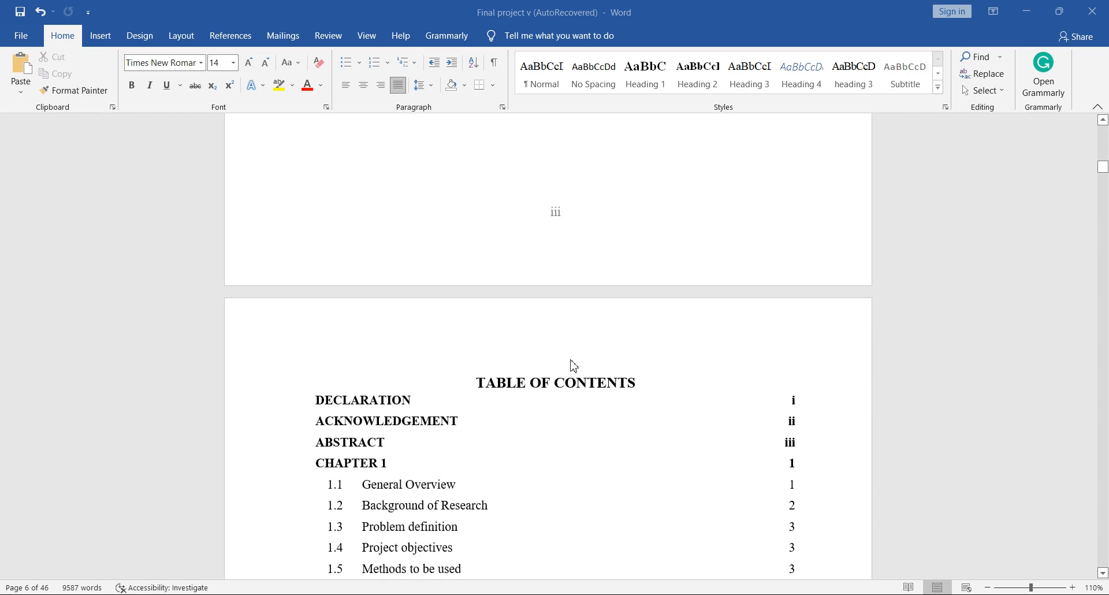
# Look through the table of contents and the preliminary pages up to the start of Chapter 1
pyautogui.scroll(-2, 576, 365)
pyautogui.scroll(4, 576, 366)
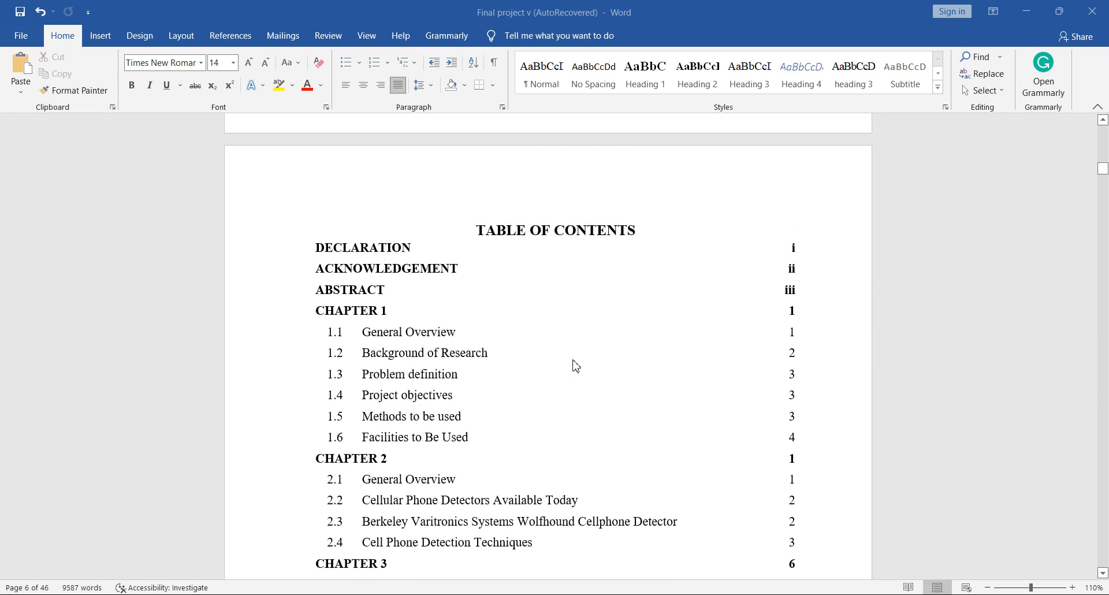
pyautogui.scroll(-2, 576, 365)
pyautogui.scroll(10, 577, 366)
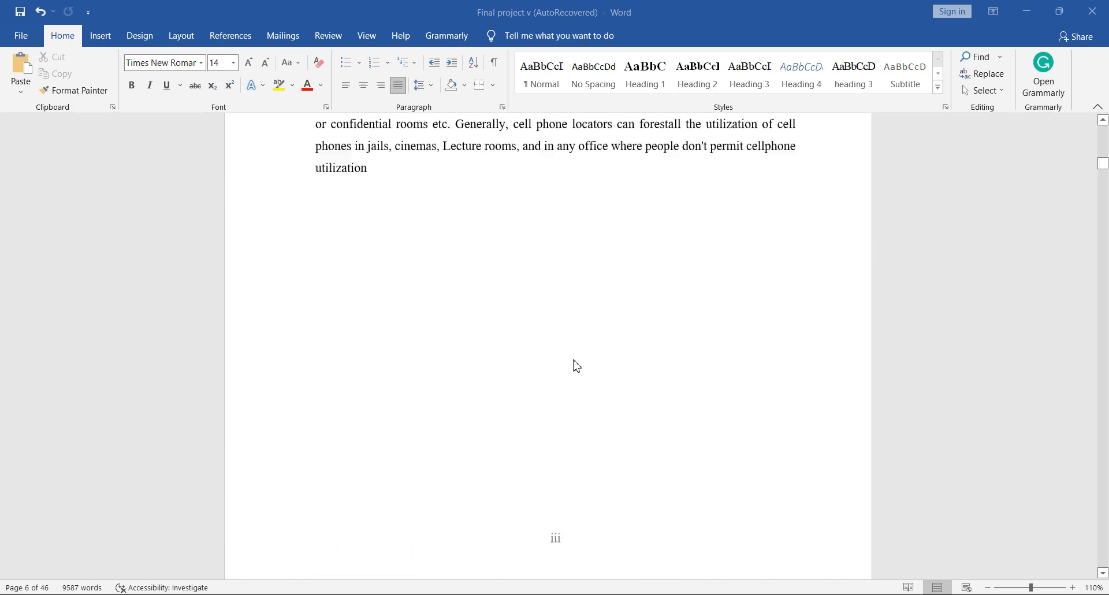
pyautogui.scroll(10, 576, 365)
pyautogui.scroll(-5, 577, 365)
pyautogui.scroll(-12, 576, 366)
pyautogui.scroll(-15, 577, 365)
pyautogui.scroll(-4, 577, 366)
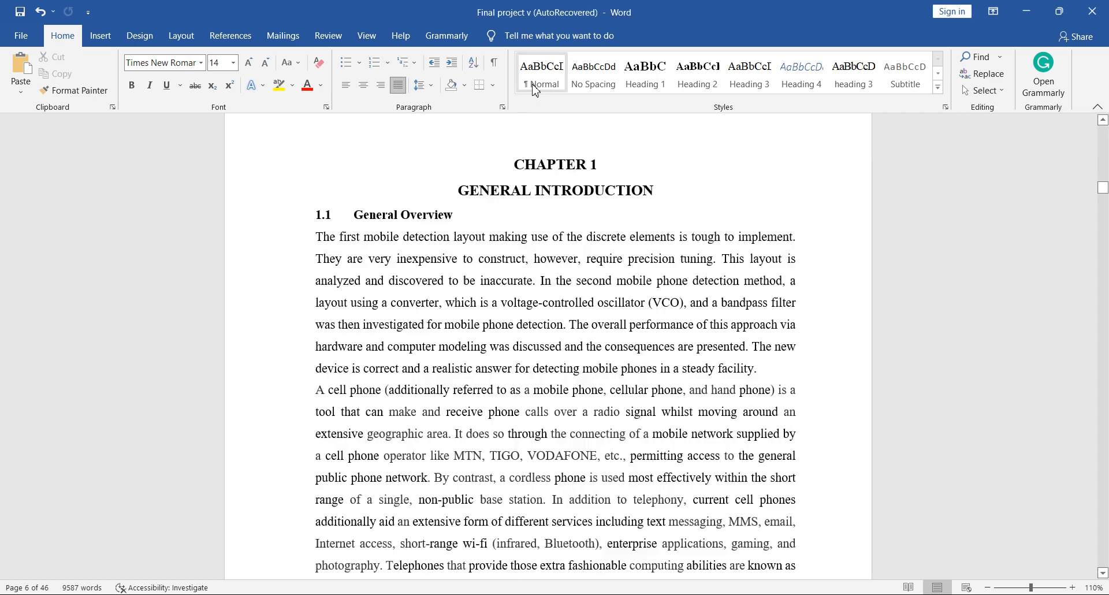
# Examine the formatting settings of the Normal style without changing them
pyautogui.rightClick(535, 87)
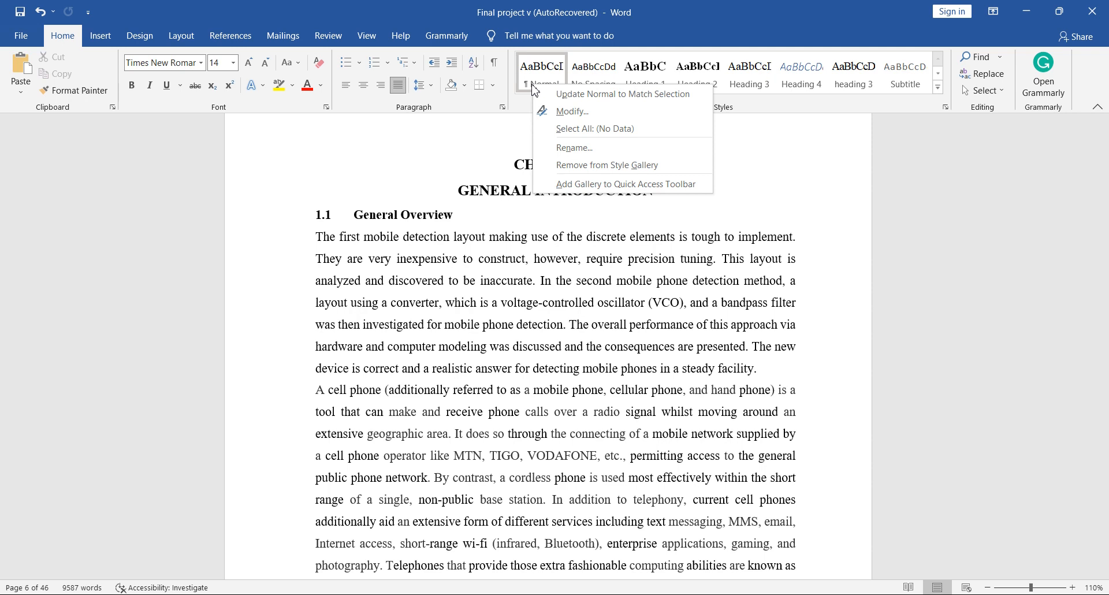
pyautogui.click(558, 115)
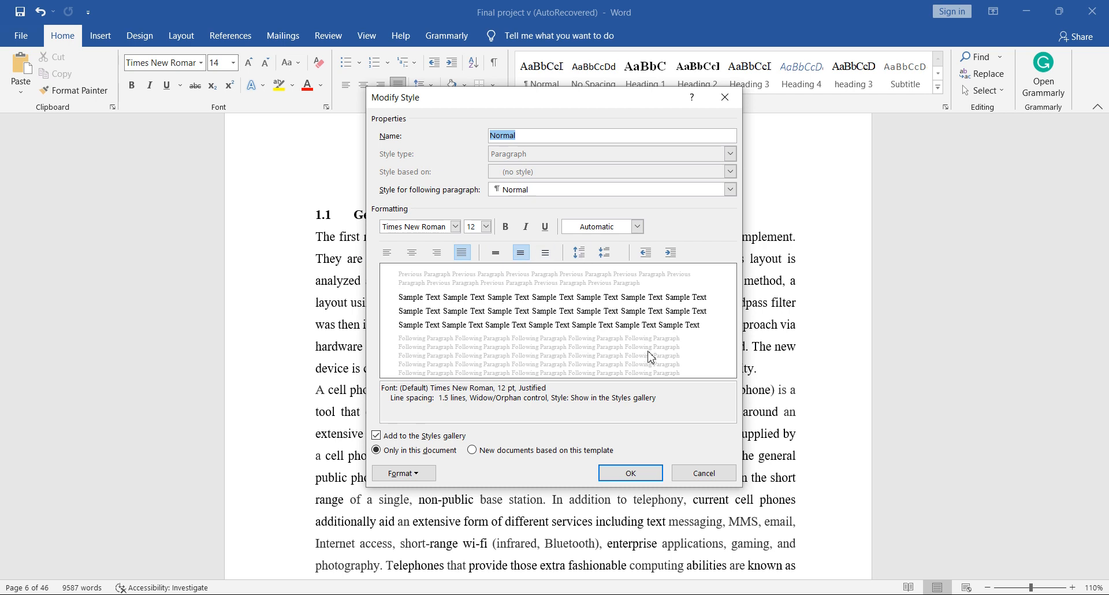
pyautogui.click(704, 474)
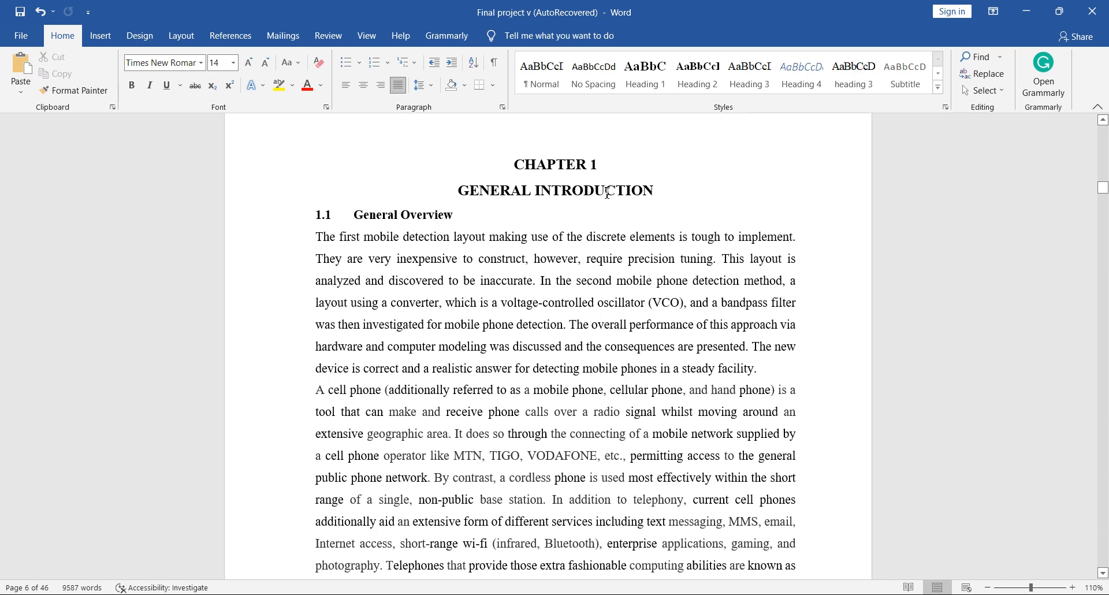
# Compare the styles applied to the CHAPTER 1 title and the 1.1 General Overview heading
pyautogui.click(423, 218)
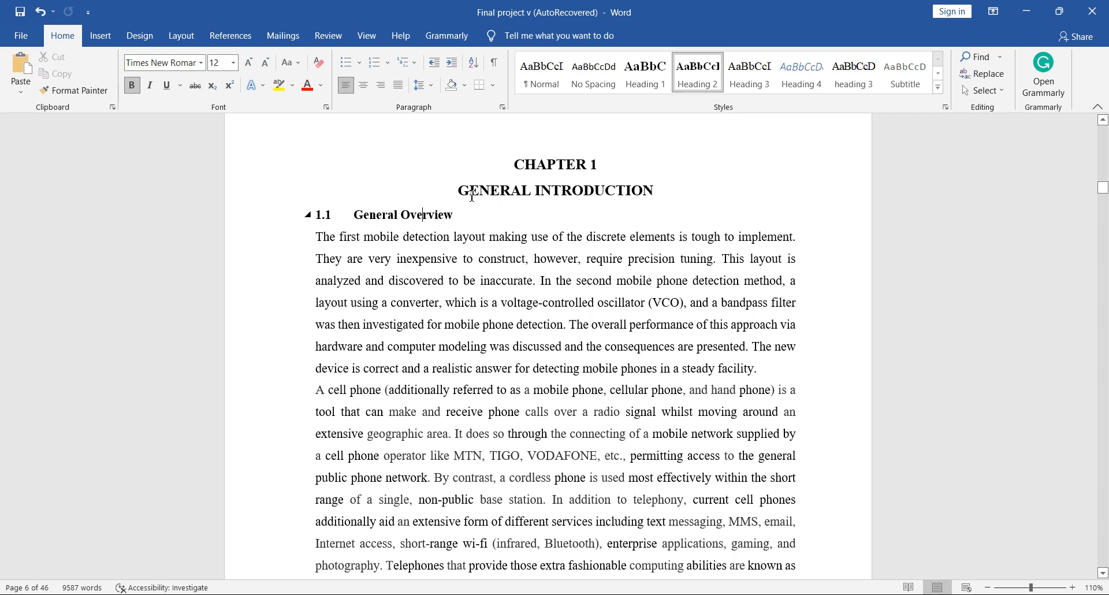
pyautogui.click(538, 165)
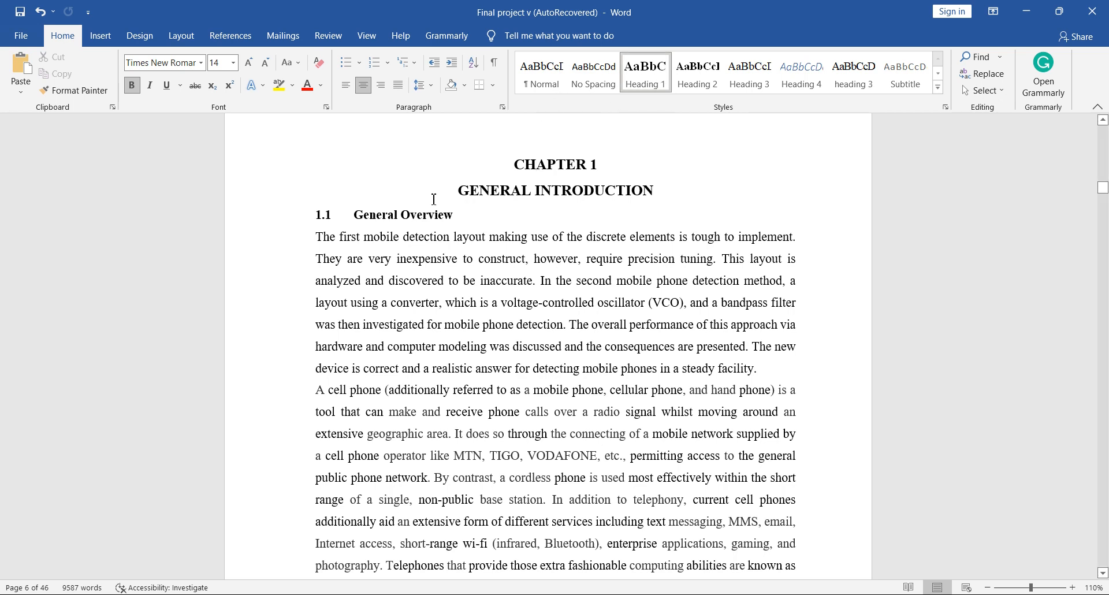
pyautogui.click(423, 215)
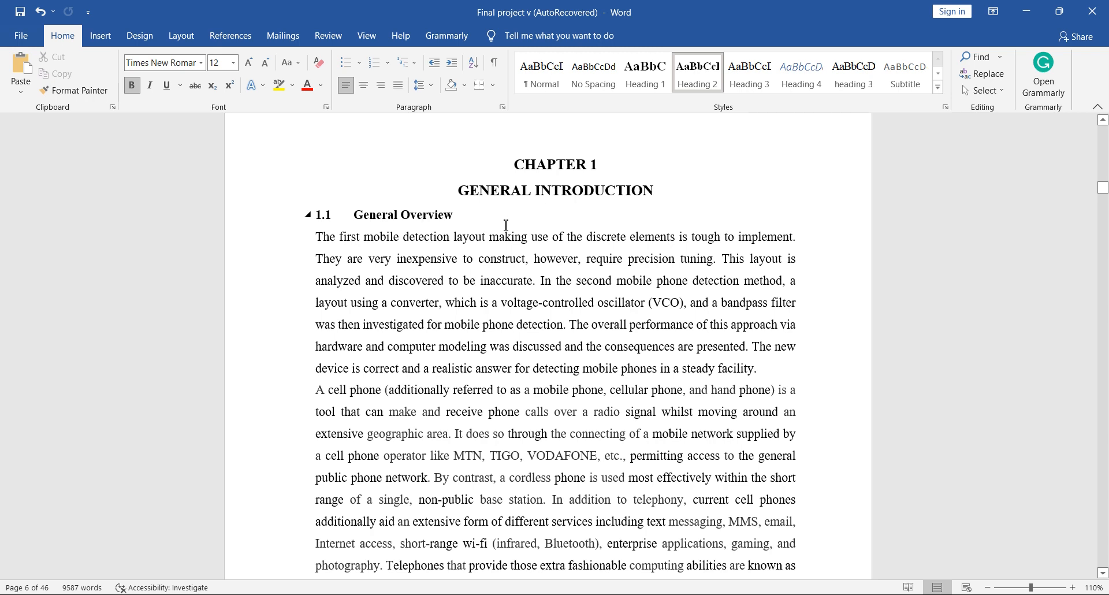
pyautogui.click(536, 172)
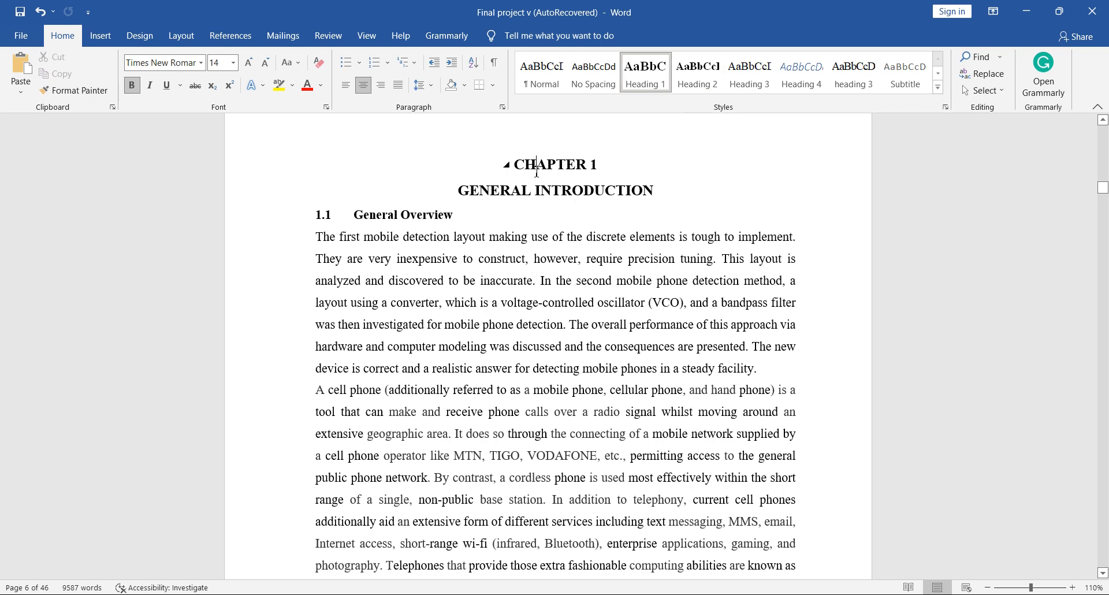
pyautogui.click(438, 212)
# Capitalise the second word of the 1.3 heading so it reads "Problem Definition"
pyautogui.scroll(-9, 436, 220)
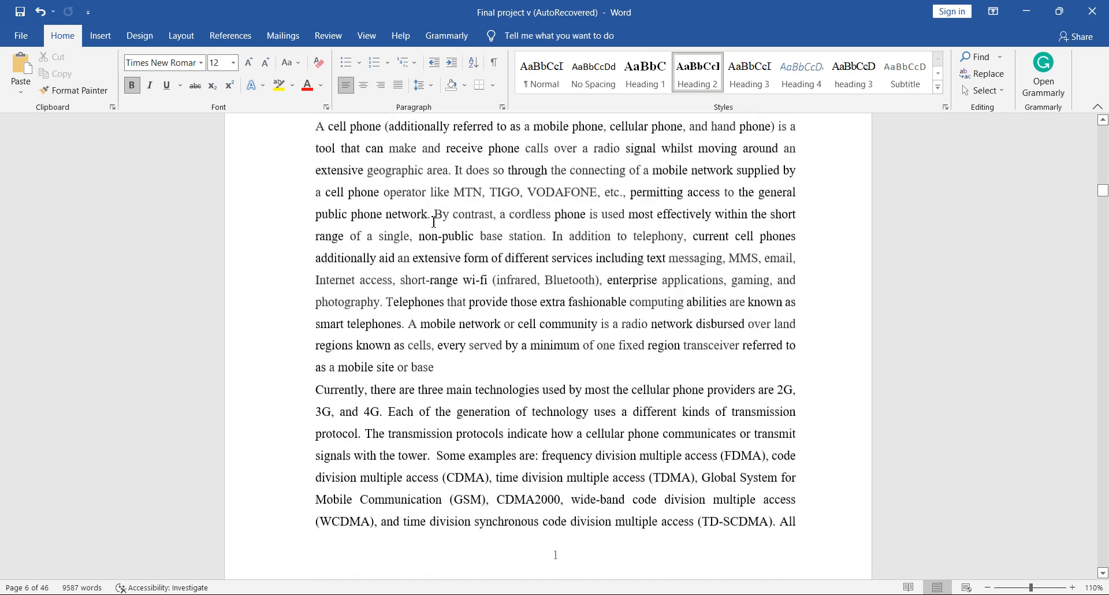
pyautogui.scroll(-10, 435, 225)
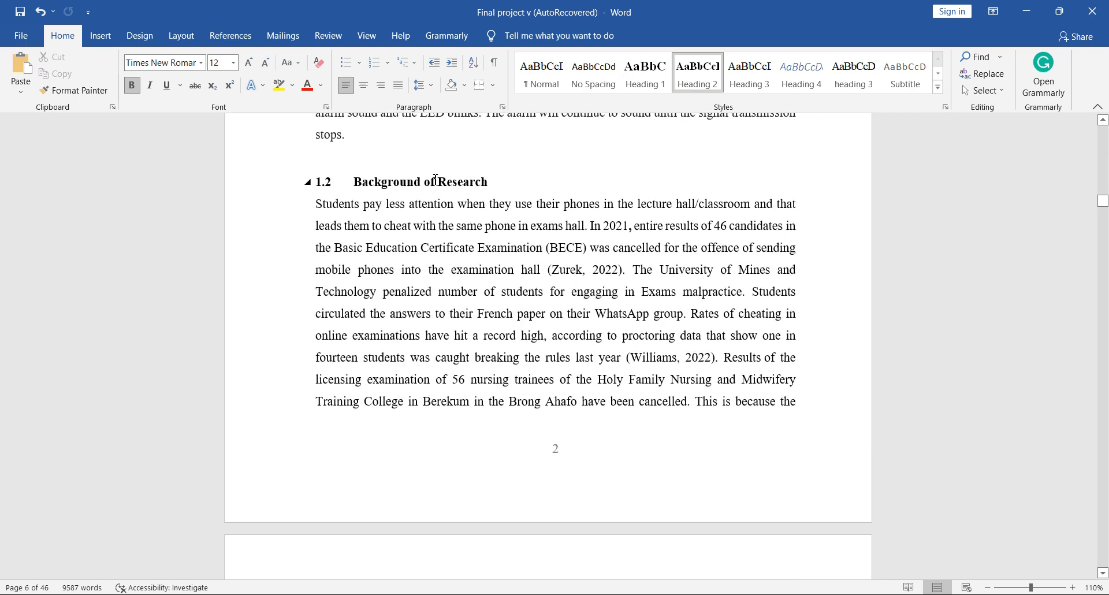
pyautogui.scroll(-9, 434, 185)
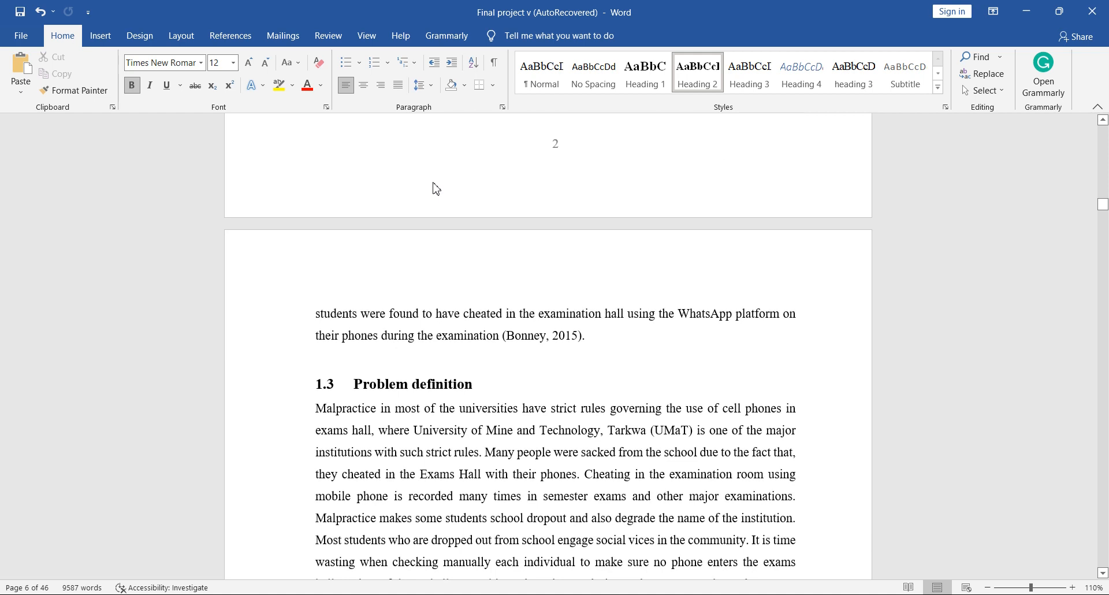
pyautogui.scroll(4, 435, 230)
pyautogui.scroll(1, 434, 230)
pyautogui.click(426, 308)
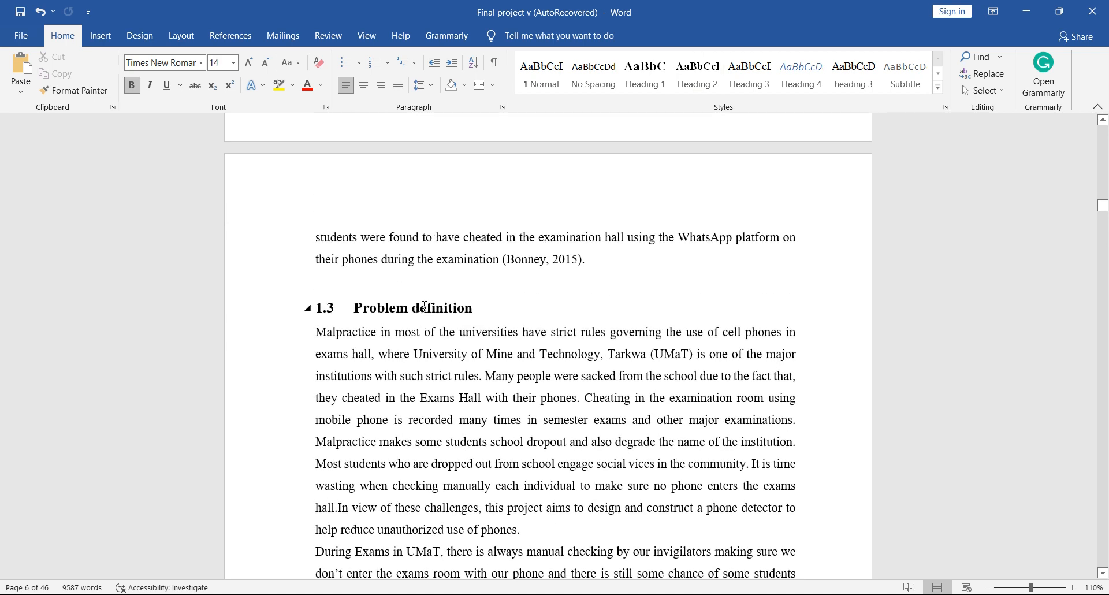
pyautogui.press('BackSpace')
pyautogui.write('D')
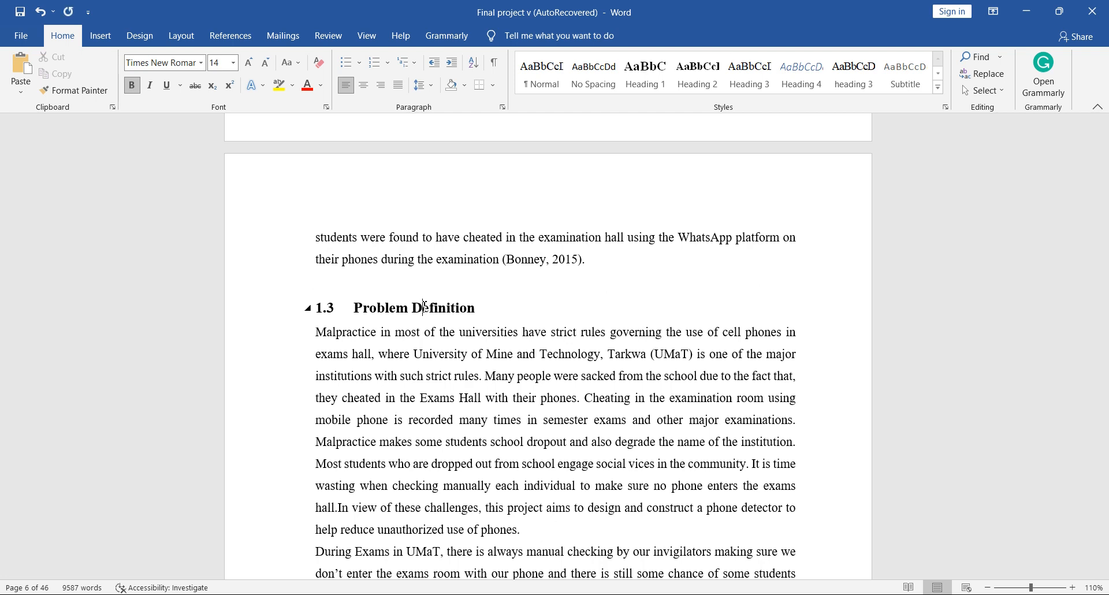
# Capitalise the second word of the 1.4 heading so it reads "Project Objectives"
pyautogui.scroll(1, 425, 306)
pyautogui.scroll(-8, 404, 278)
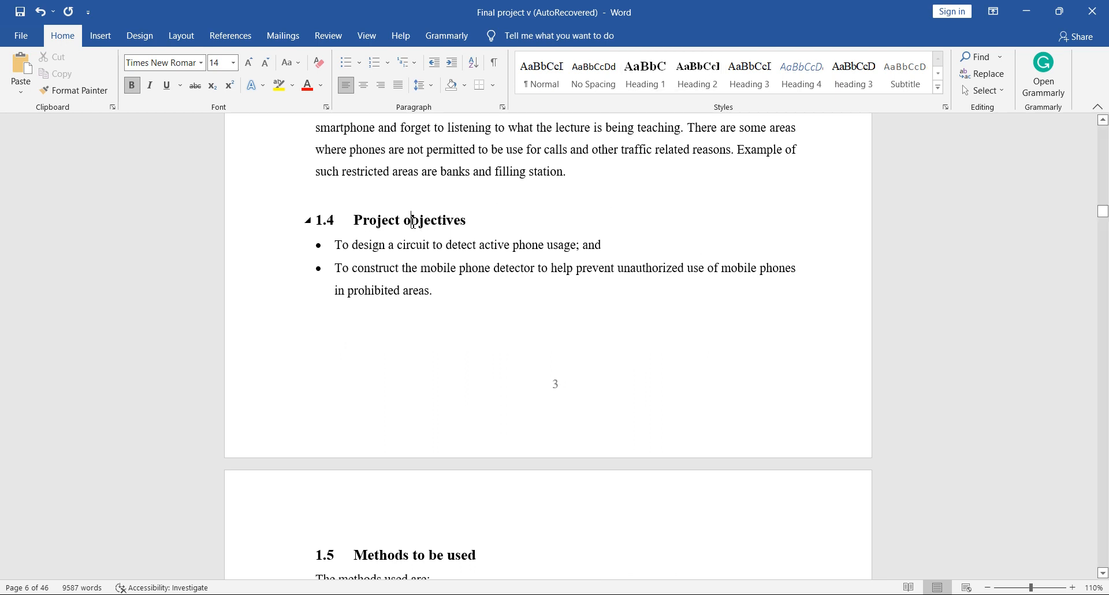
pyautogui.press('BackSpace')
pyautogui.write('Ob')
# Set the 1.4 Project Objectives heading as collapsed by default in its paragraph settings
pyautogui.rightClick(418, 225)
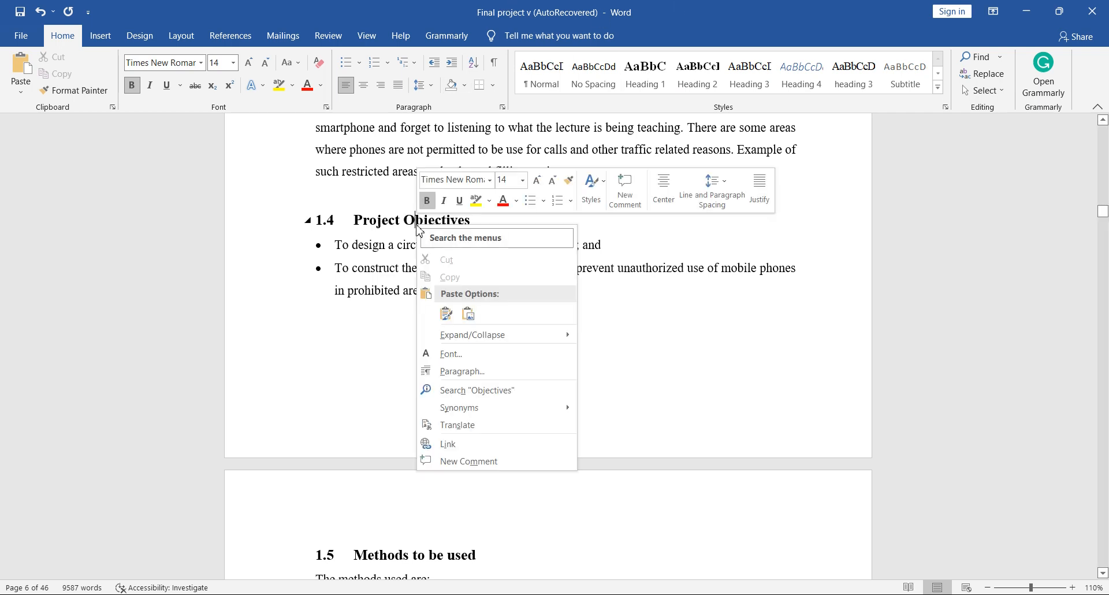
pyautogui.click(468, 372)
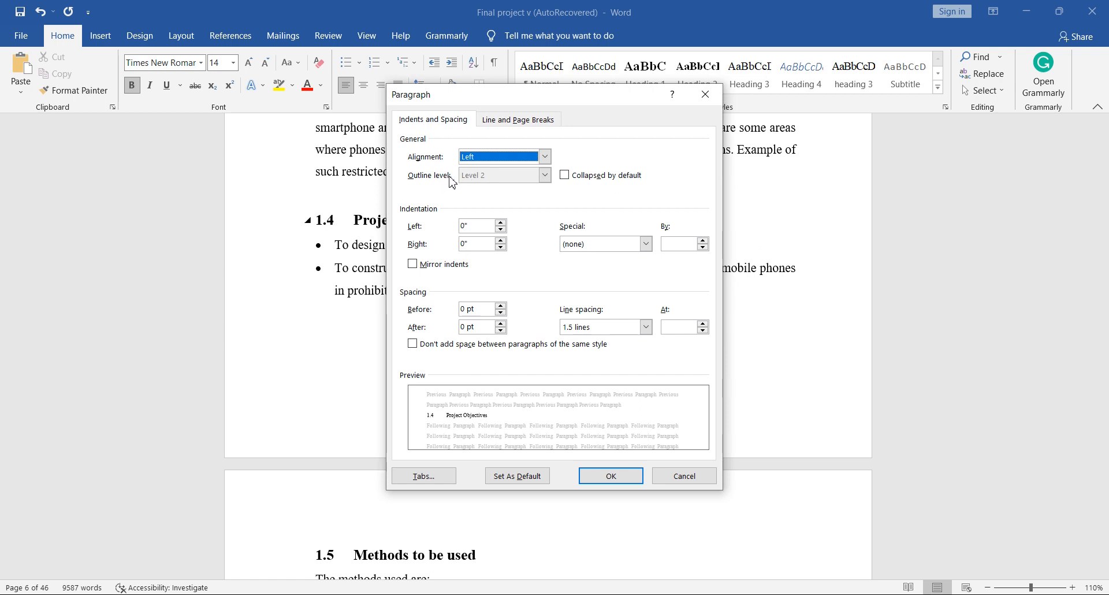
pyautogui.click(564, 176)
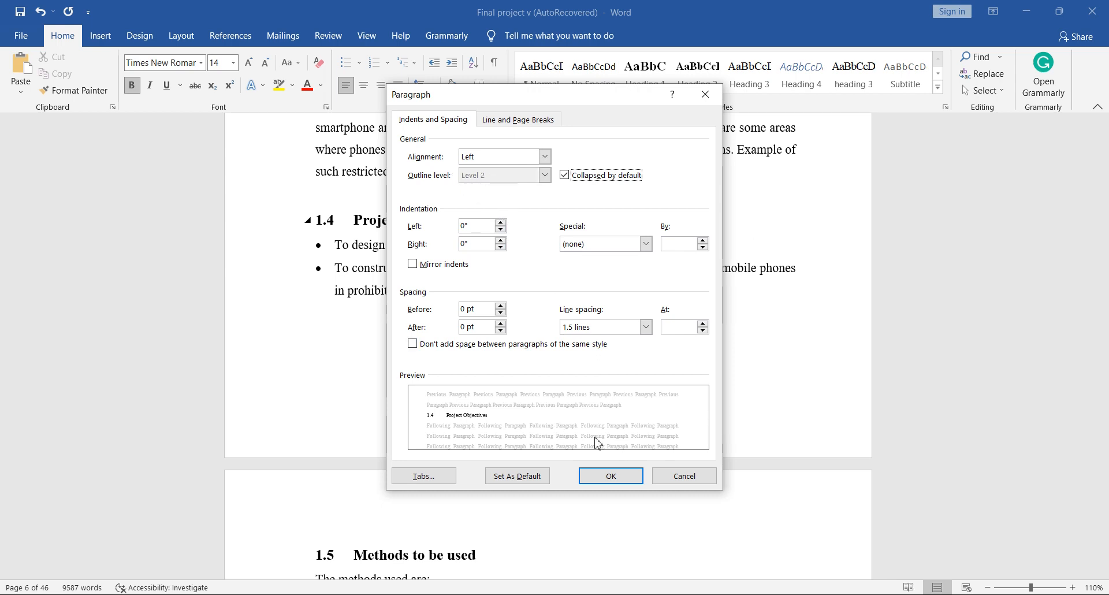
pyautogui.click(626, 482)
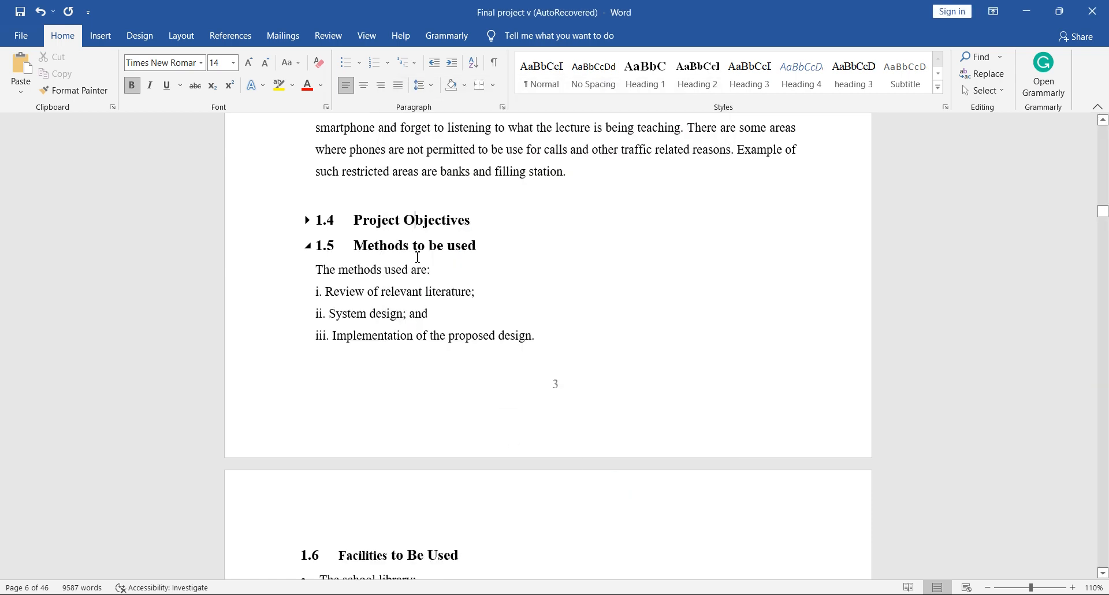
# Examine the paragraph settings of the 1.5 Methods to be used heading and leave them as they are
pyautogui.scroll(-5, 349, 277)
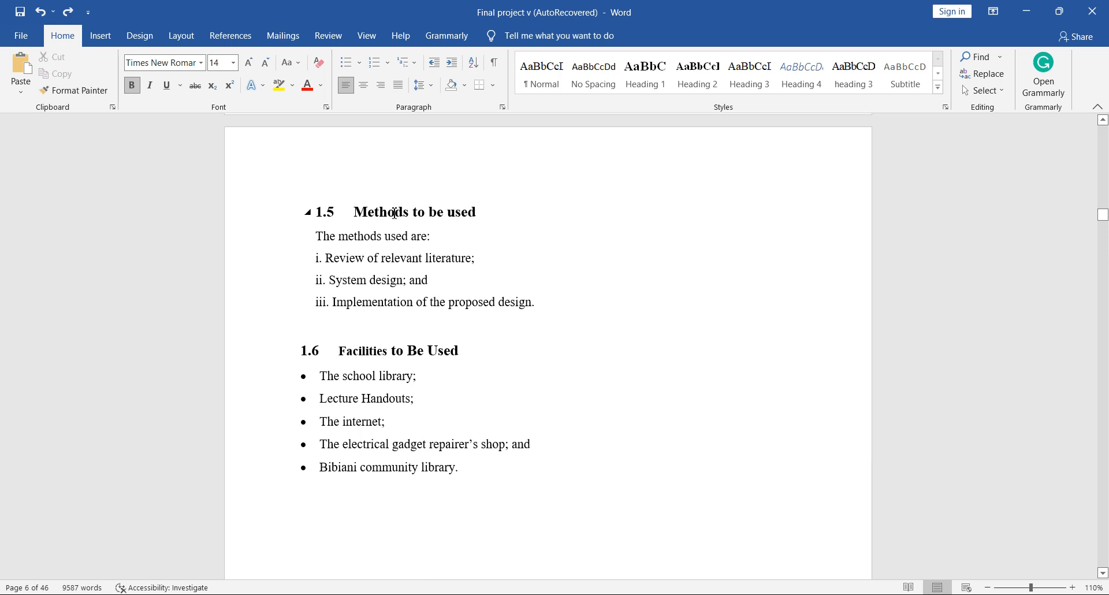
pyautogui.rightClick(394, 214)
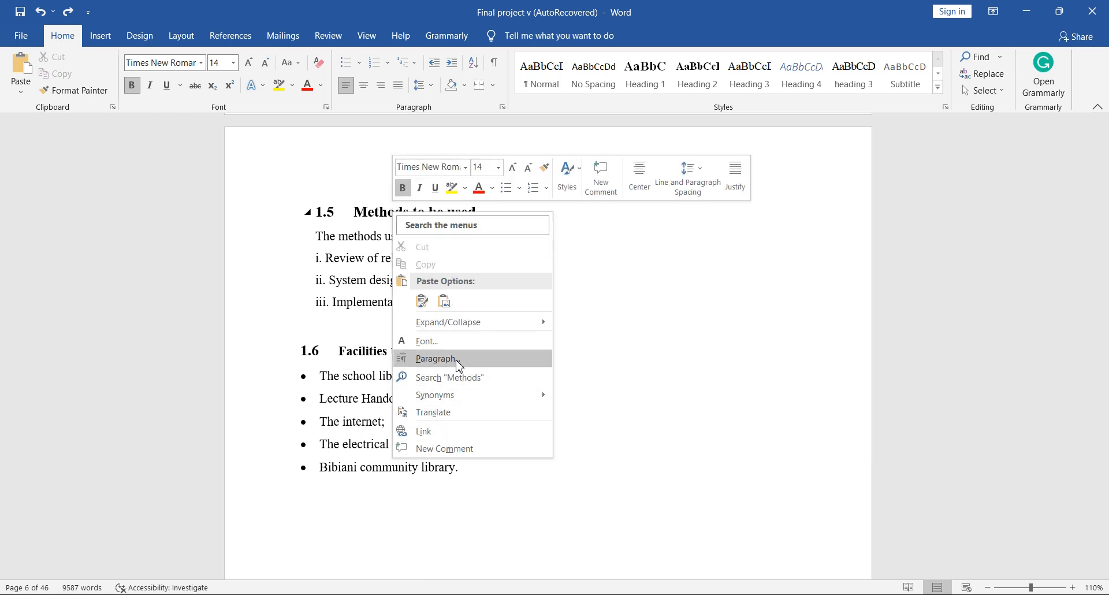
pyautogui.click(438, 359)
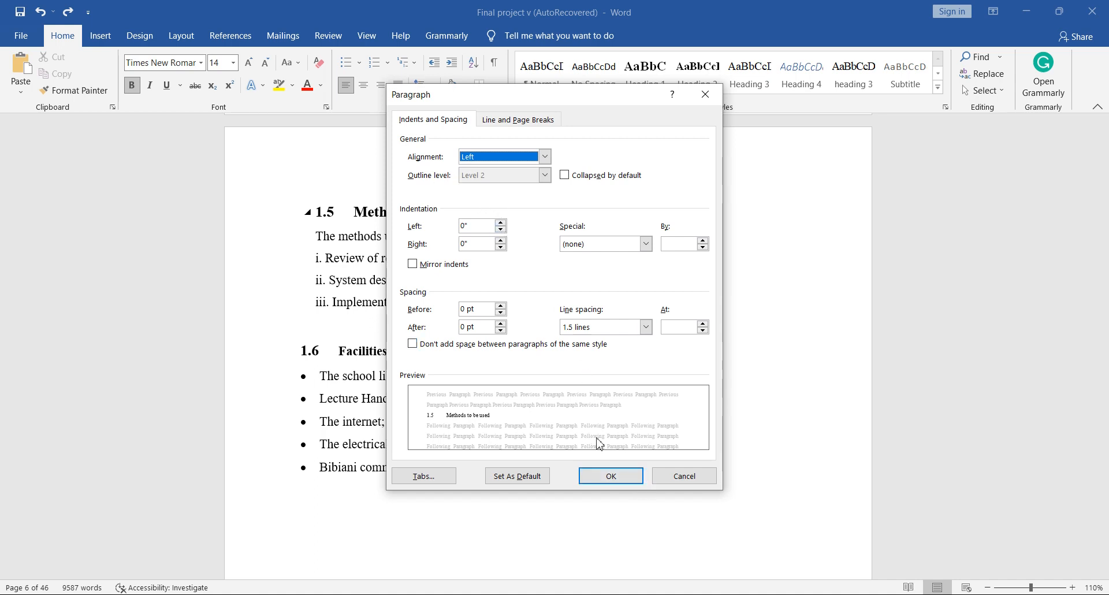
pyautogui.click(599, 475)
# Check the CHAPTER 2 title and the 2.1 General Overview heading, and look over the text below them
pyautogui.scroll(-10, 428, 351)
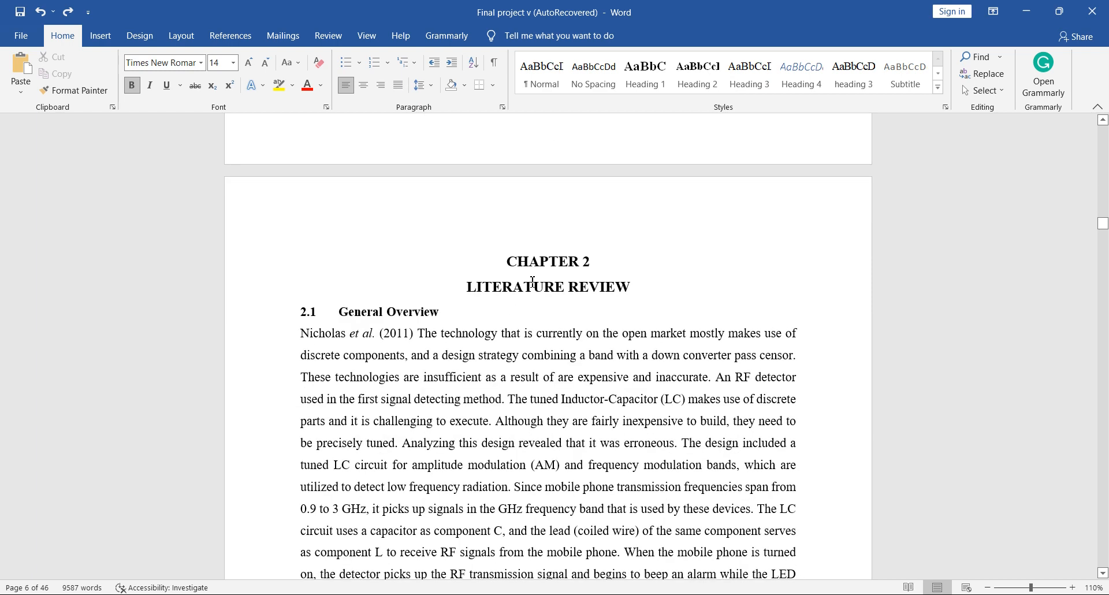
pyautogui.click(532, 273)
pyautogui.click(421, 311)
pyautogui.scroll(-10, 523, 275)
pyautogui.scroll(8, 524, 275)
pyautogui.scroll(2, 524, 275)
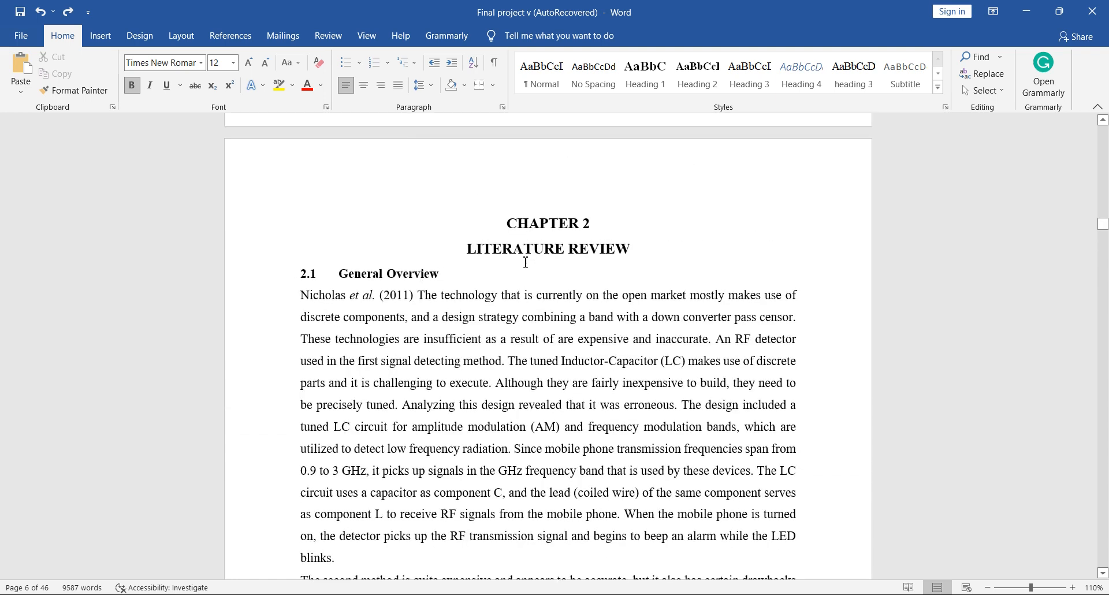
# Collapse everything under the CHAPTER 2 heading and expand it again
pyautogui.click(500, 225)
pyautogui.scroll(-15, 509, 265)
pyautogui.scroll(15, 526, 323)
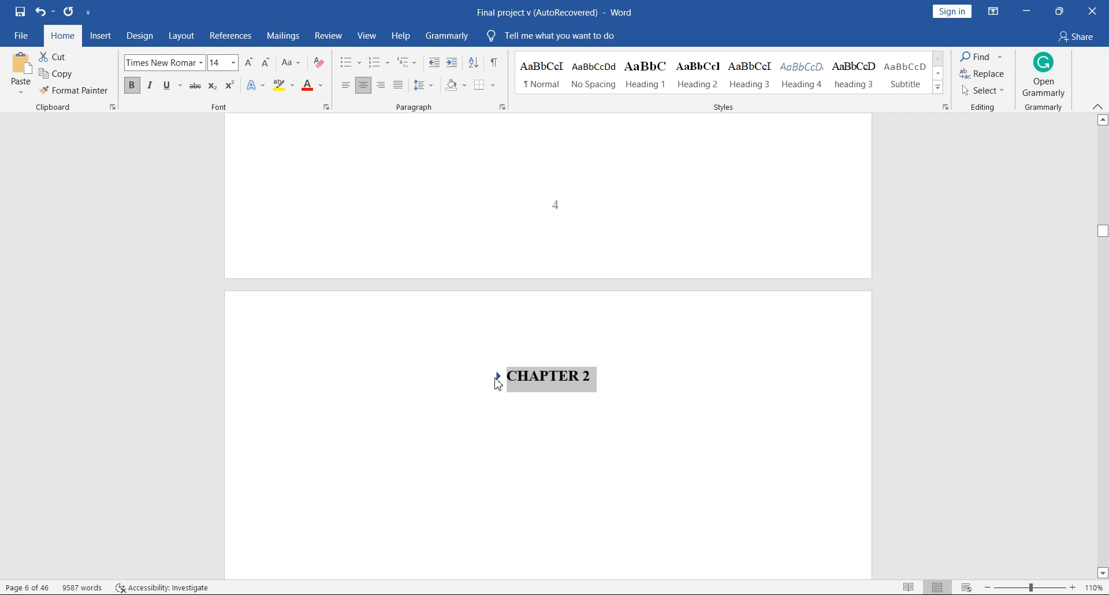
pyautogui.click(498, 376)
pyautogui.scroll(-2, 502, 378)
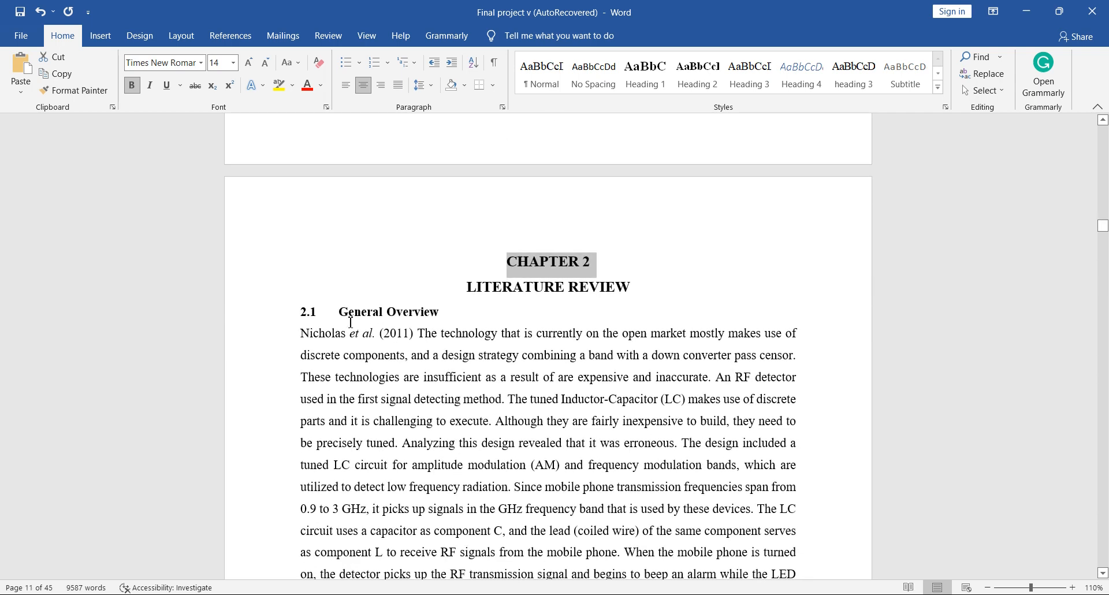
# Collapse the Chapter 2 sections 2.1, 2.2, 2.3 and 2.4 so only their headings show
pyautogui.click(293, 313)
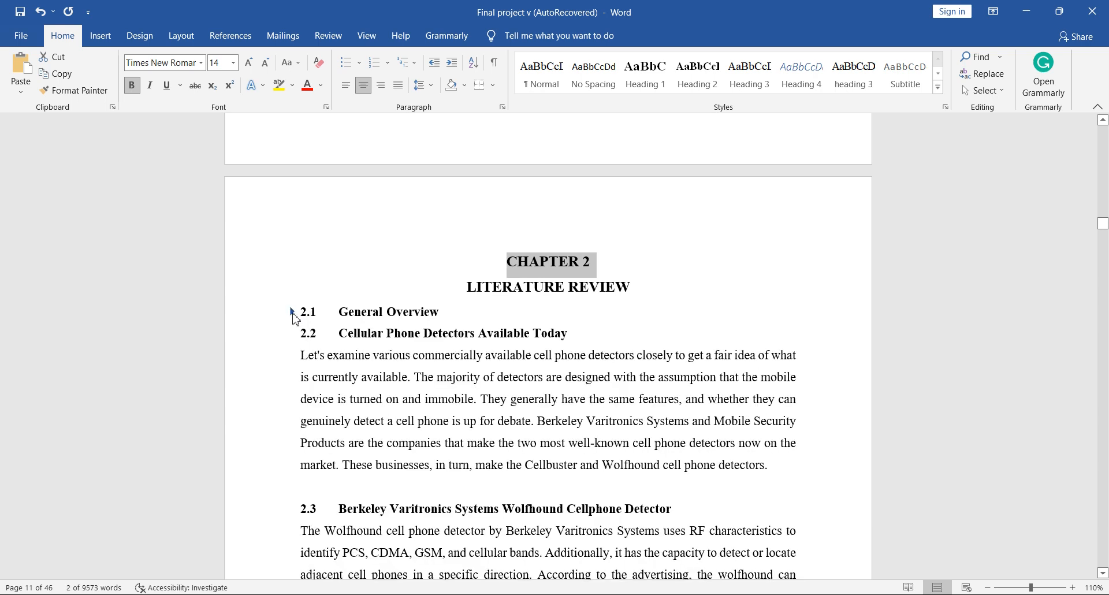
pyautogui.click(293, 313)
pyautogui.click(293, 313)
pyautogui.click(293, 334)
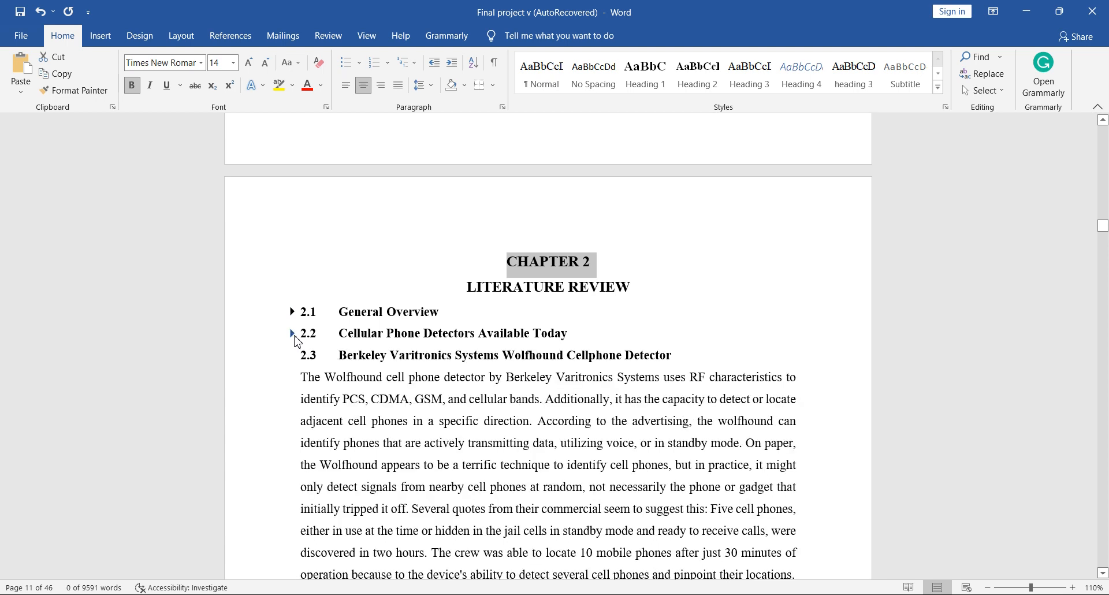
pyautogui.click(293, 356)
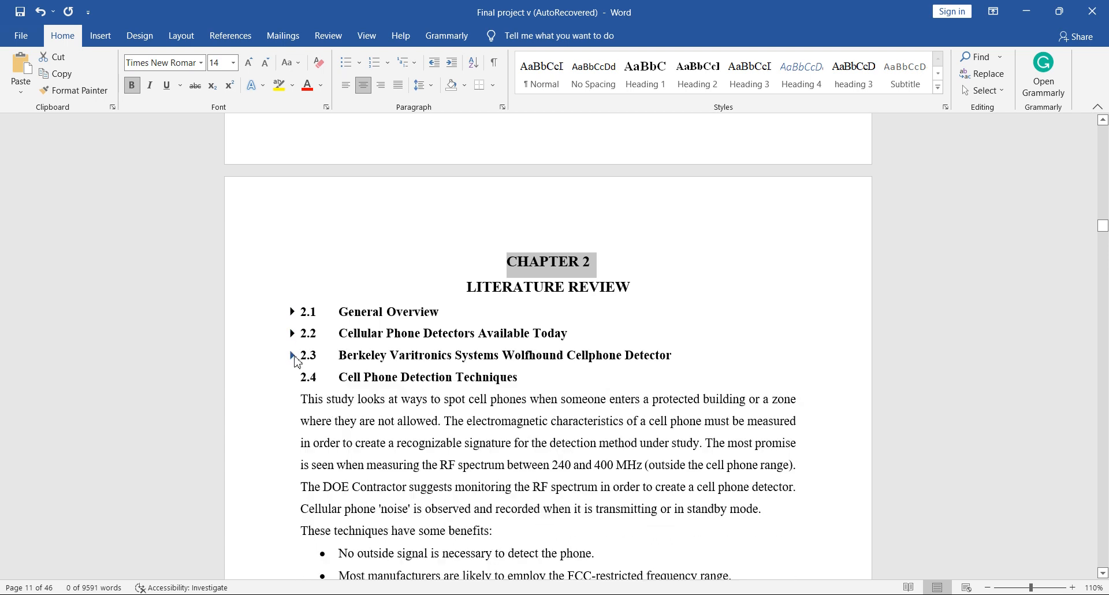
pyautogui.click(293, 378)
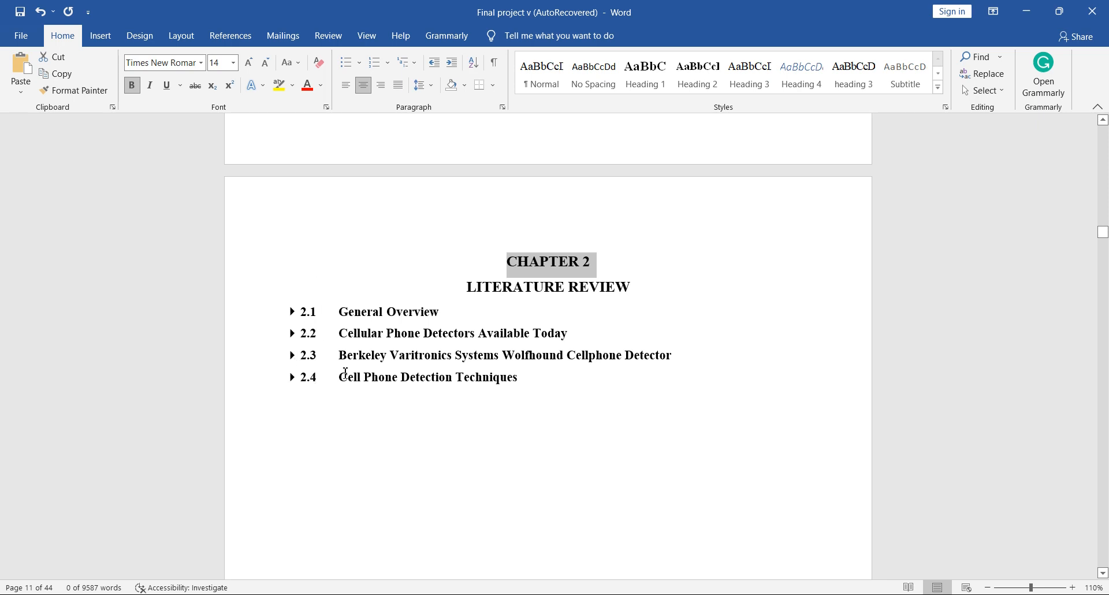
# Expand section 2.1 General Overview to view its text and collapse it again
pyautogui.click(292, 313)
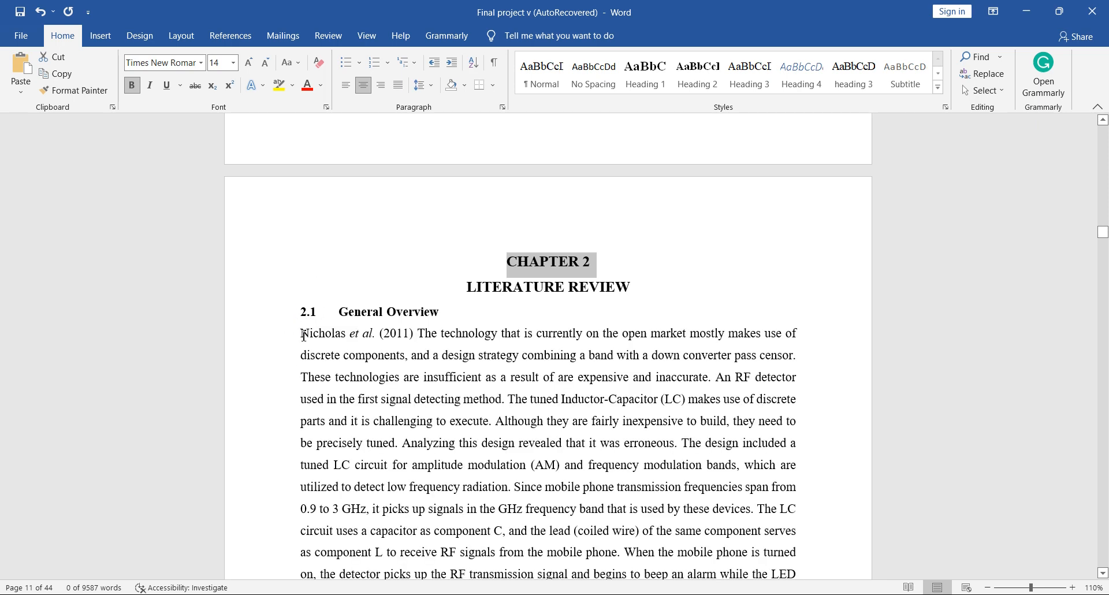
pyautogui.scroll(-1, 301, 335)
pyautogui.scroll(1, 301, 330)
pyautogui.click(292, 313)
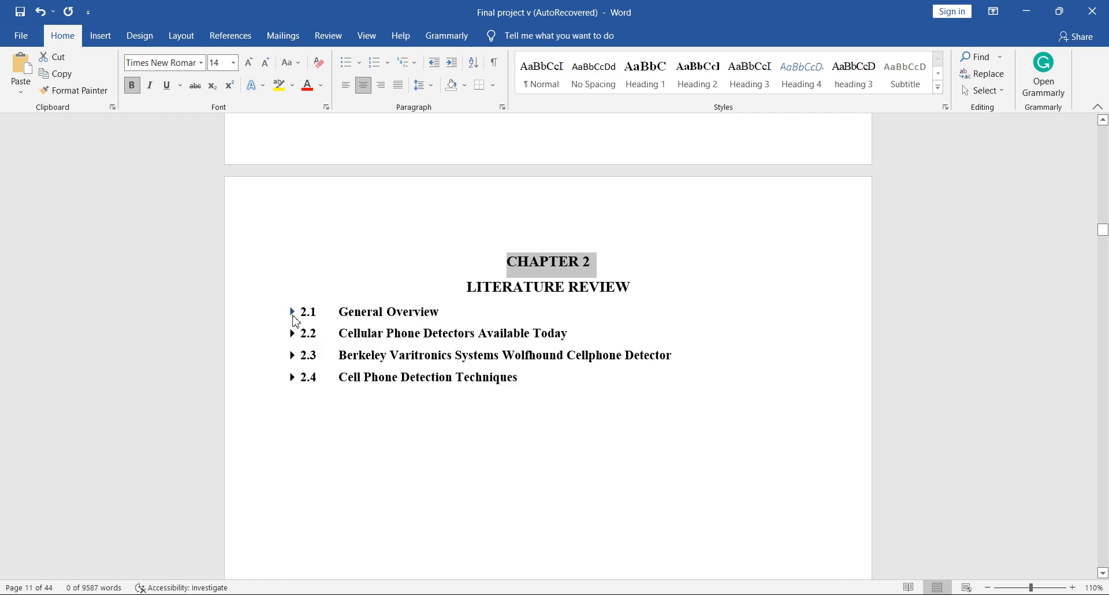
# Expand the Chapter 2 sections 2.4, 2.3, 2.2 and 2.1 to show their text again
pyautogui.click(292, 378)
pyautogui.click(292, 356)
pyautogui.click(292, 334)
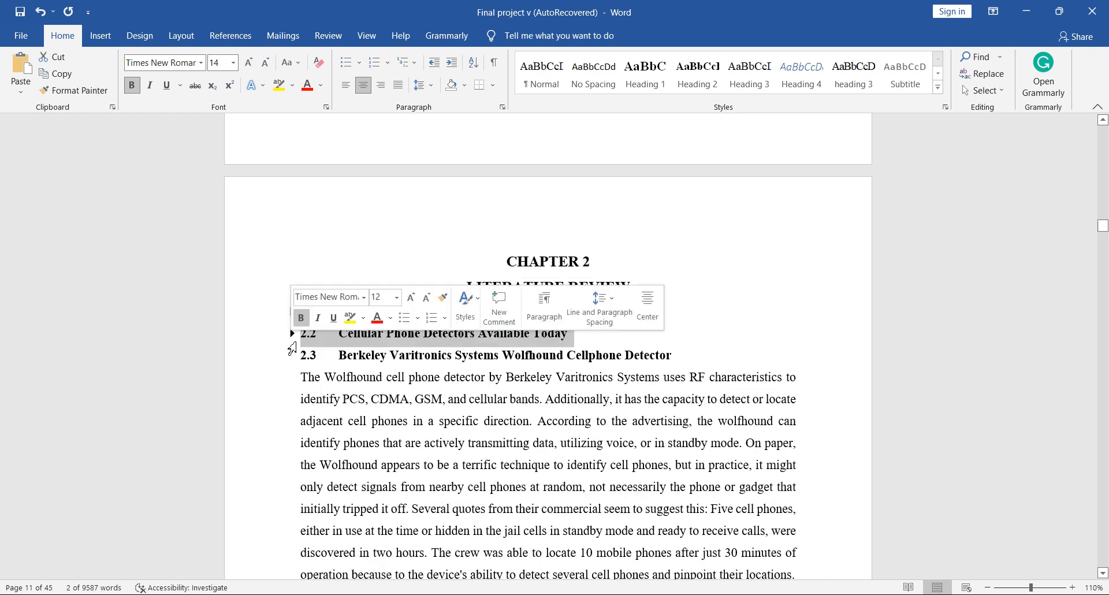
pyautogui.click(292, 333)
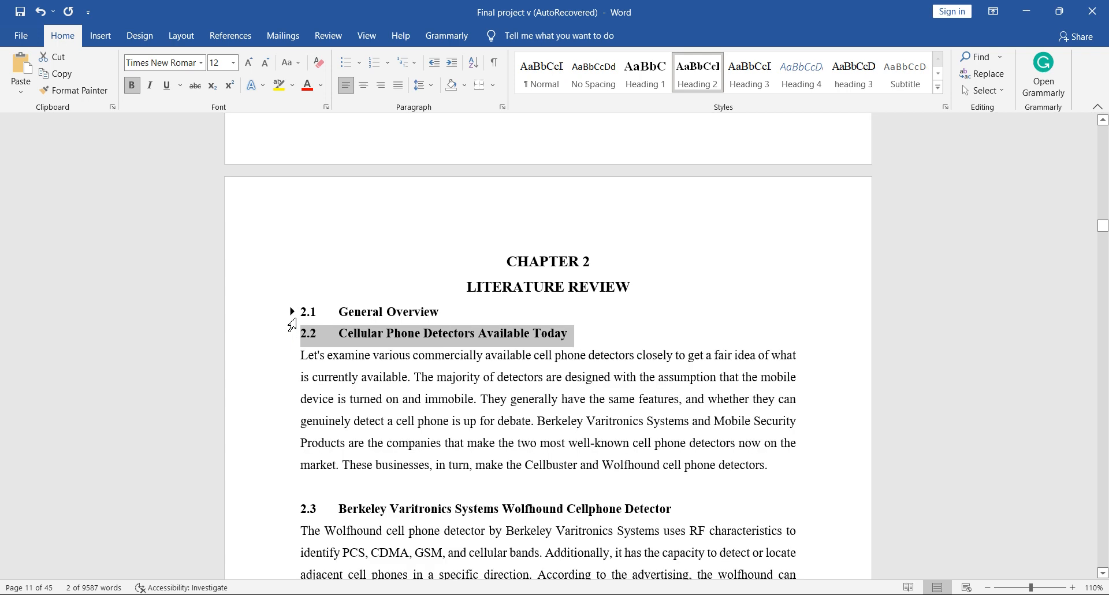
pyautogui.click(292, 322)
pyautogui.click(293, 313)
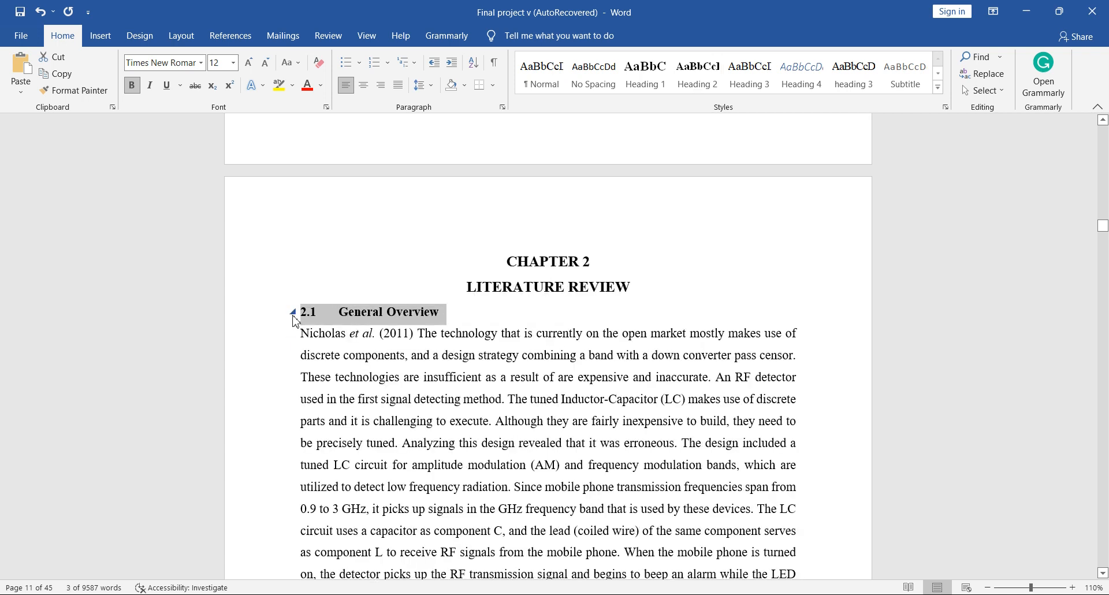
pyautogui.scroll(-2, 540, 358)
pyautogui.click(539, 354)
# Delete all the entries of the existing table of contents below the TABLE OF CONTENTS title
pyautogui.scroll(6, 539, 359)
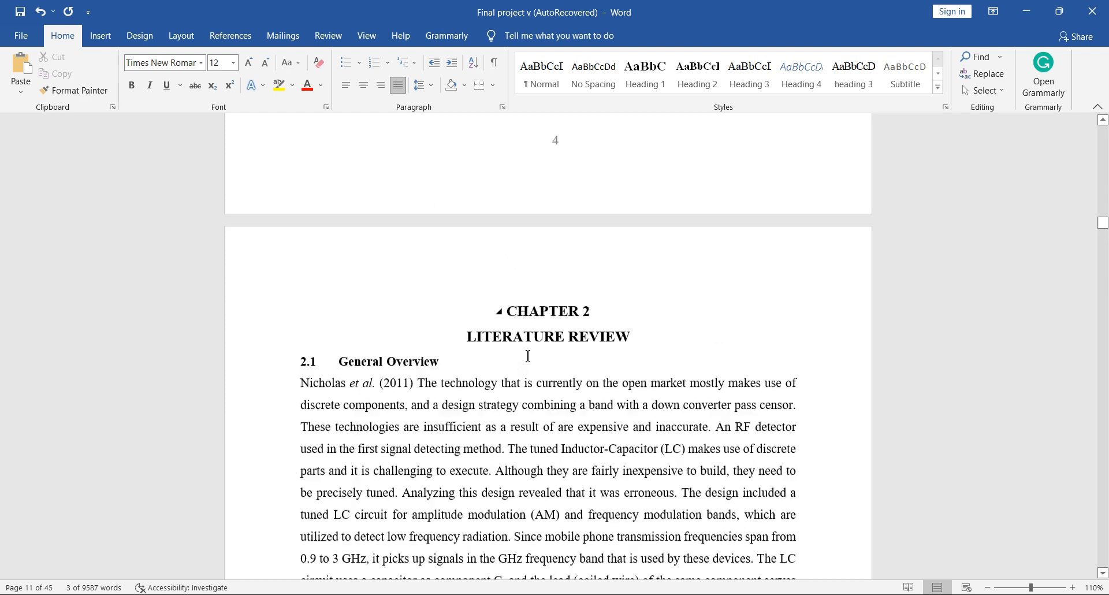
pyautogui.scroll(7, 590, 240)
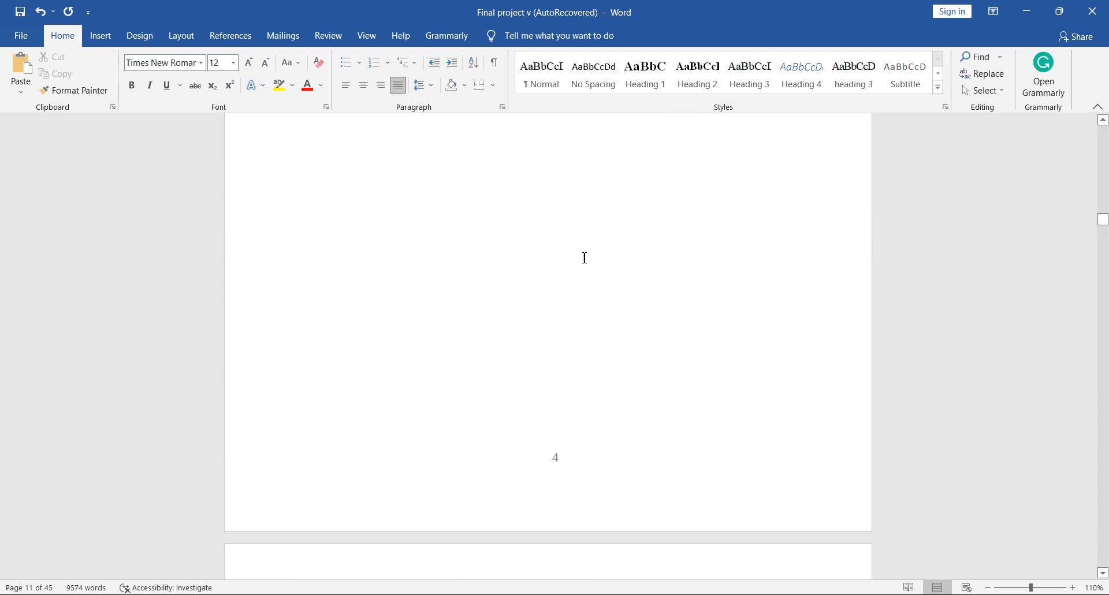
pyautogui.scroll(7, 607, 256)
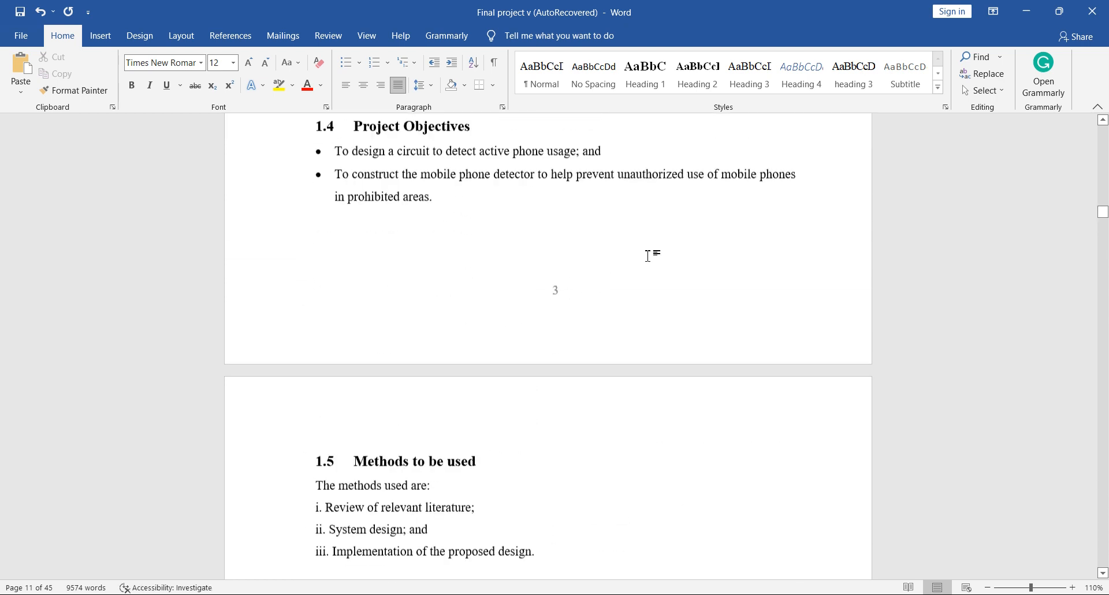
pyautogui.moveTo(1096, 217); pyautogui.dragTo(1095, 175)
pyautogui.scroll(1, 624, 287)
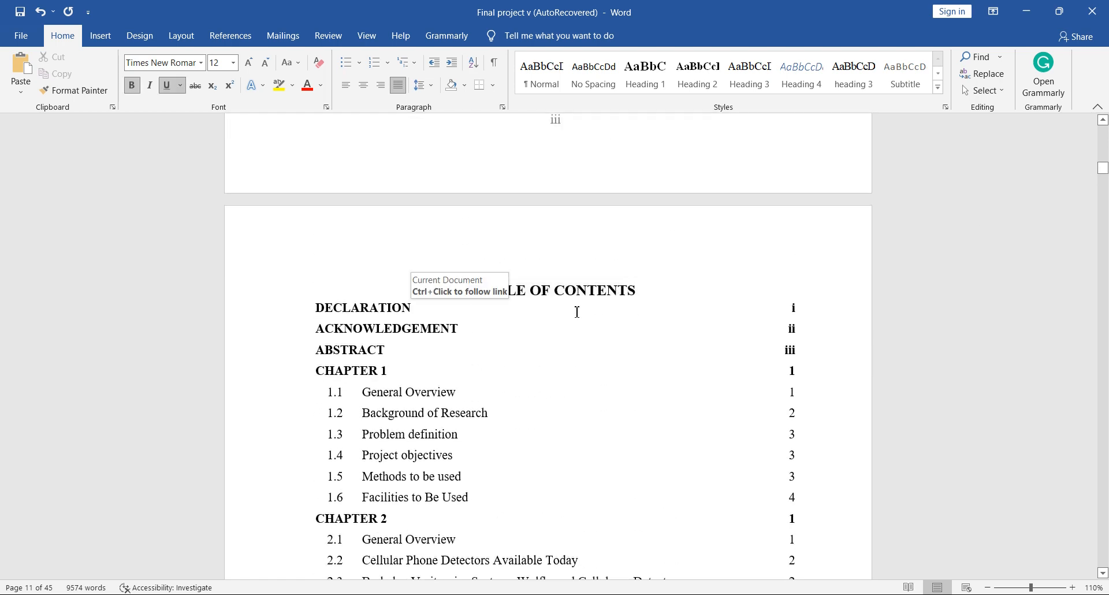
pyautogui.click(510, 400)
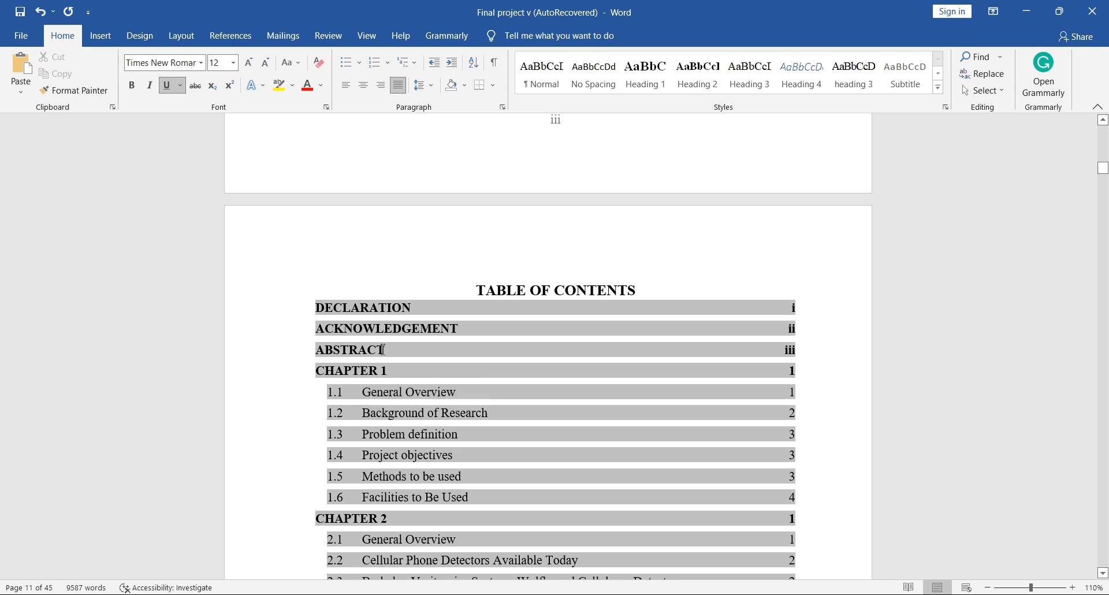
pyautogui.scroll(-3, 383, 349)
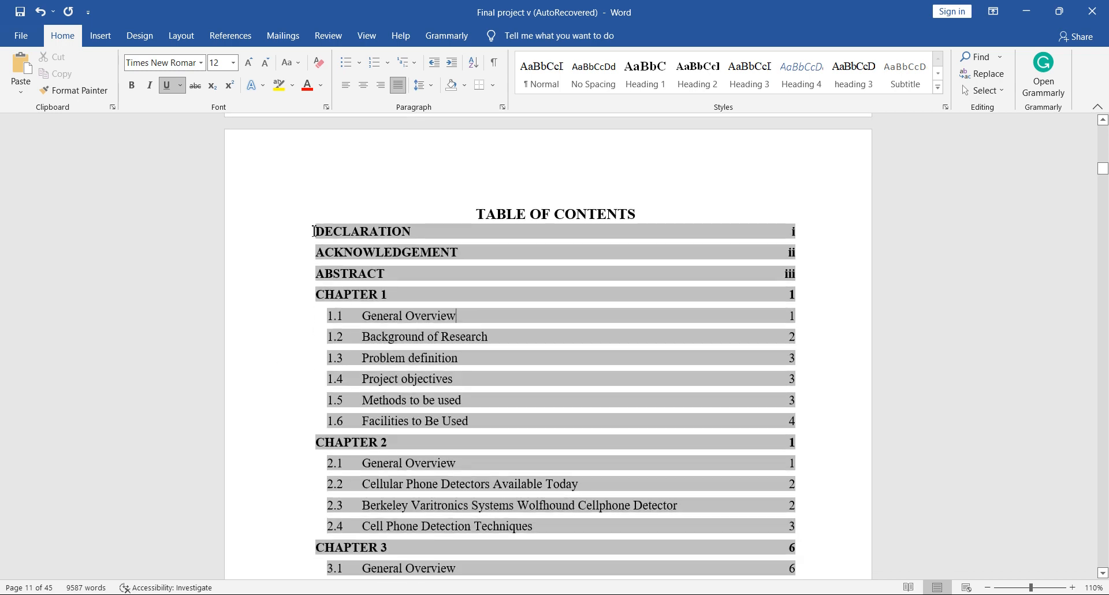
pyautogui.moveTo(339, 303)
pyautogui.mouseDown()
pyautogui.moveTo(471, 578)
pyautogui.moveTo(497, 572)
pyautogui.moveTo(525, 529)
pyautogui.mouseUp()
pyautogui.press('Delete')
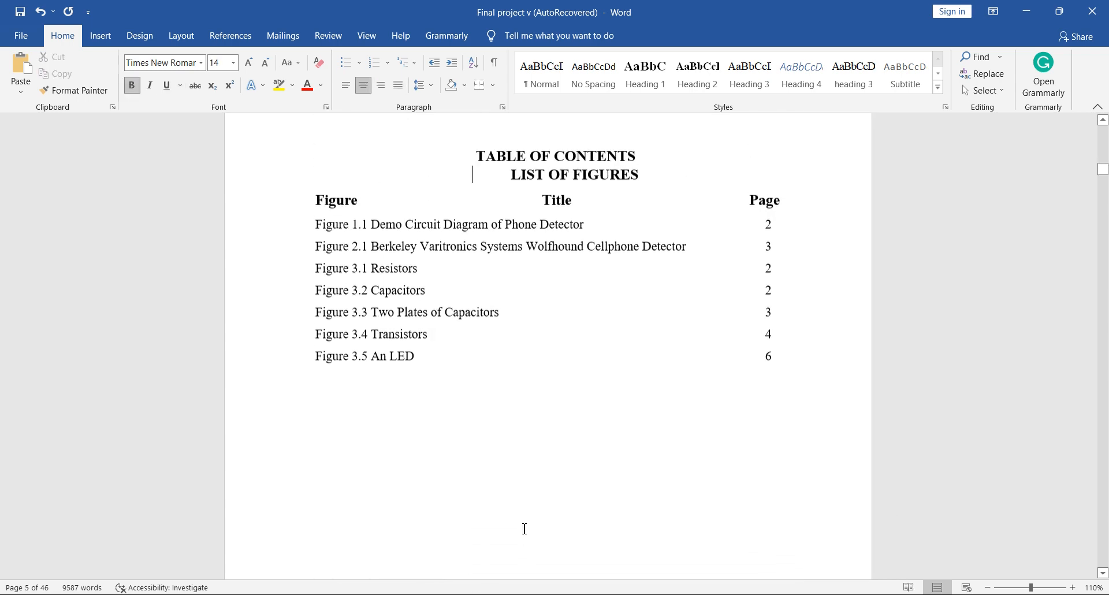
# Insert a Next Page section break after the TABLE OF CONTENTS title to push LIST OF FIGURES onto its own page
pyautogui.scroll(3, 524, 528)
pyautogui.click(659, 430)
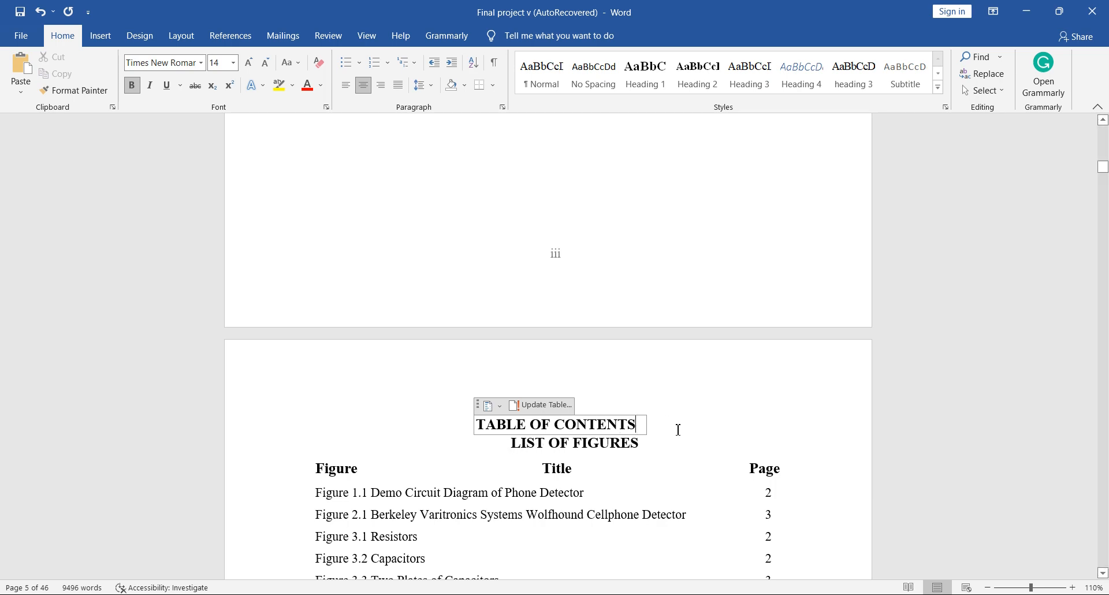
pyautogui.click(174, 39)
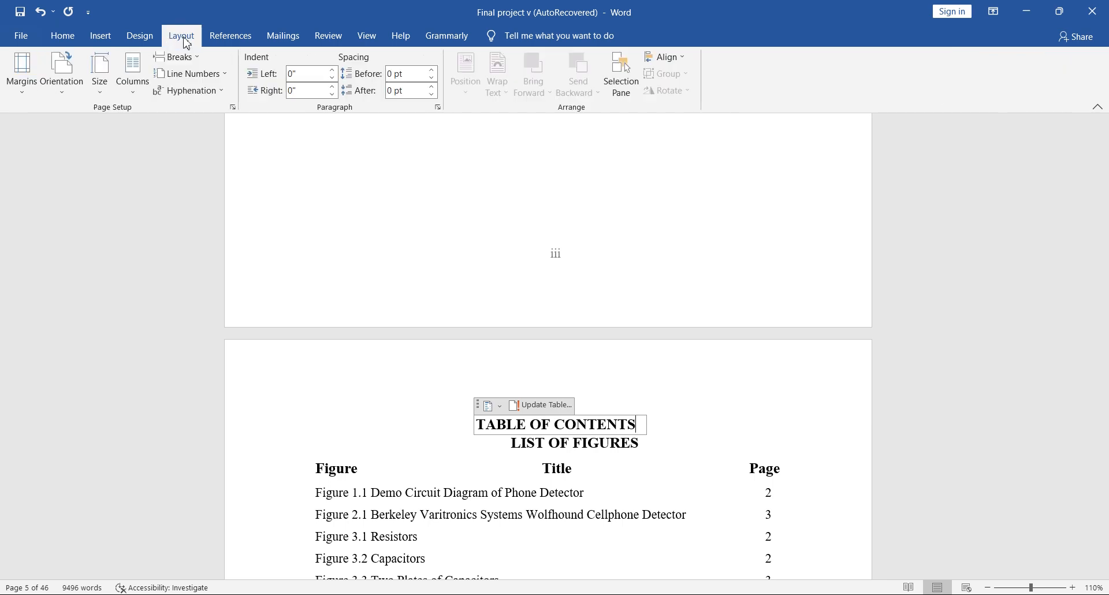
pyautogui.click(175, 57)
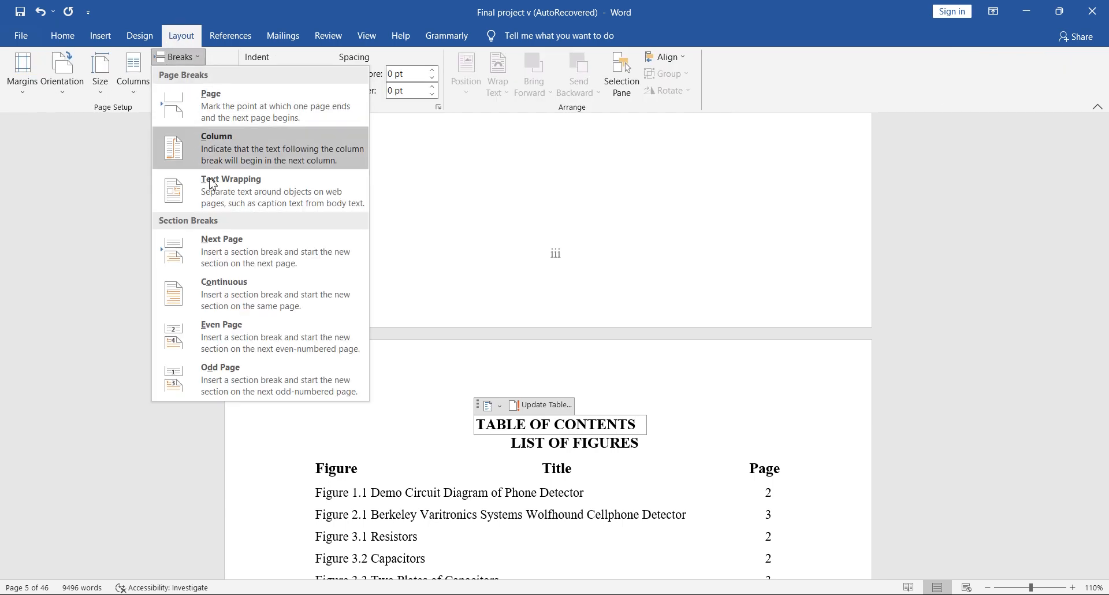
pyautogui.click(219, 263)
pyautogui.scroll(-20, 535, 405)
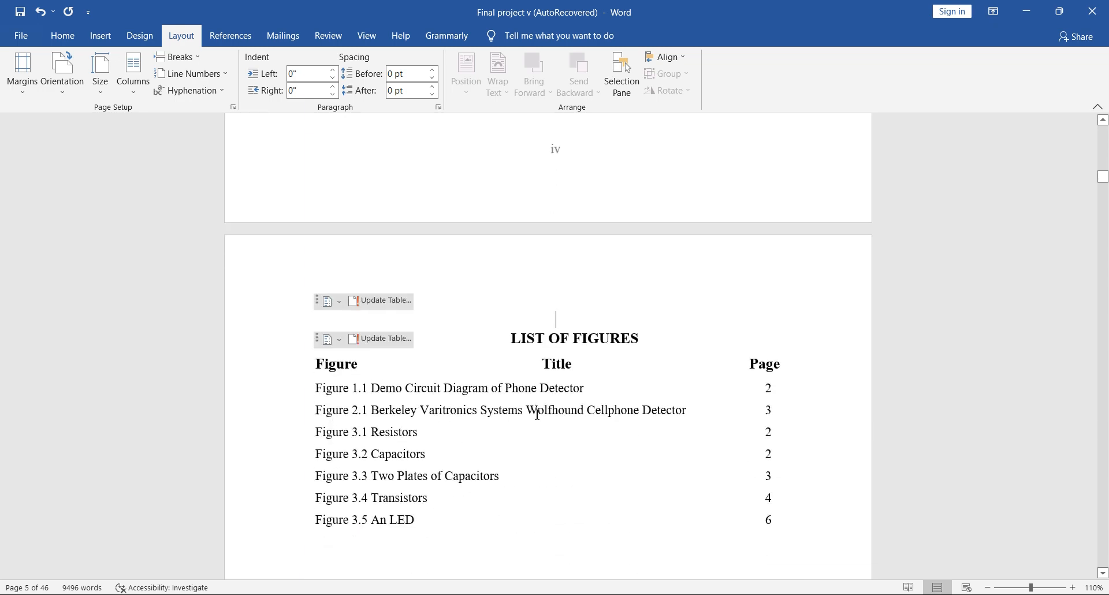
pyautogui.scroll(1, 572, 348)
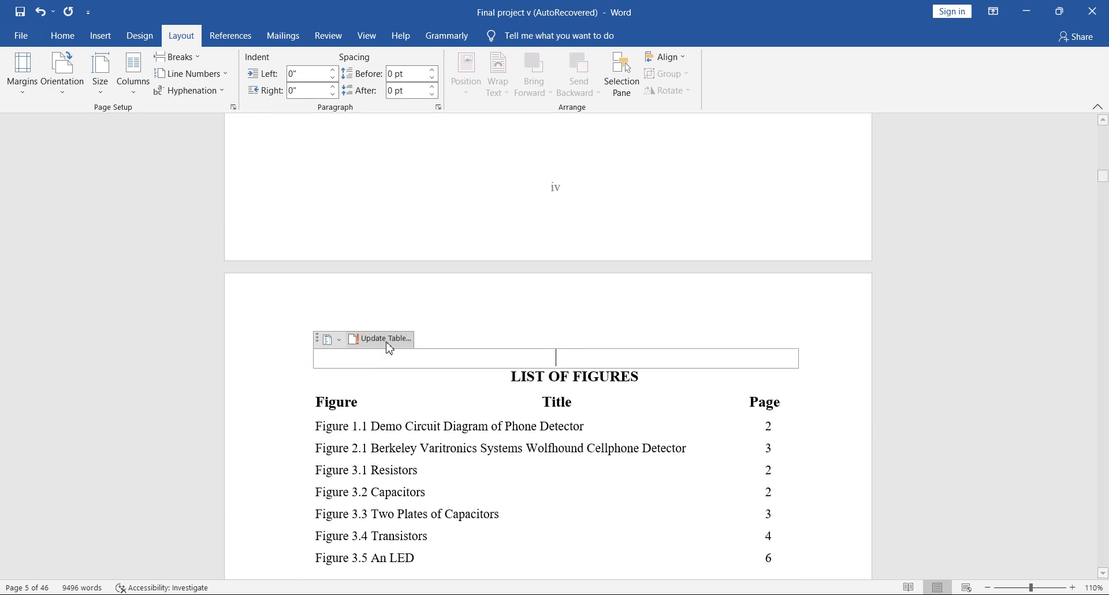
# Try deleting the empty contents block above LIST OF FIGURES and the TABLE OF CONTENTS title, and undo the deletions
pyautogui.click(326, 341)
pyautogui.click(318, 339)
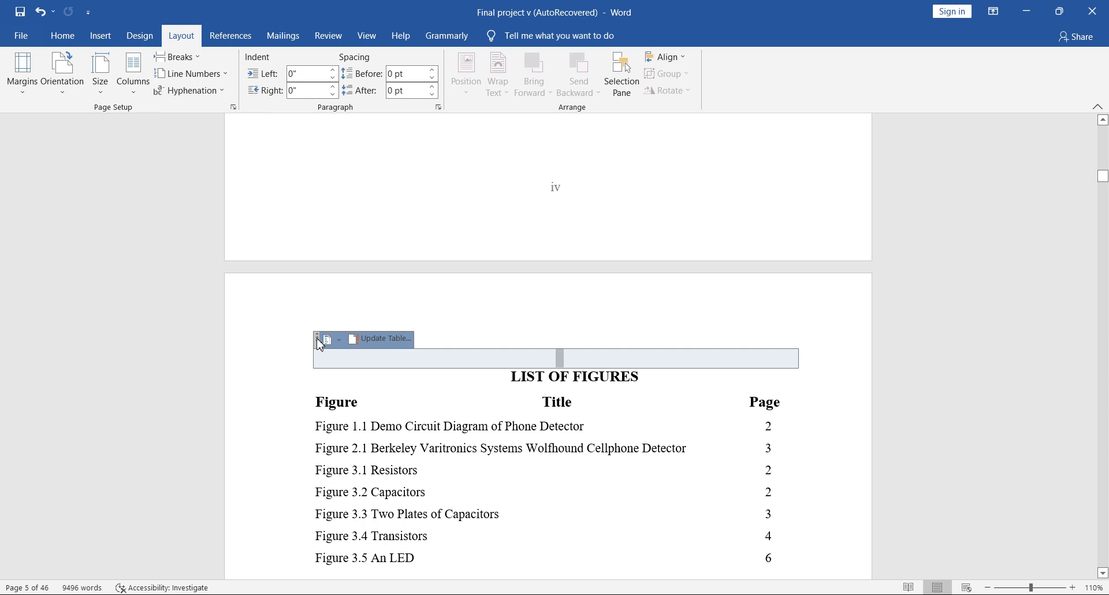
pyautogui.press('Delete')
pyautogui.scroll(2, 372, 370)
pyautogui.scroll(-5, 373, 370)
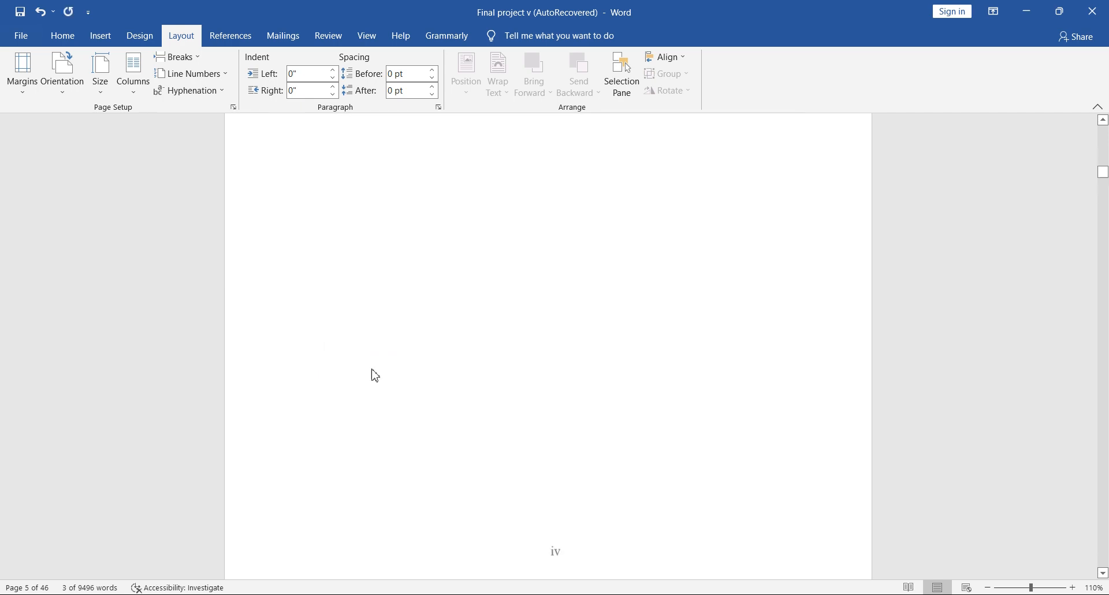
pyautogui.scroll(4, 372, 373)
pyautogui.scroll(3, 373, 368)
pyautogui.click(522, 312)
pyautogui.scroll(8, 522, 310)
pyautogui.scroll(-17, 522, 309)
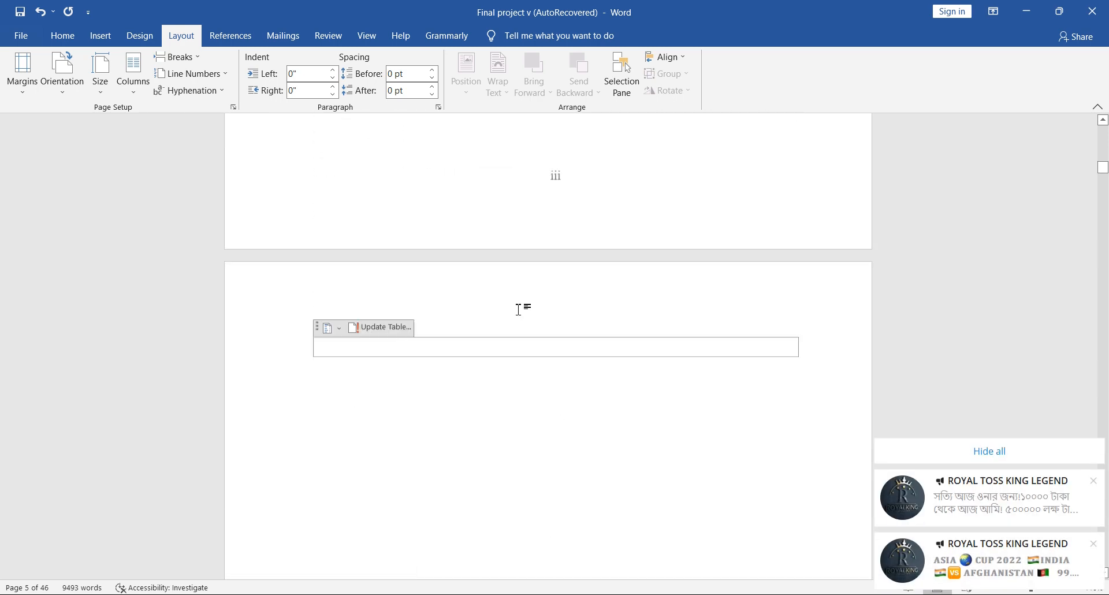
pyautogui.hotkey('ctrl', 'z')
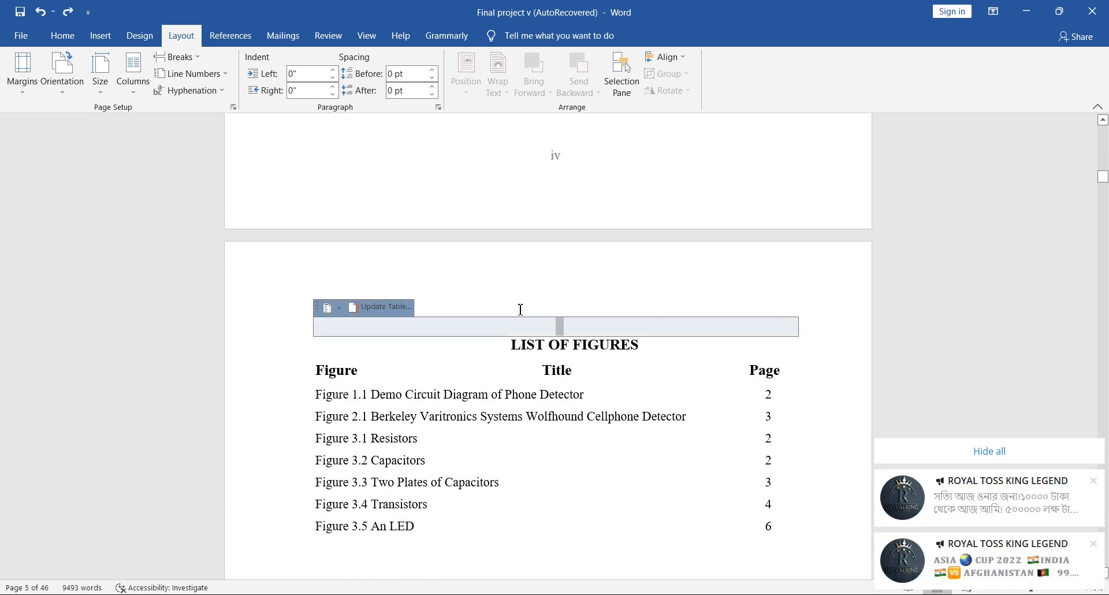
pyautogui.hotkey('ctrl', 'z')
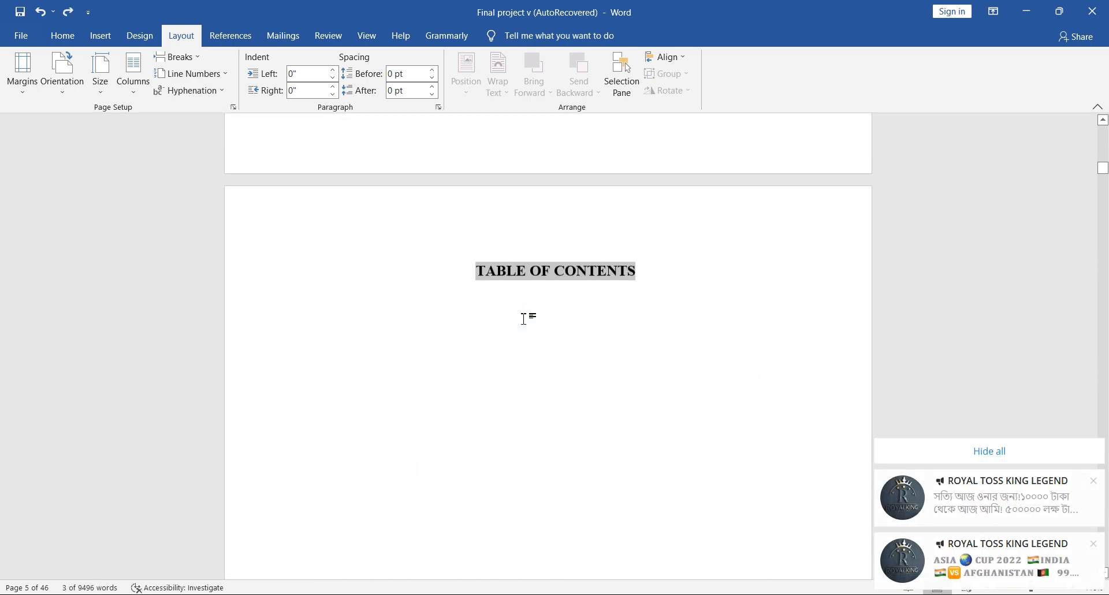
# Delete the TABLE OF CONTENTS title and the empty contents block that held it
pyautogui.click(523, 315)
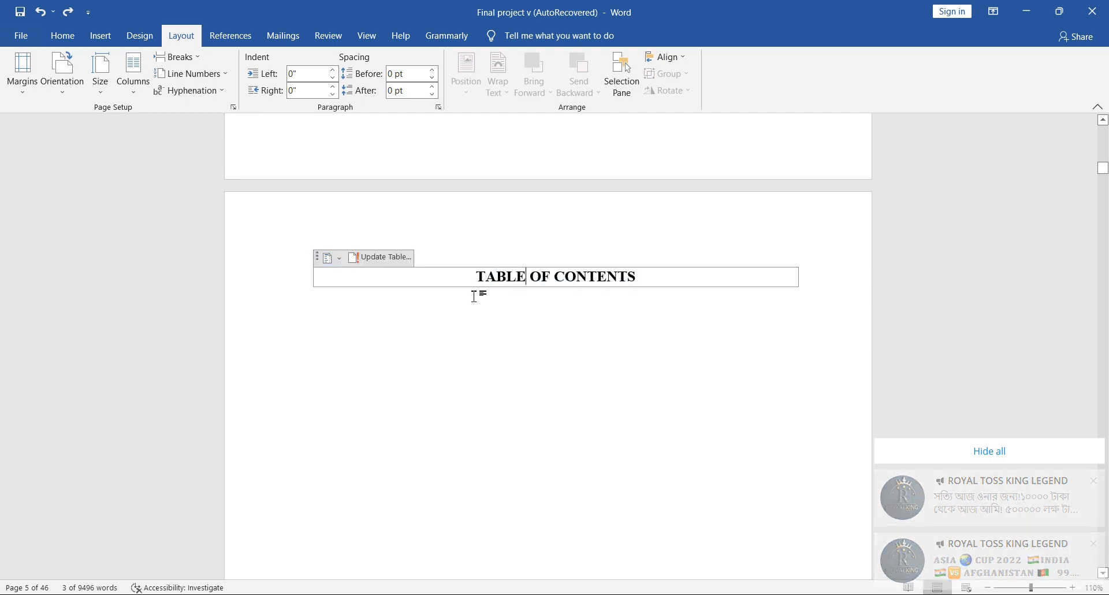
pyautogui.moveTo(670, 321); pyautogui.dragTo(493, 248)
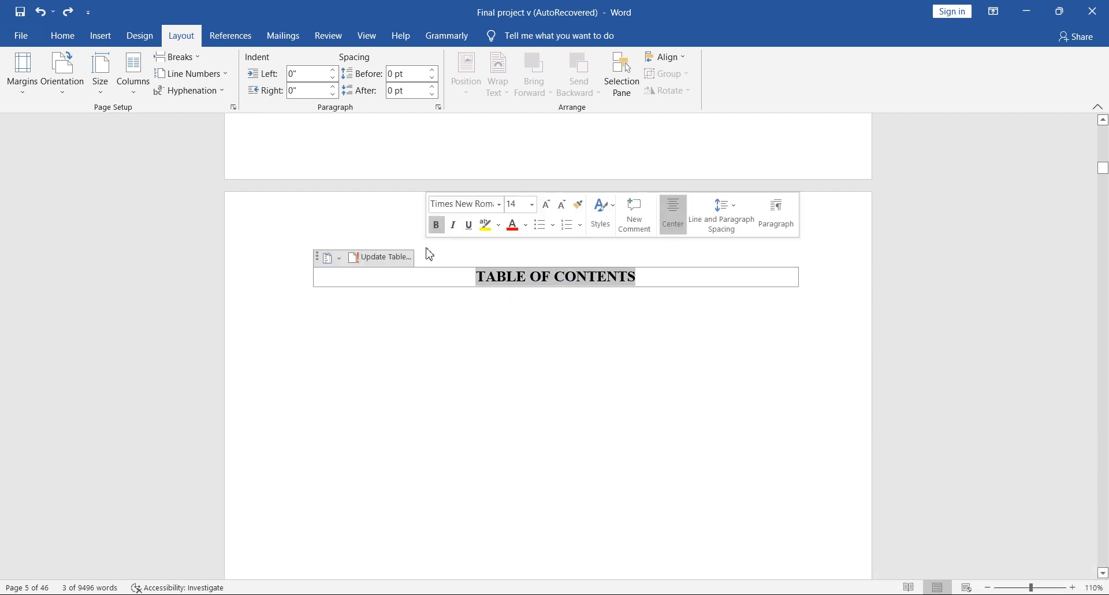
pyautogui.press('Delete')
pyautogui.click(305, 273)
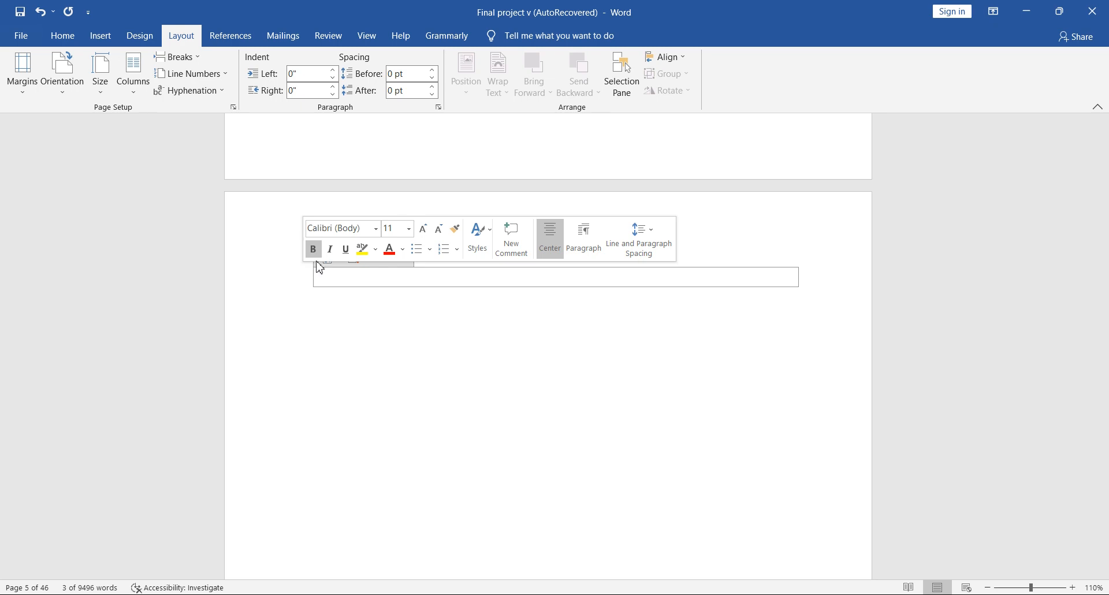
pyautogui.click(321, 264)
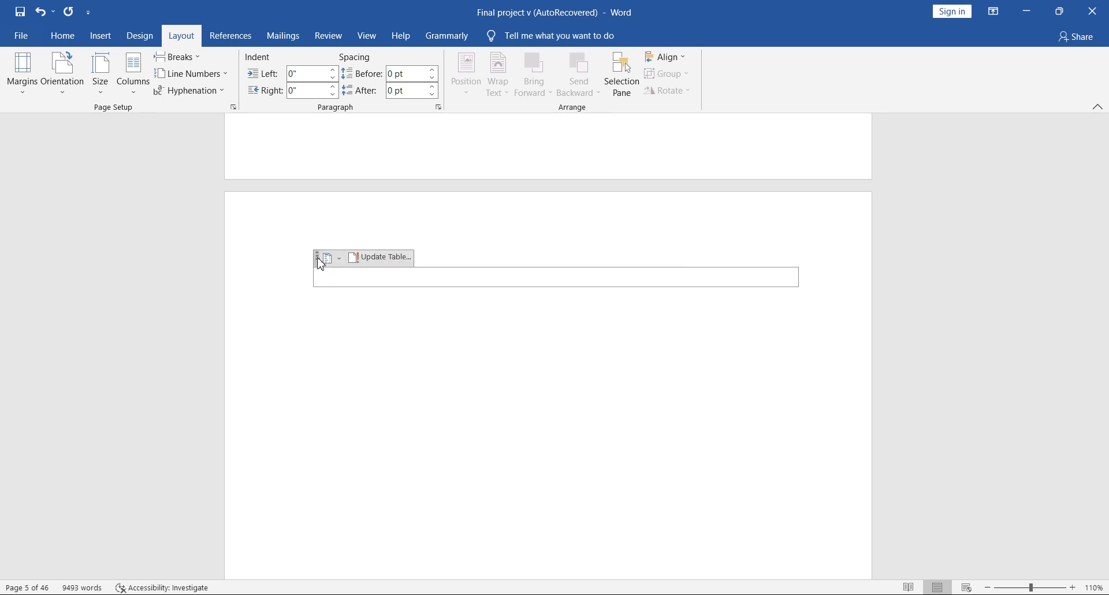
pyautogui.press('Delete')
# Insert a Next Page section break before LIST OF FIGURES to create a blank page after page iii
pyautogui.scroll(6, 389, 284)
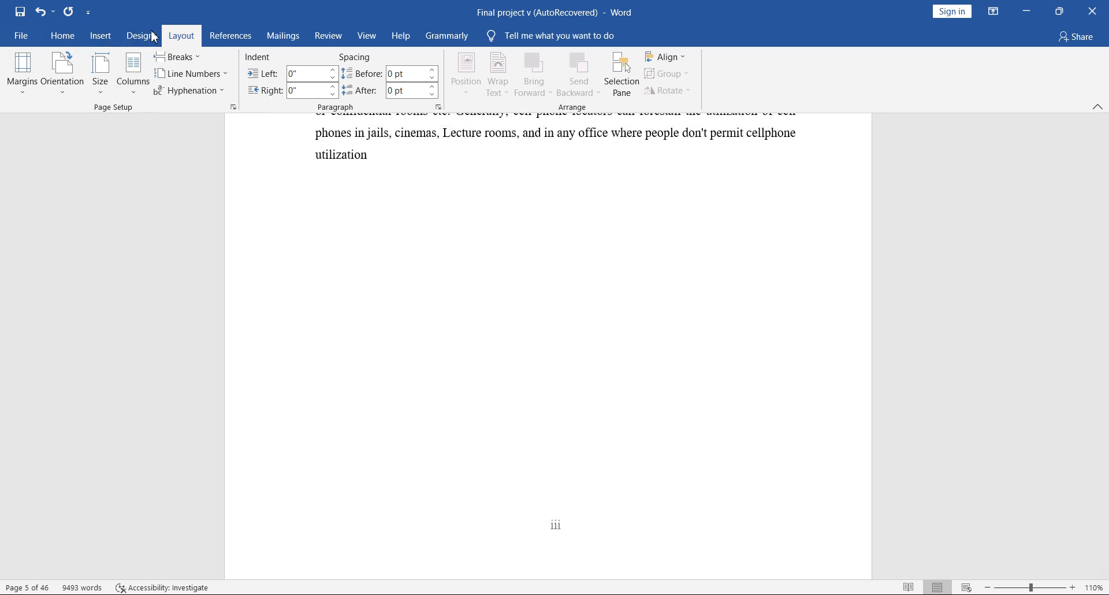
pyautogui.click(193, 56)
pyautogui.click(225, 250)
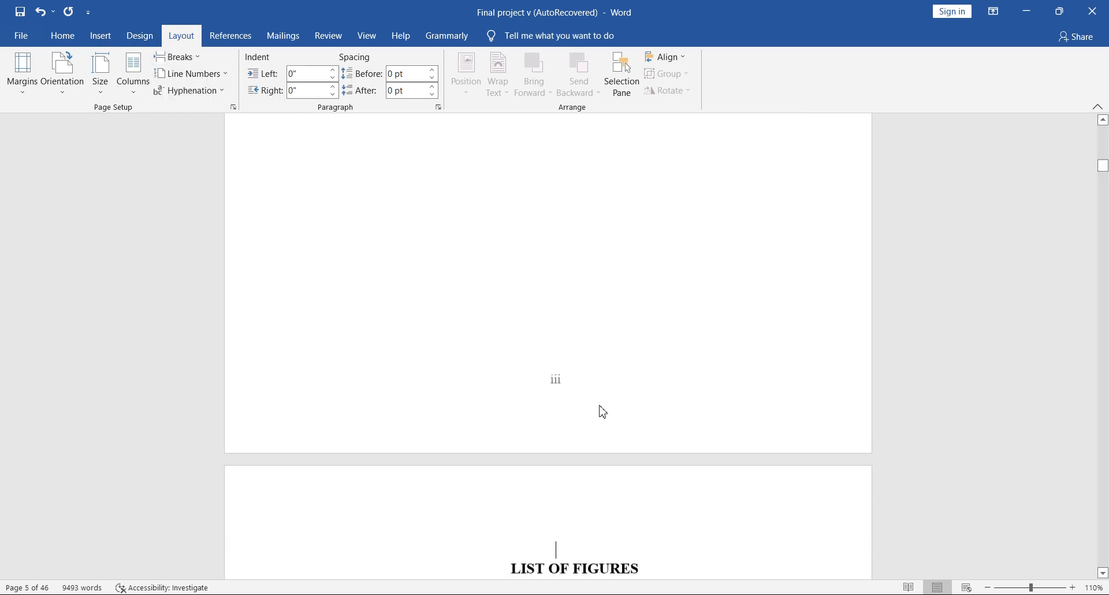
pyautogui.scroll(1, 601, 406)
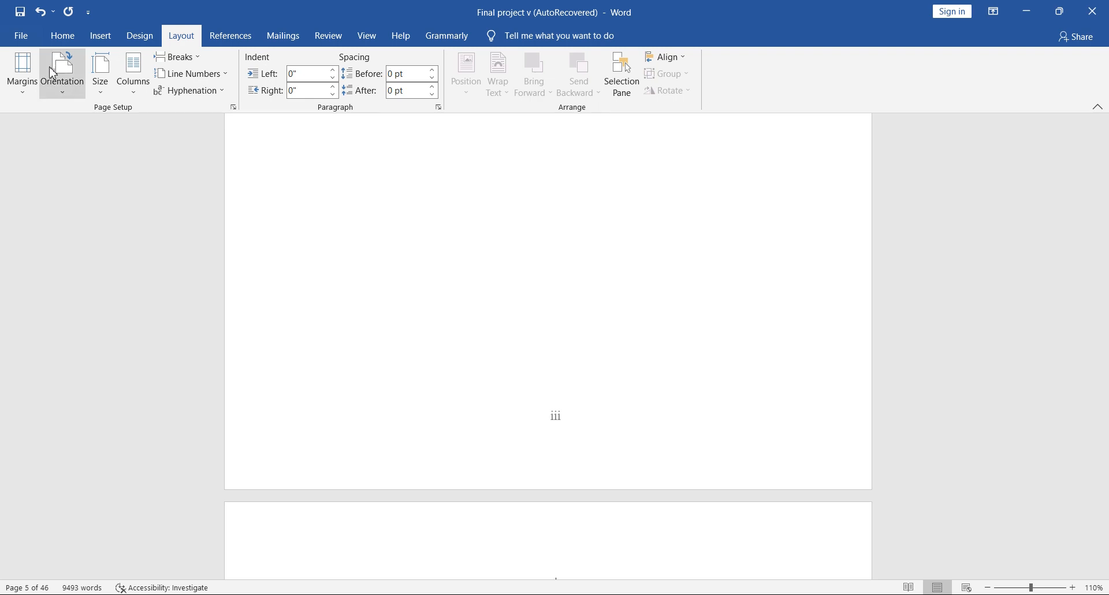
pyautogui.click(175, 55)
pyautogui.click(190, 237)
pyautogui.scroll(15, 535, 296)
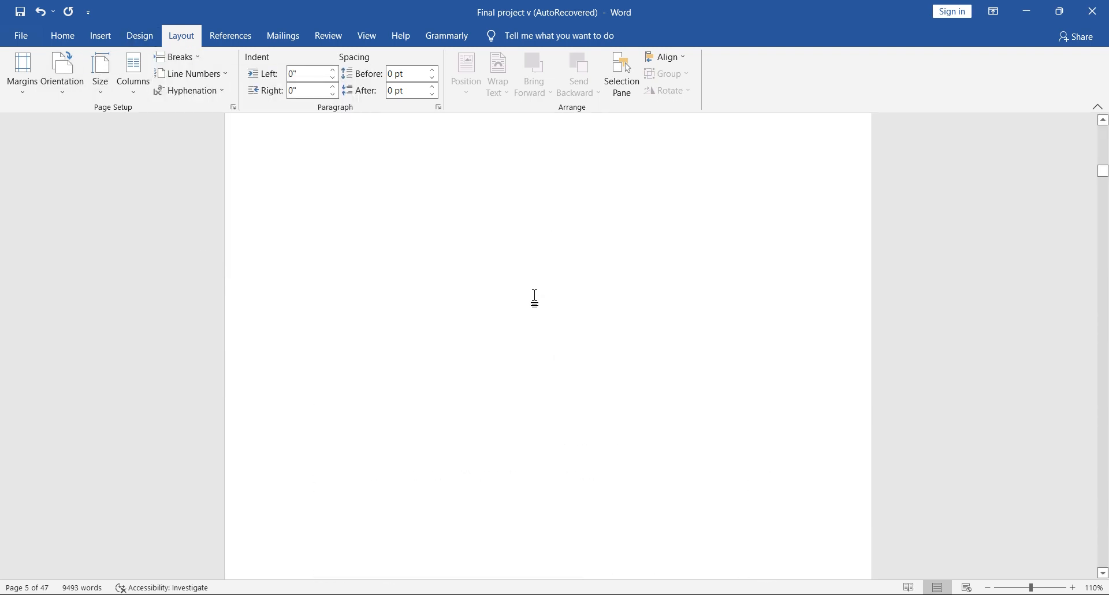
pyautogui.scroll(5, 532, 295)
pyautogui.scroll(-10, 534, 284)
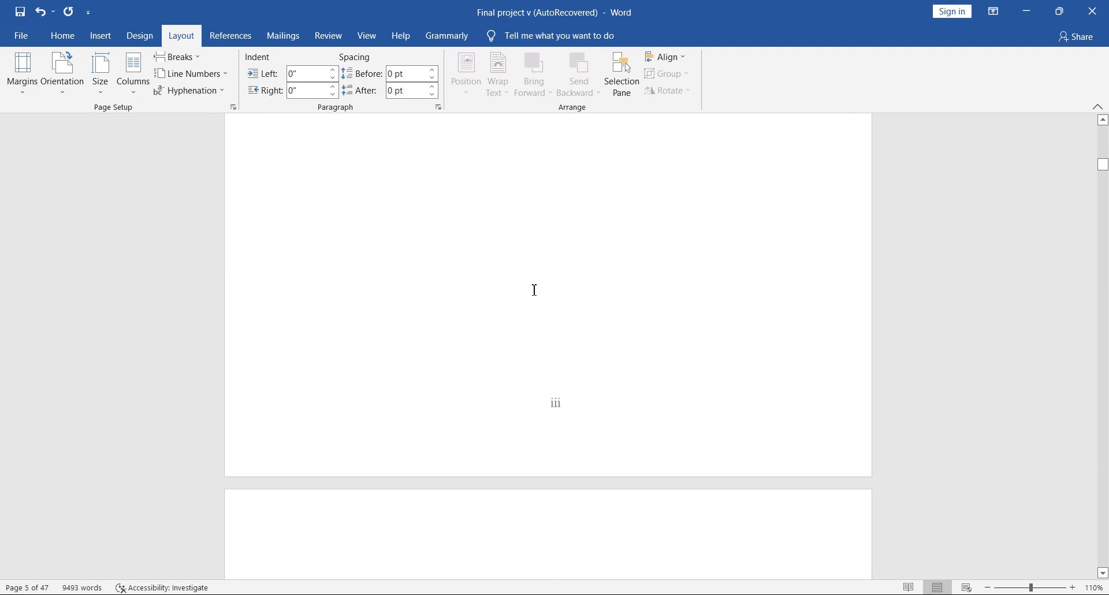
# Add the centred title TABLE OF CONTENTS on the blank page and apply the Heading 1 style to it
pyautogui.doubleClick(535, 261)
pyautogui.doubleClick(528, 282)
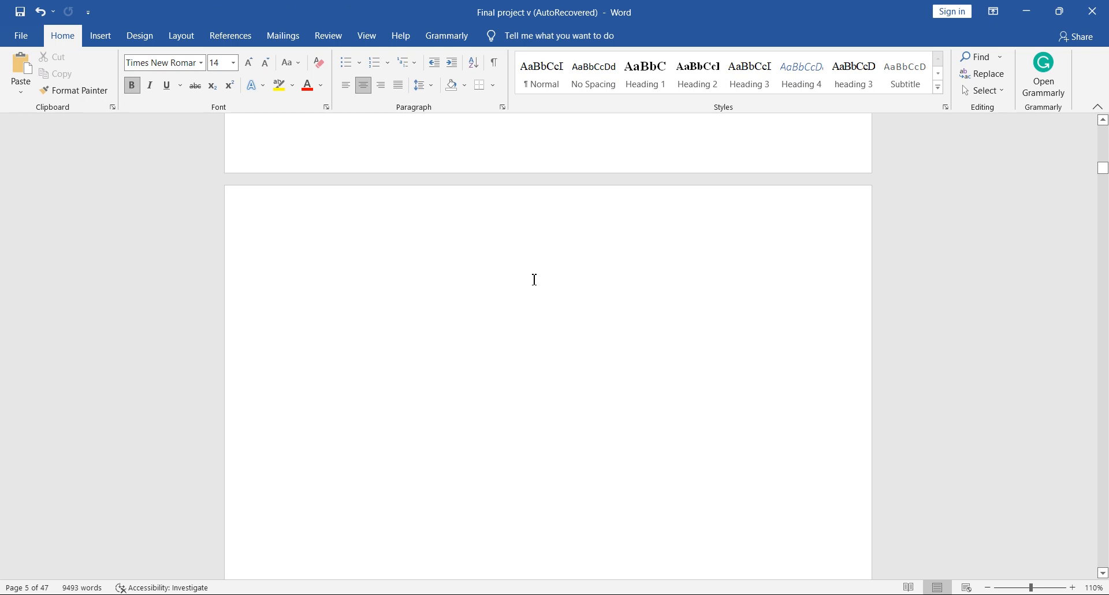
pyautogui.doubleClick(534, 279)
pyautogui.write('TABLE OF CONTENTS')
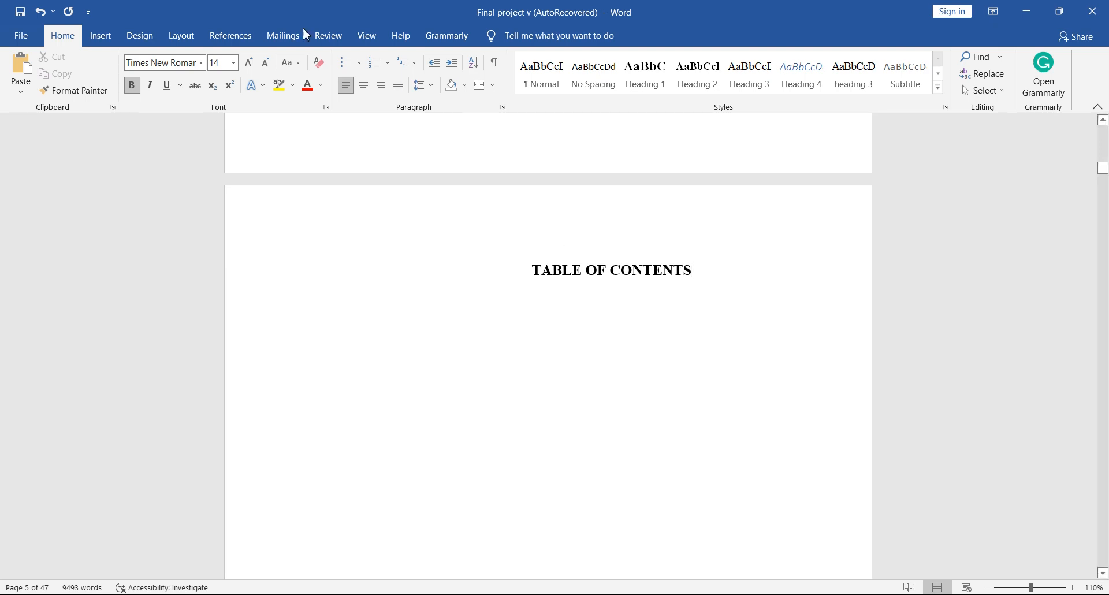
pyautogui.click(364, 85)
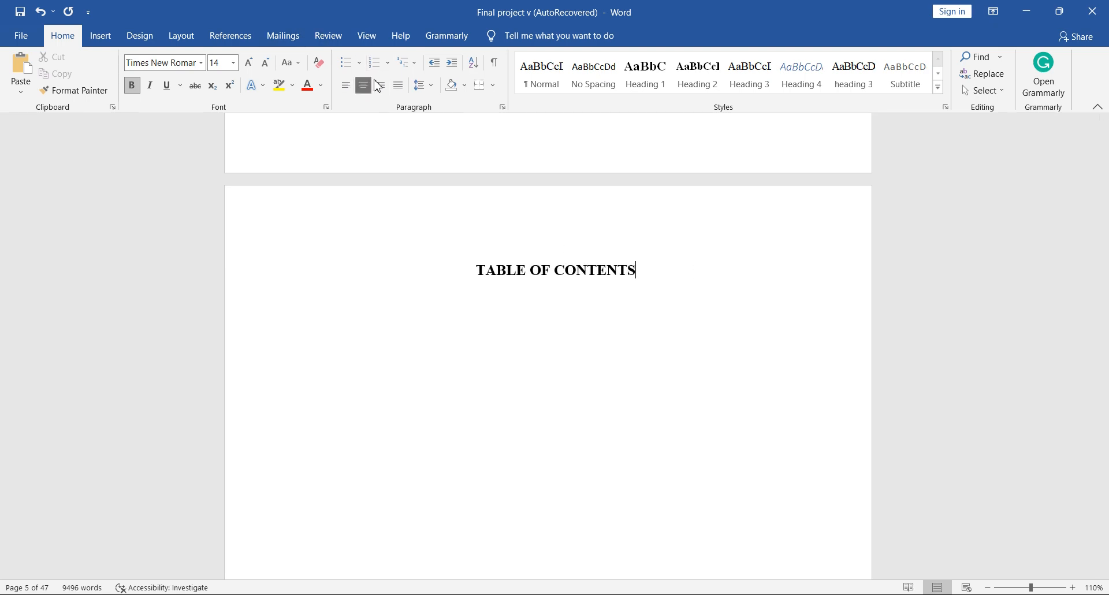
pyautogui.click(653, 79)
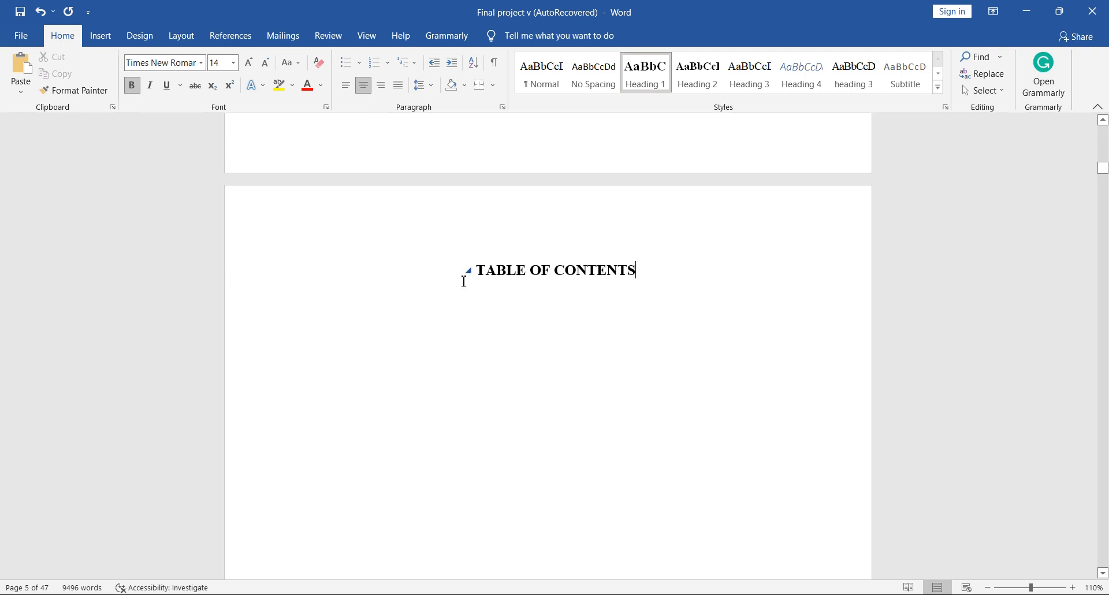
# Start a custom table of contents on a new line below the TABLE OF CONTENTS title
pyautogui.press('Return')
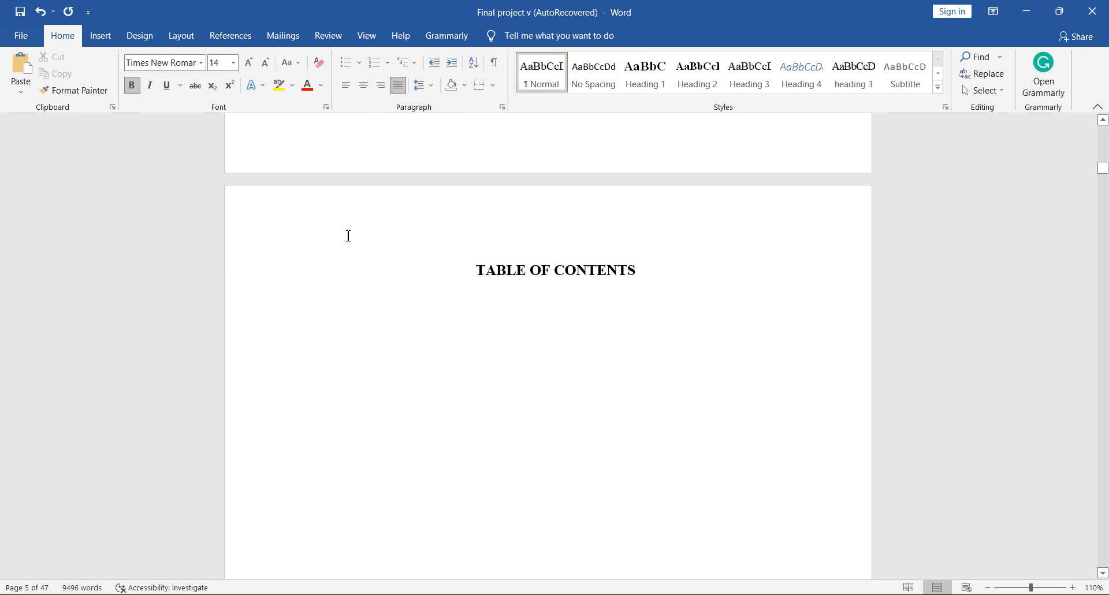
pyautogui.click(248, 40)
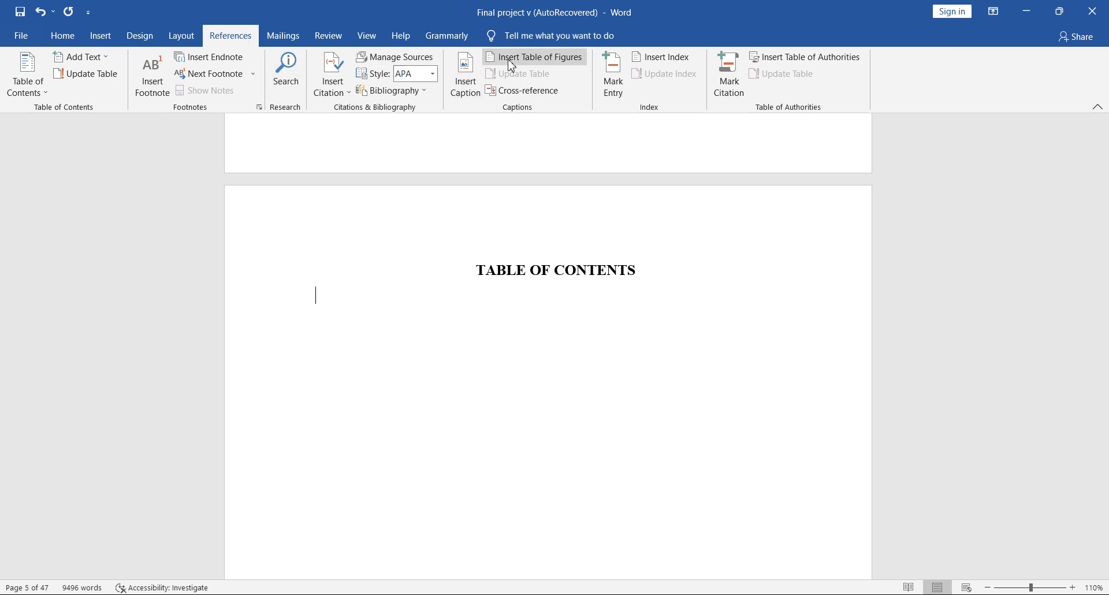
pyautogui.click(36, 96)
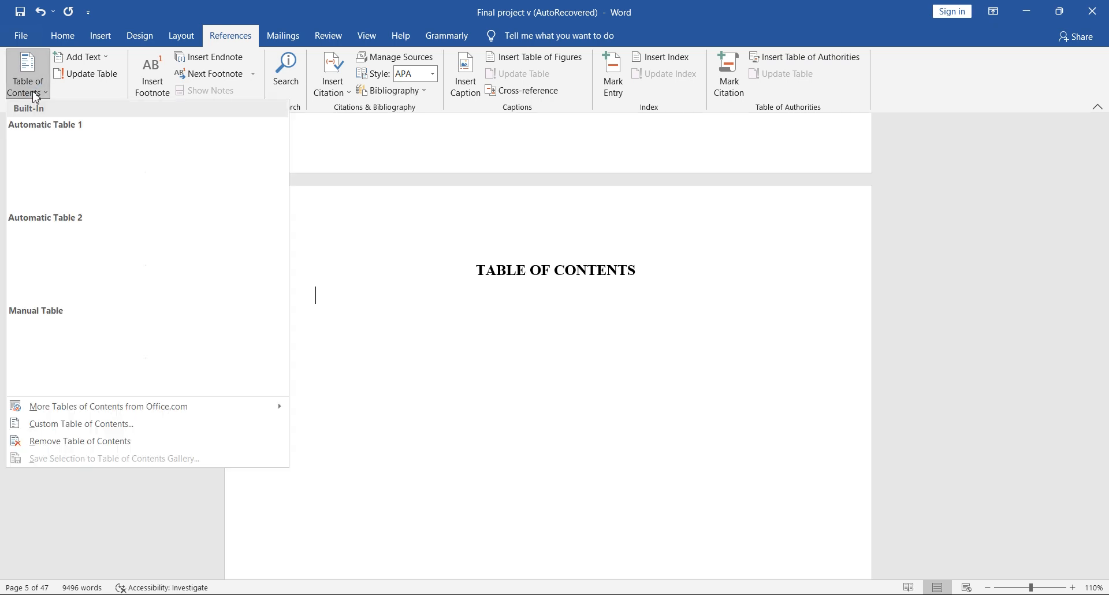
pyautogui.click(79, 425)
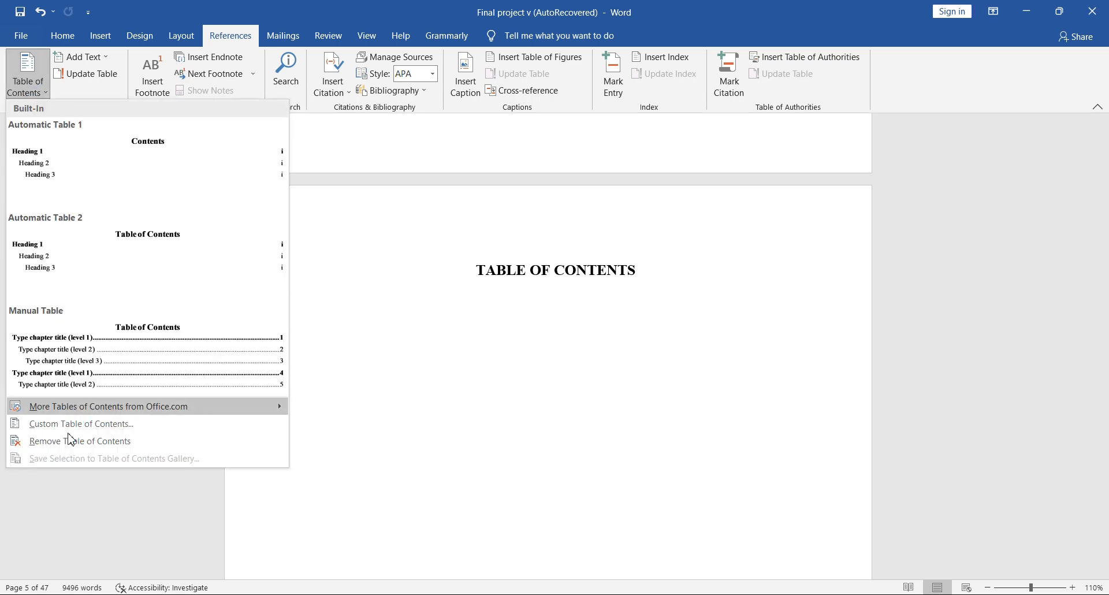
# Try the table without a tab leader and browse the available formats
pyautogui.click(457, 307)
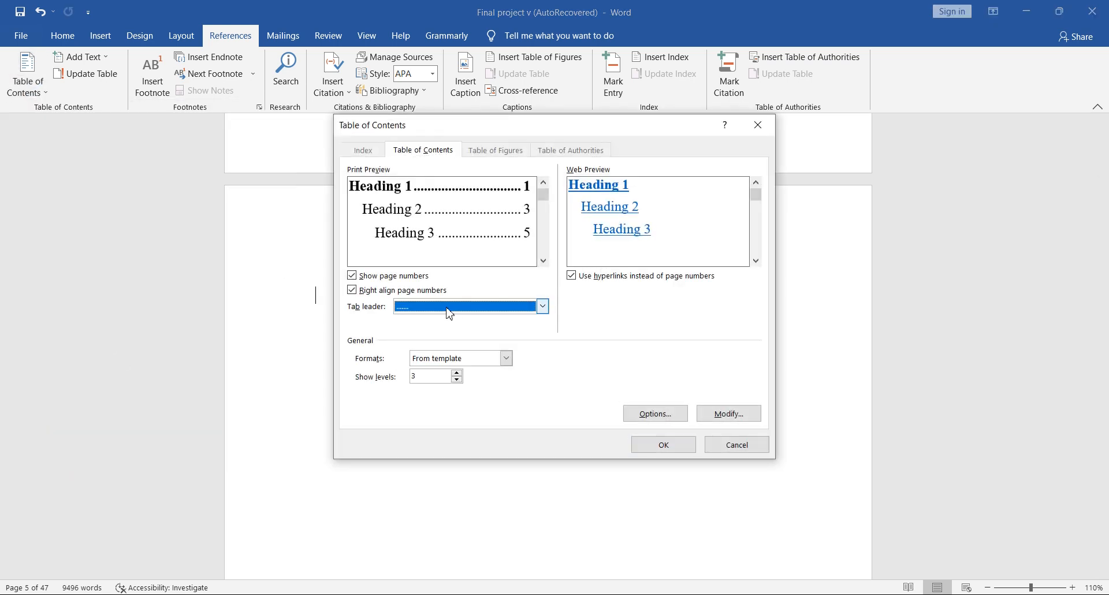
pyautogui.click(449, 318)
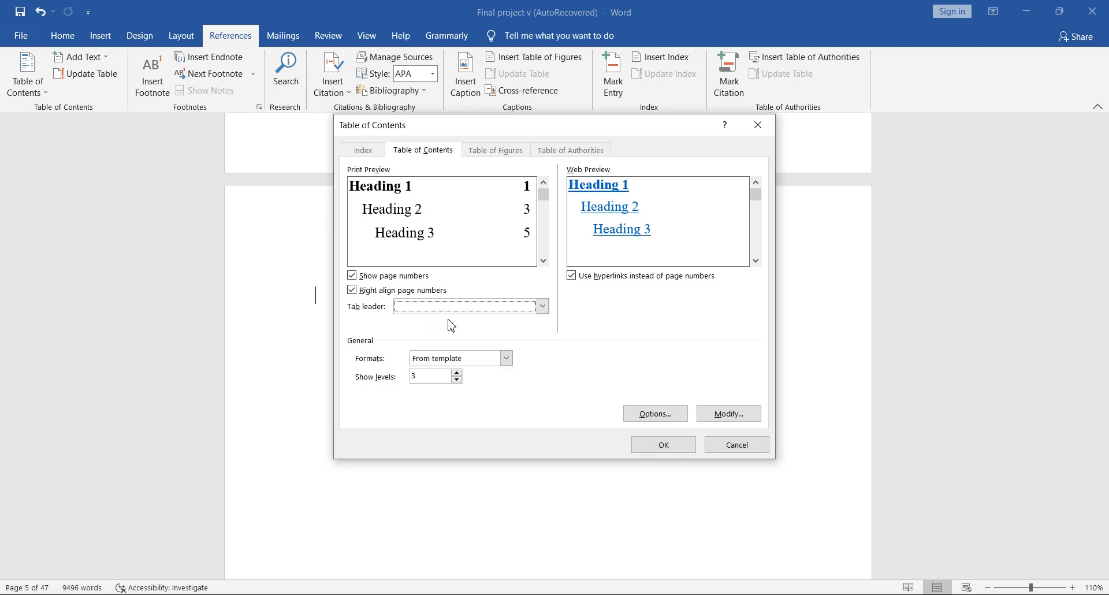
pyautogui.click(454, 357)
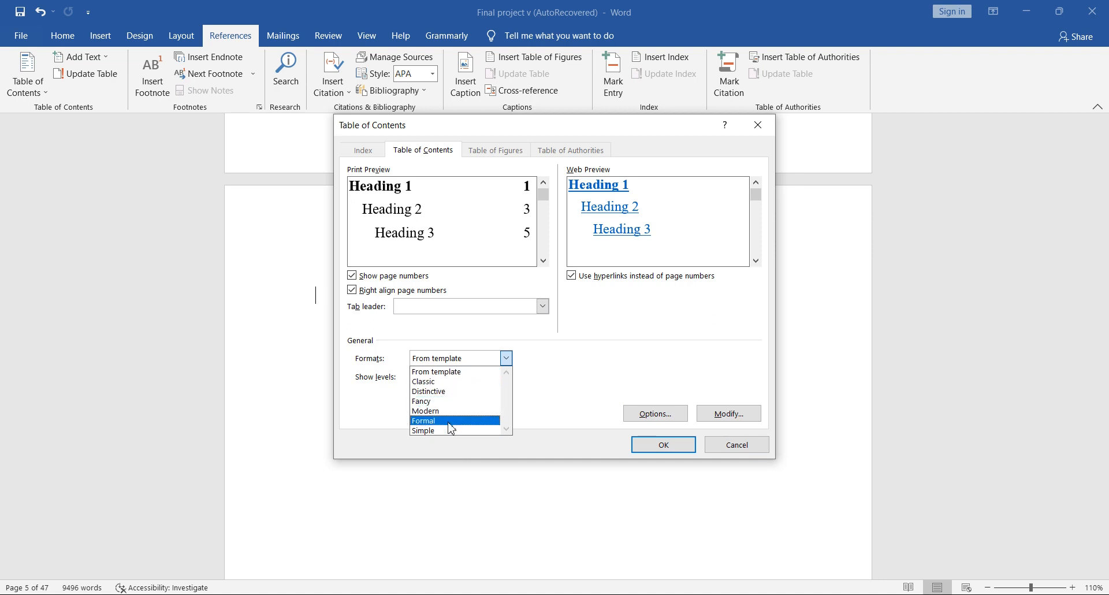
pyautogui.click(653, 374)
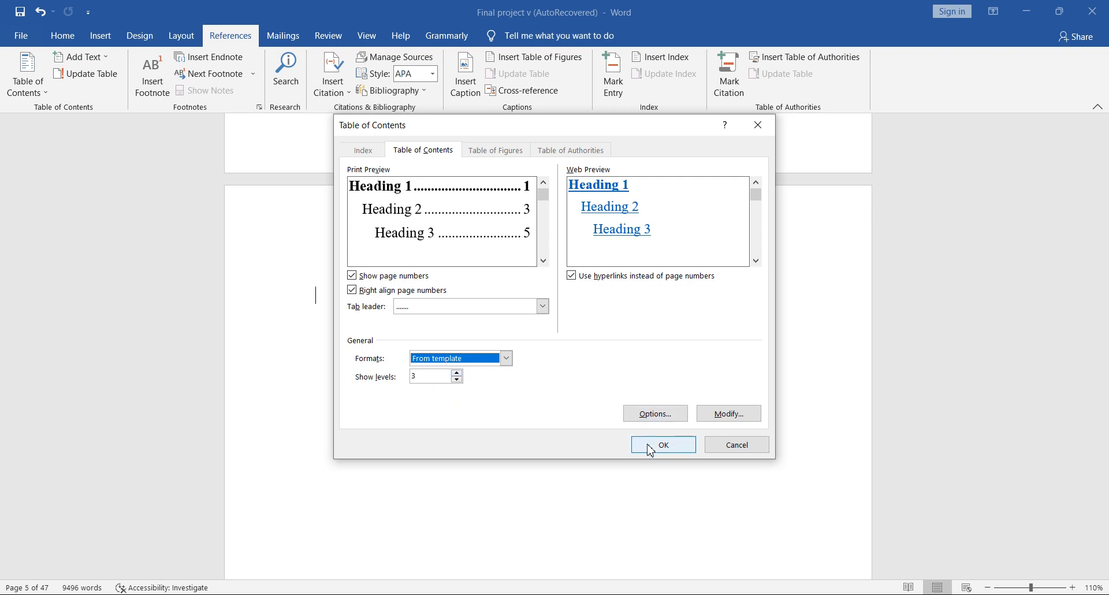
# Try the none, dotted, dashed and solid-line tab leaders in the table of contents preview
pyautogui.click(543, 307)
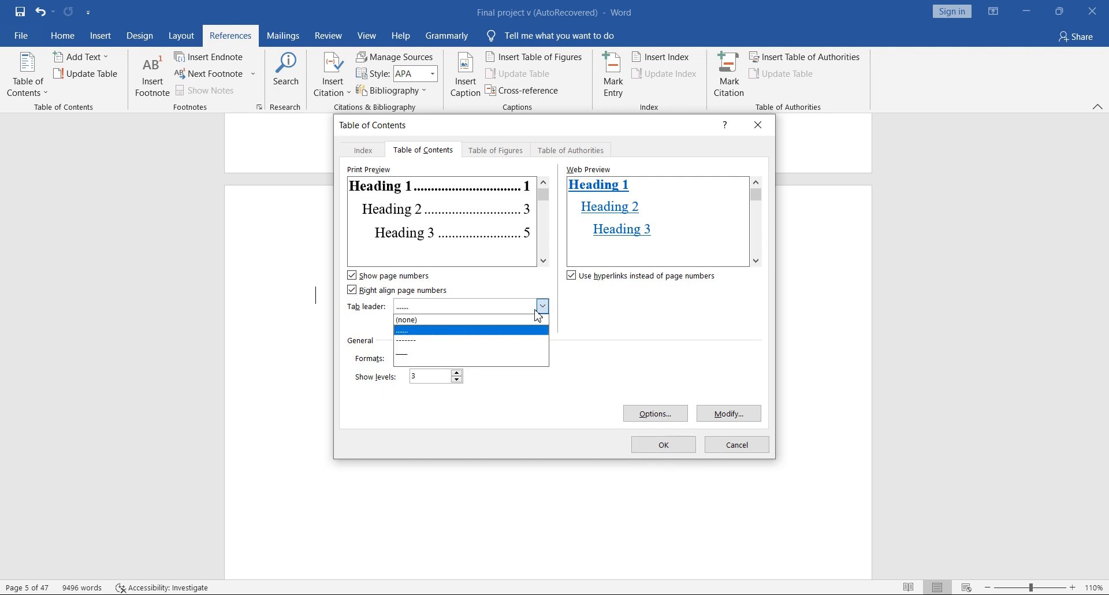
pyautogui.click(467, 320)
pyautogui.click(543, 307)
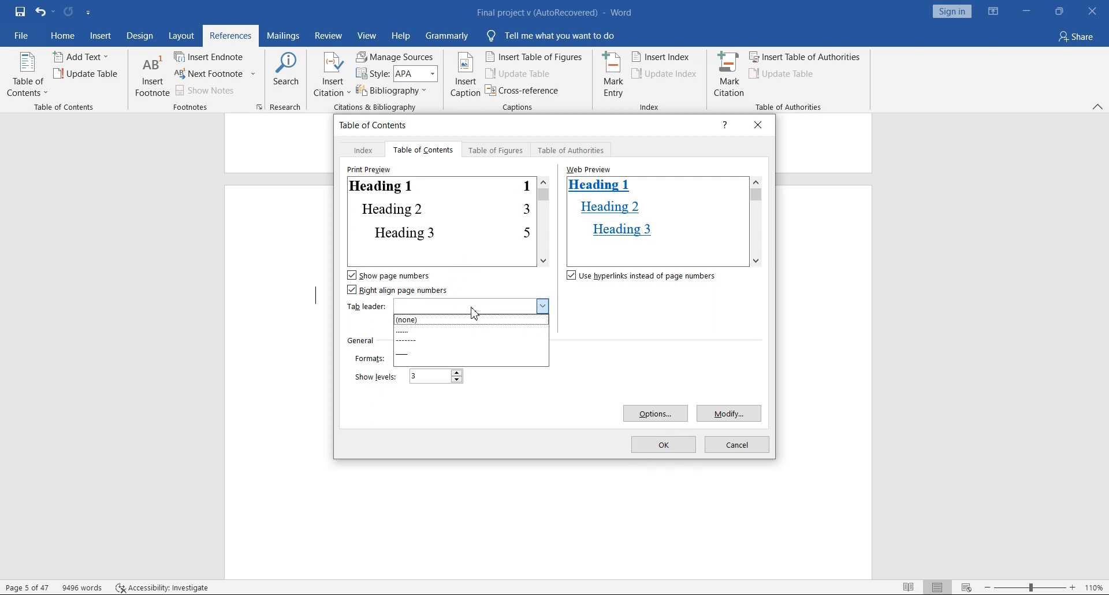
pyautogui.click(424, 329)
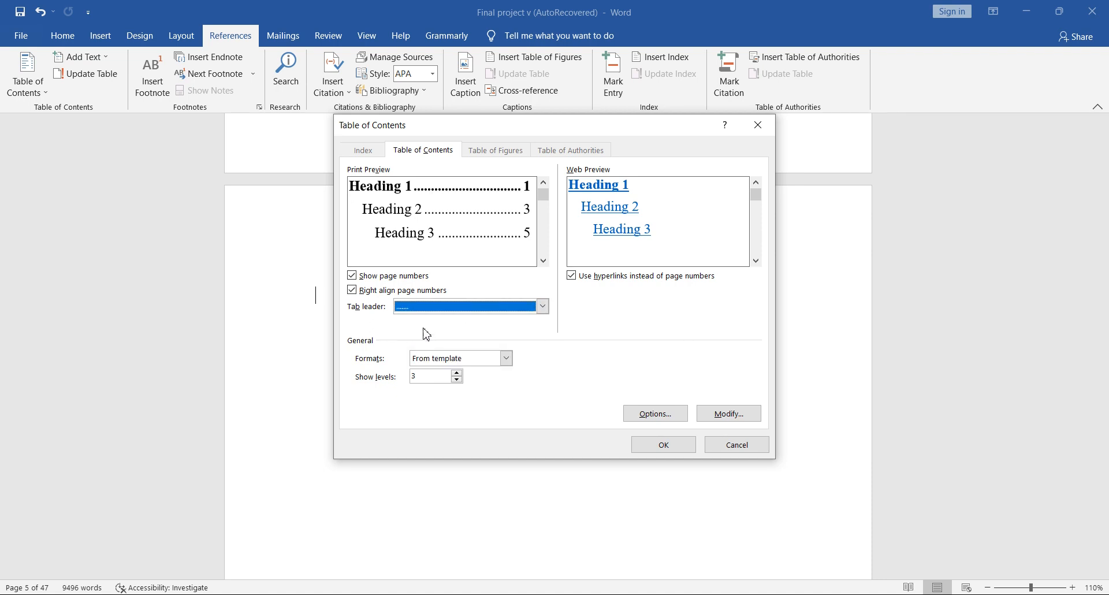
pyautogui.click(474, 310)
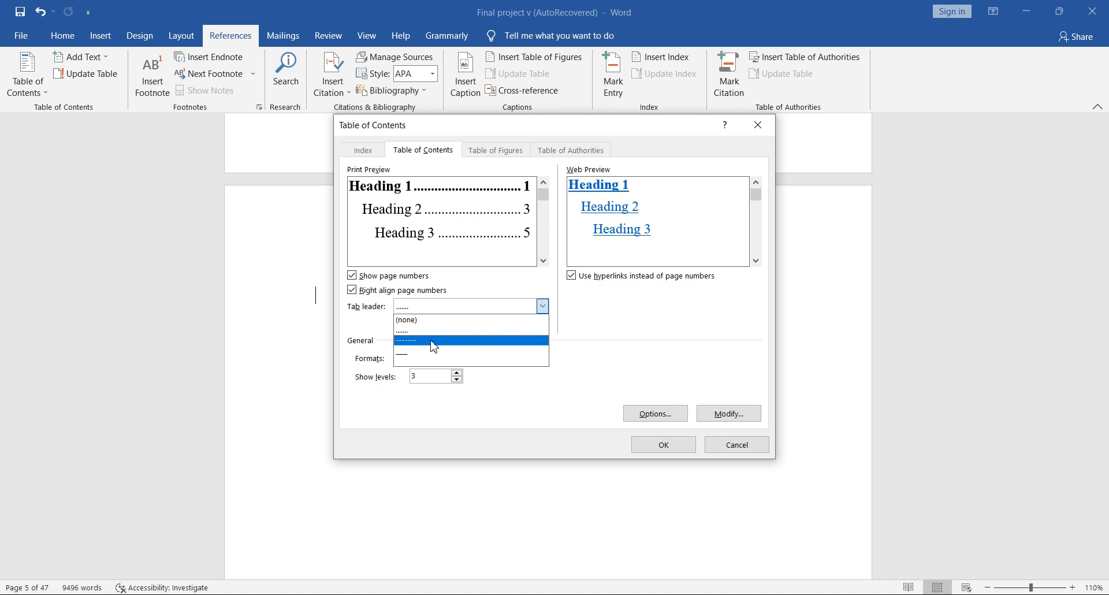
pyautogui.click(431, 340)
pyautogui.click(460, 310)
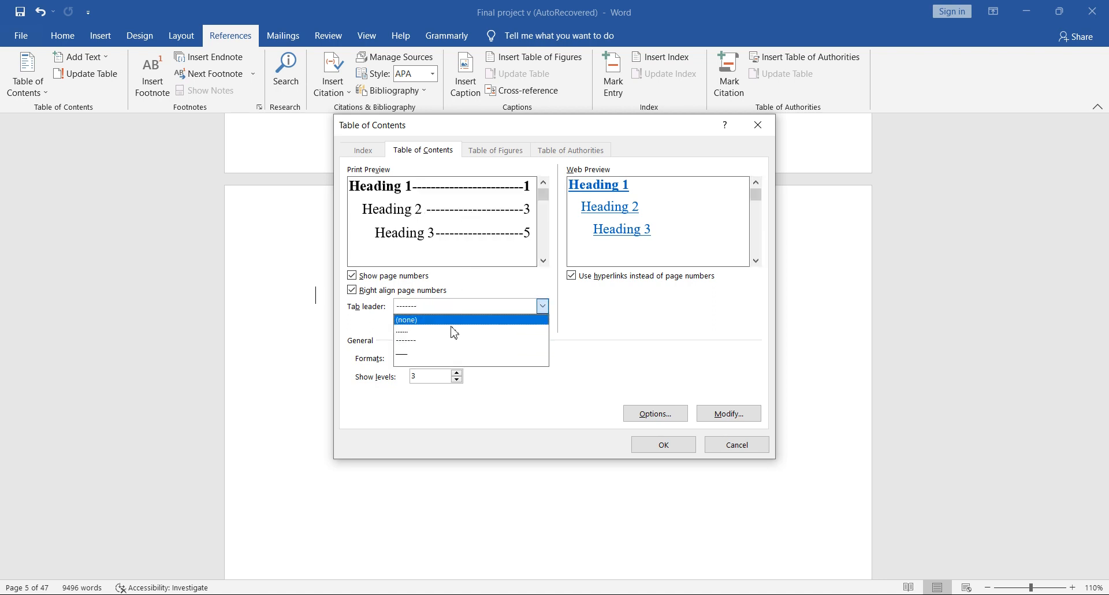
pyautogui.click(428, 354)
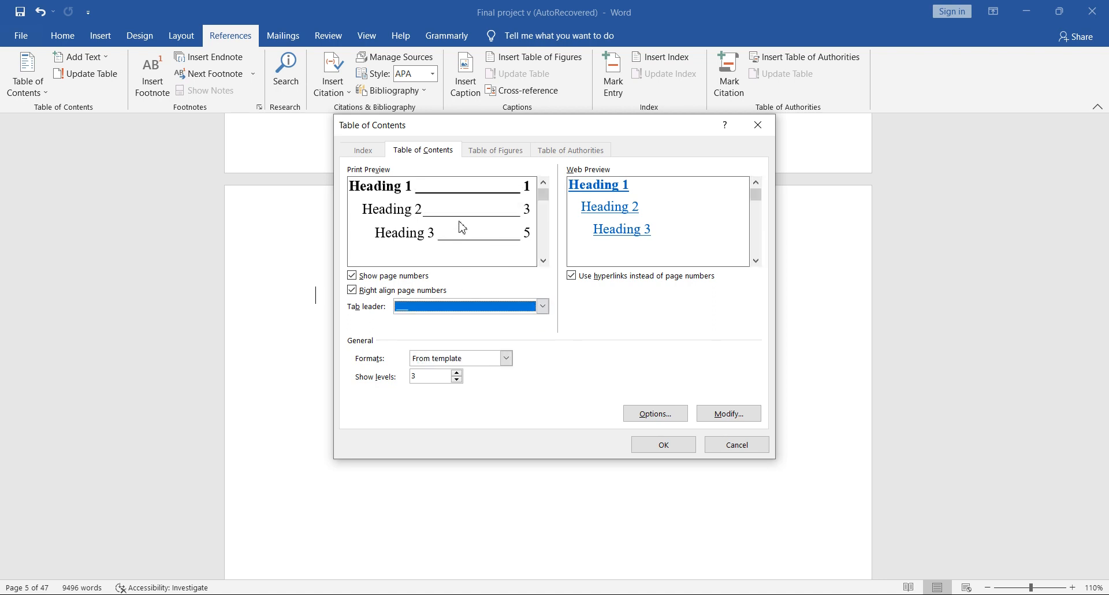
pyautogui.click(468, 306)
pyautogui.click(465, 317)
# Examine the formatting of the TOC 1, TOC 2 and TOC 3 entry styles without changing them
pyautogui.click(741, 418)
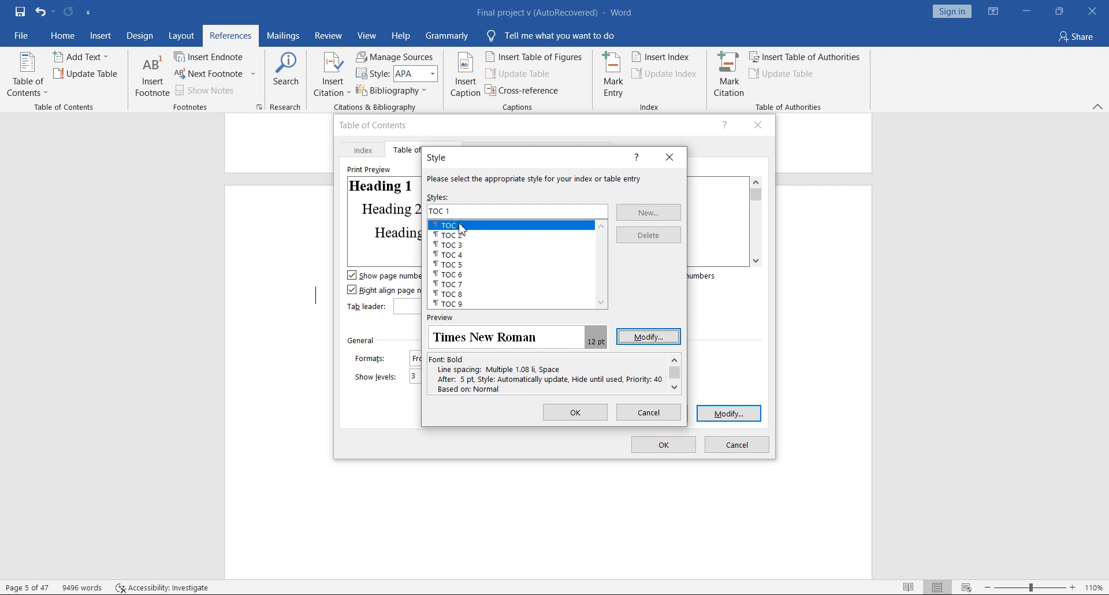
pyautogui.click(461, 225)
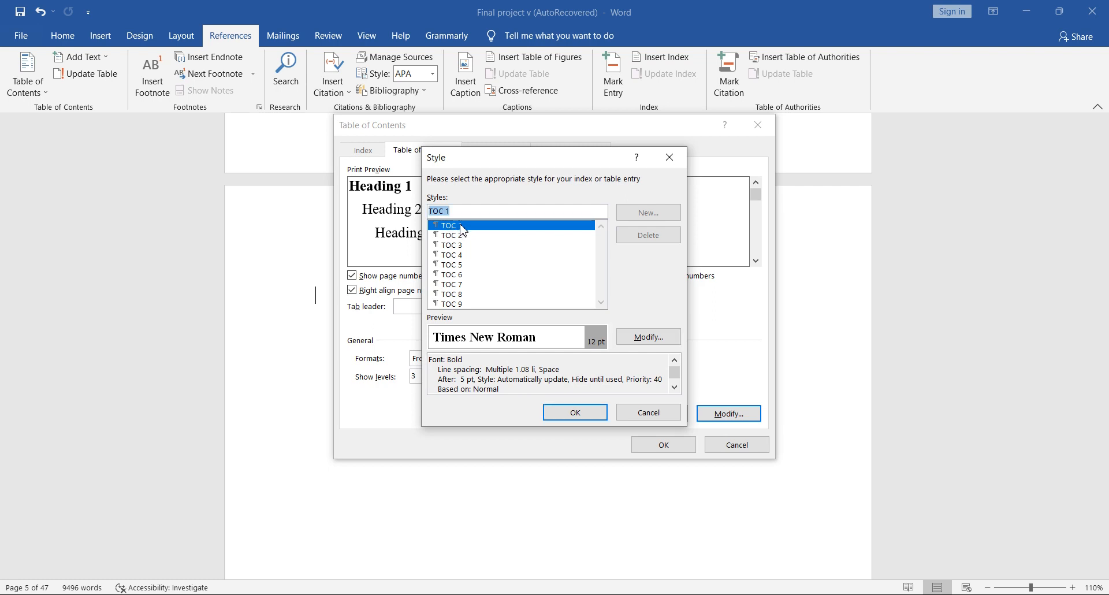
pyautogui.click(461, 235)
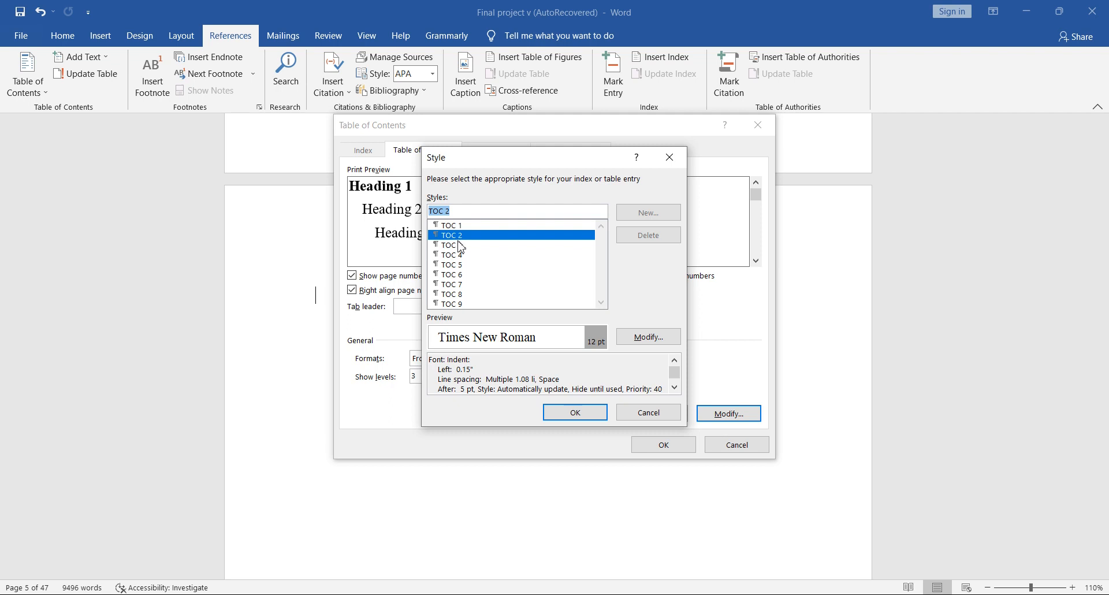
pyautogui.click(461, 245)
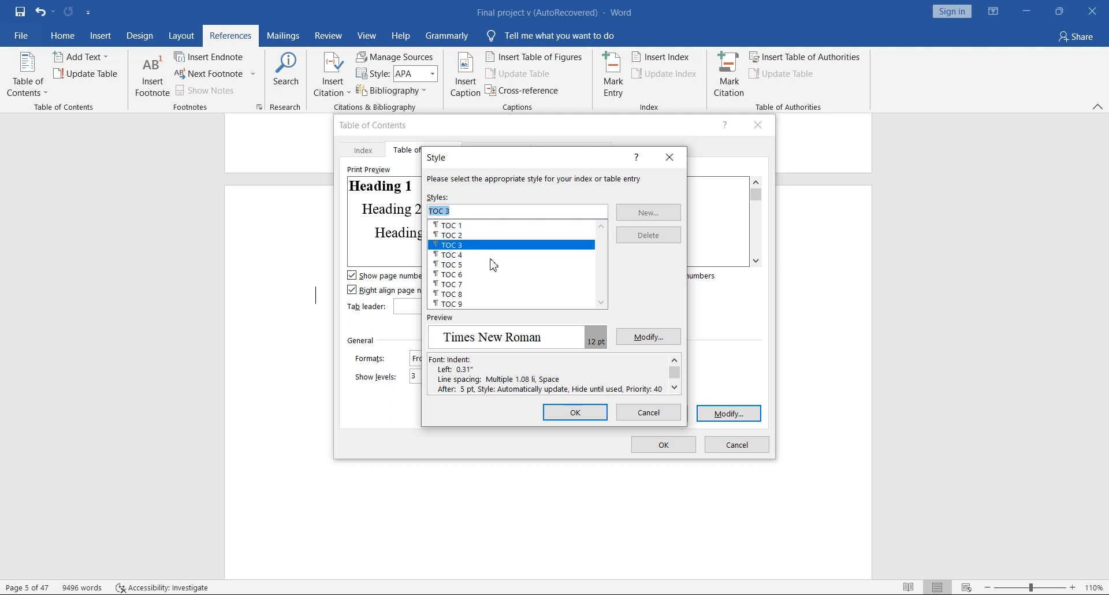
pyautogui.click(486, 226)
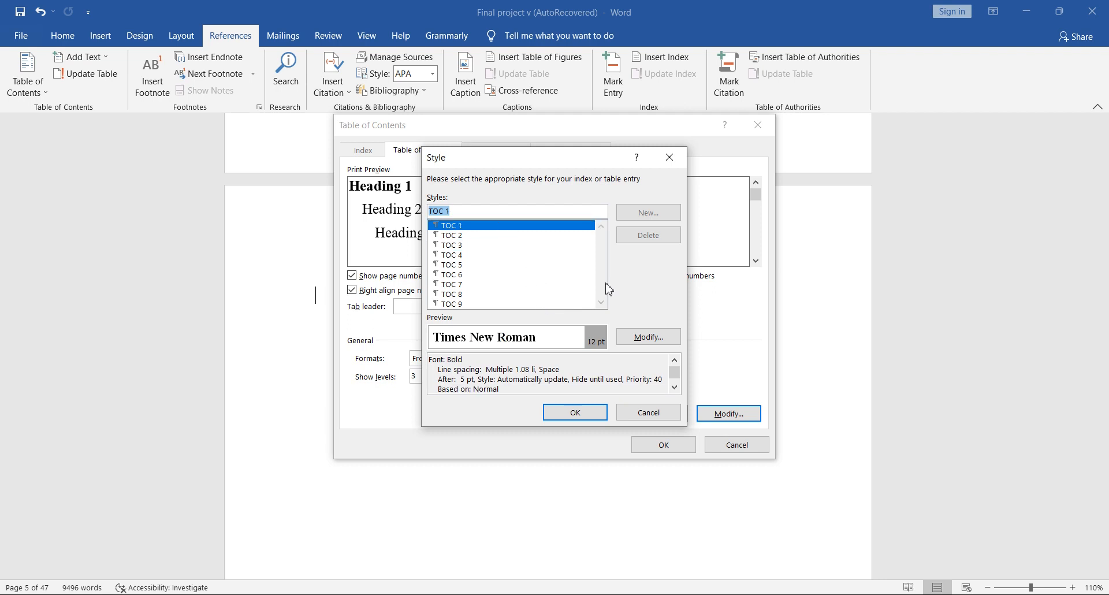
pyautogui.click(667, 159)
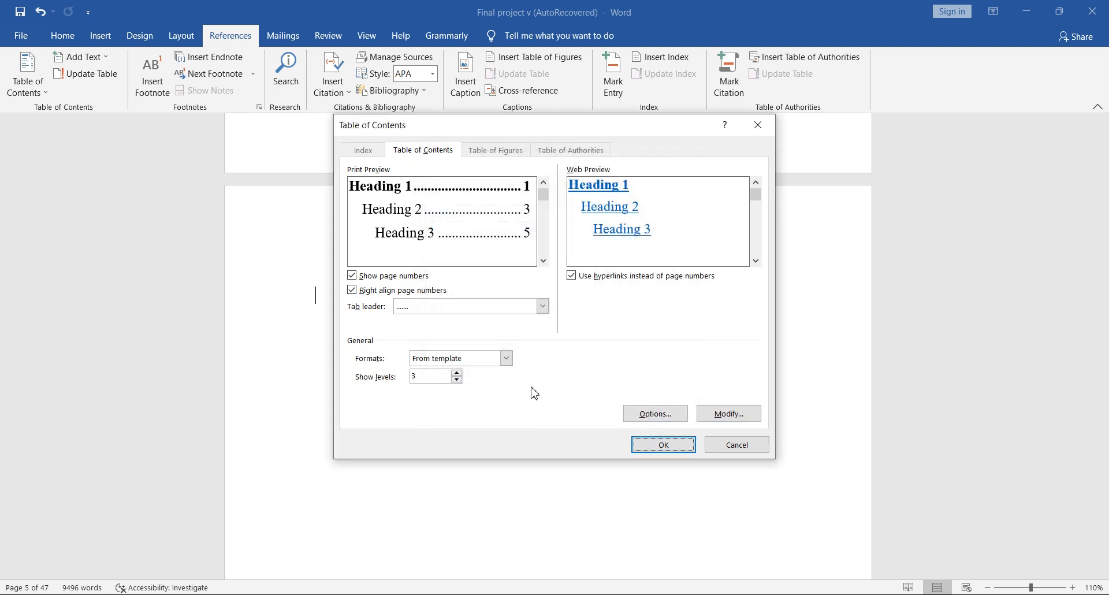
# Set the tab leader to none and insert the three-level table of contents with right-aligned page numbers
pyautogui.click(543, 306)
pyautogui.click(426, 319)
pyautogui.click(663, 444)
# Review the inserted table's entries, numbering and page-number alignment, from DECLARATION through the chapter subsections
pyautogui.scroll(-3, 583, 427)
pyautogui.scroll(3, 552, 416)
pyautogui.scroll(-2, 552, 416)
pyautogui.scroll(2, 554, 418)
pyautogui.scroll(-5, 553, 418)
pyautogui.scroll(5, 554, 419)
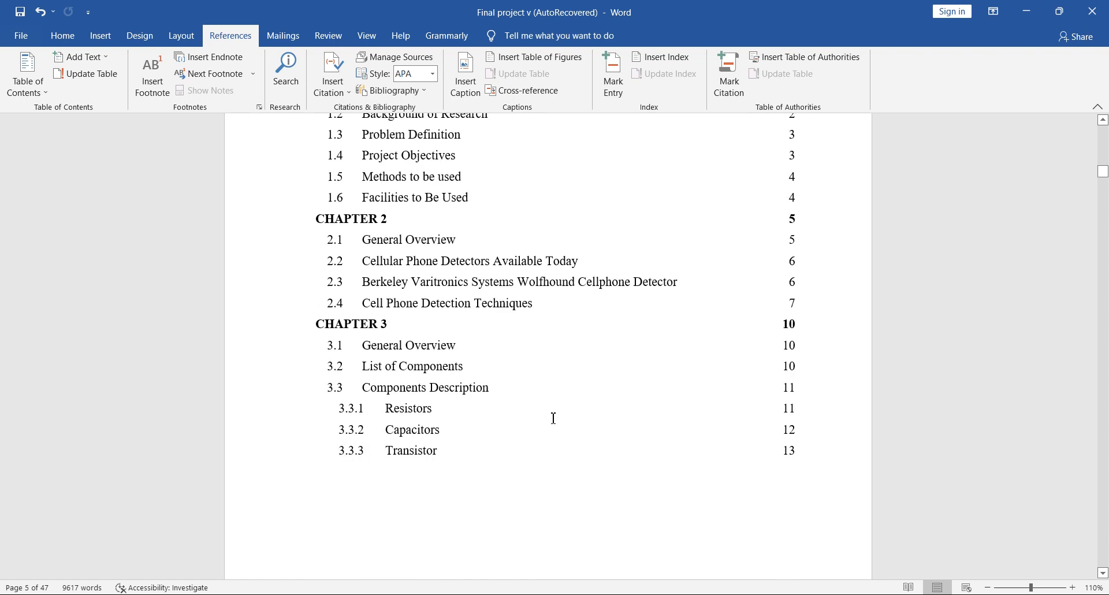
pyautogui.scroll(1, 553, 418)
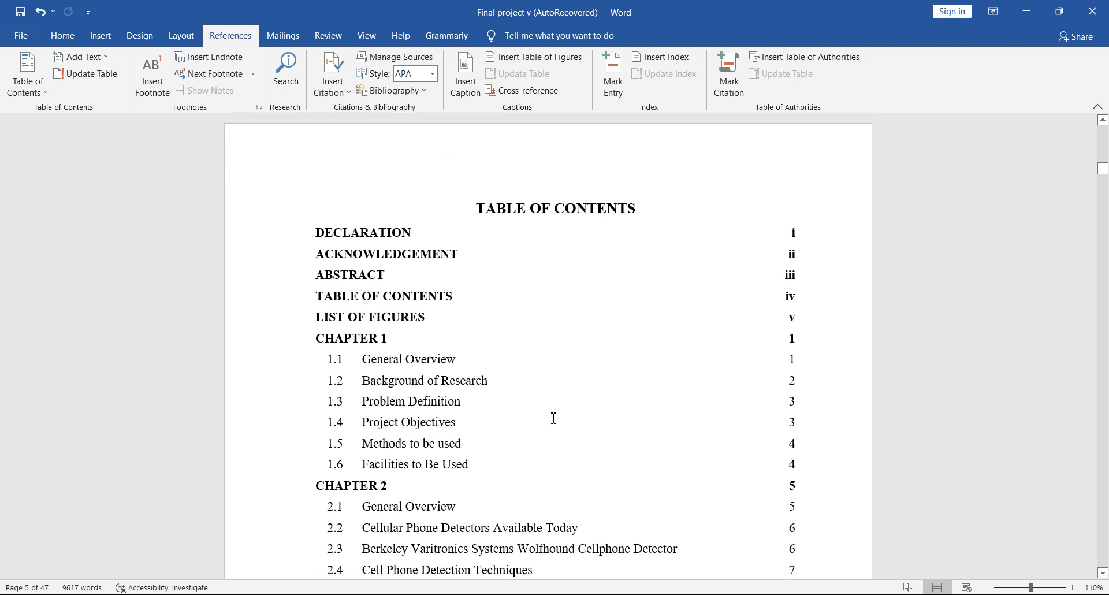
pyautogui.click(363, 401)
pyautogui.scroll(1, 368, 398)
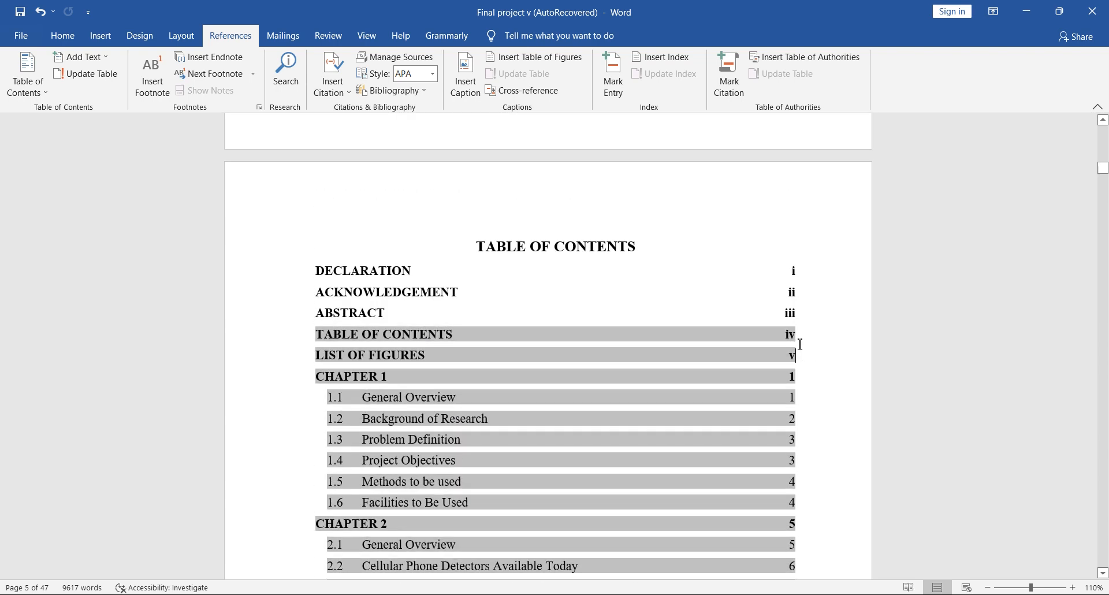
pyautogui.moveTo(800, 345); pyautogui.dragTo(793, 320)
pyautogui.click(674, 264)
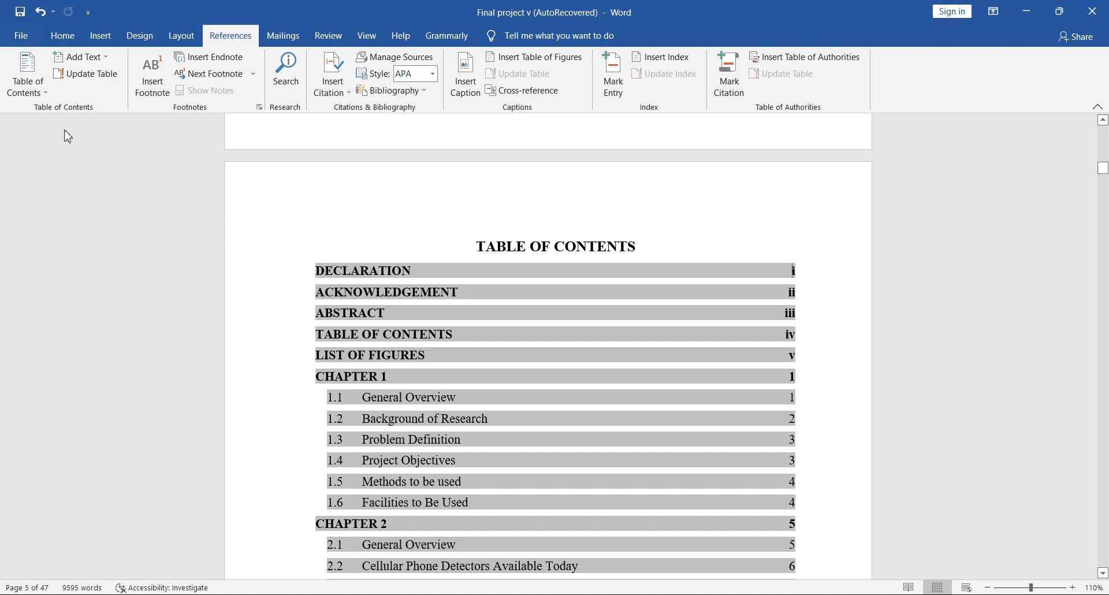
# Reopen the custom table of contents settings and set the TOC 1 style's line spacing to 1.5 lines
pyautogui.click(28, 88)
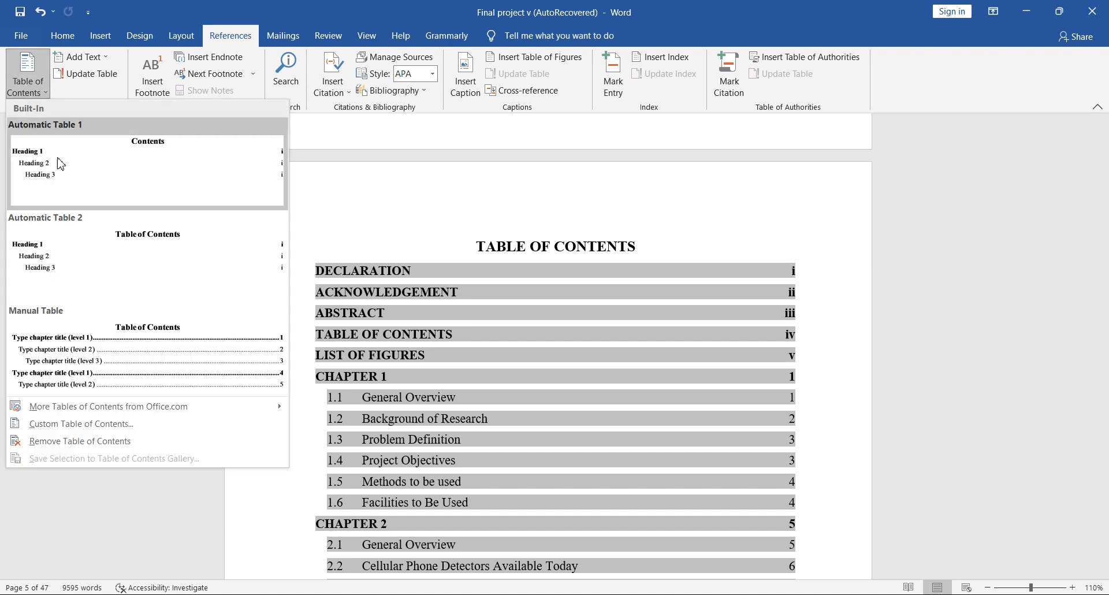
pyautogui.click(53, 425)
pyautogui.click(732, 415)
pyautogui.click(460, 226)
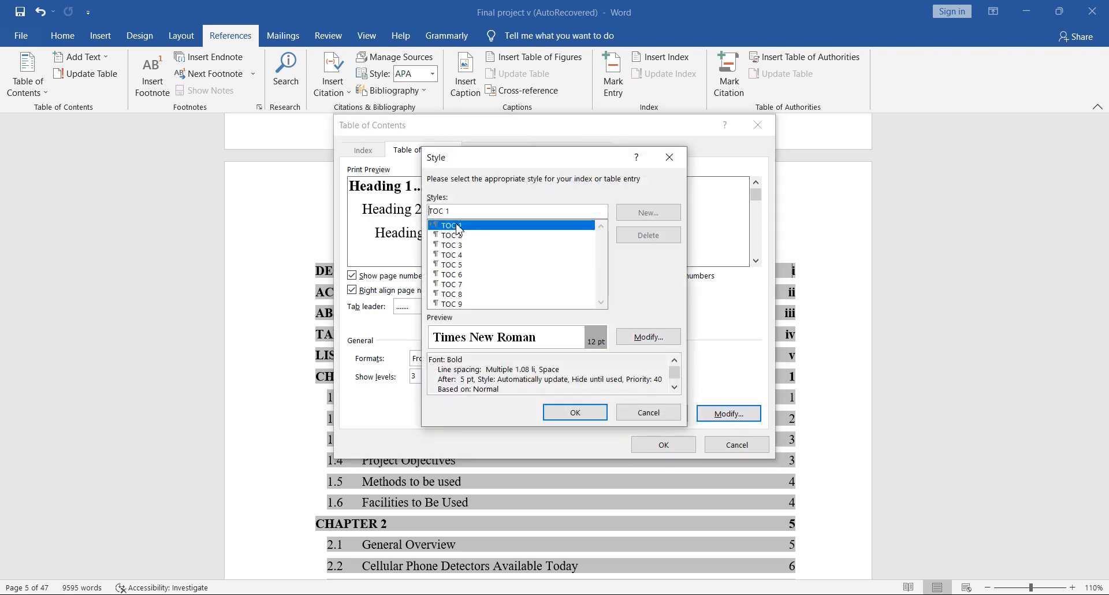
pyautogui.click(649, 336)
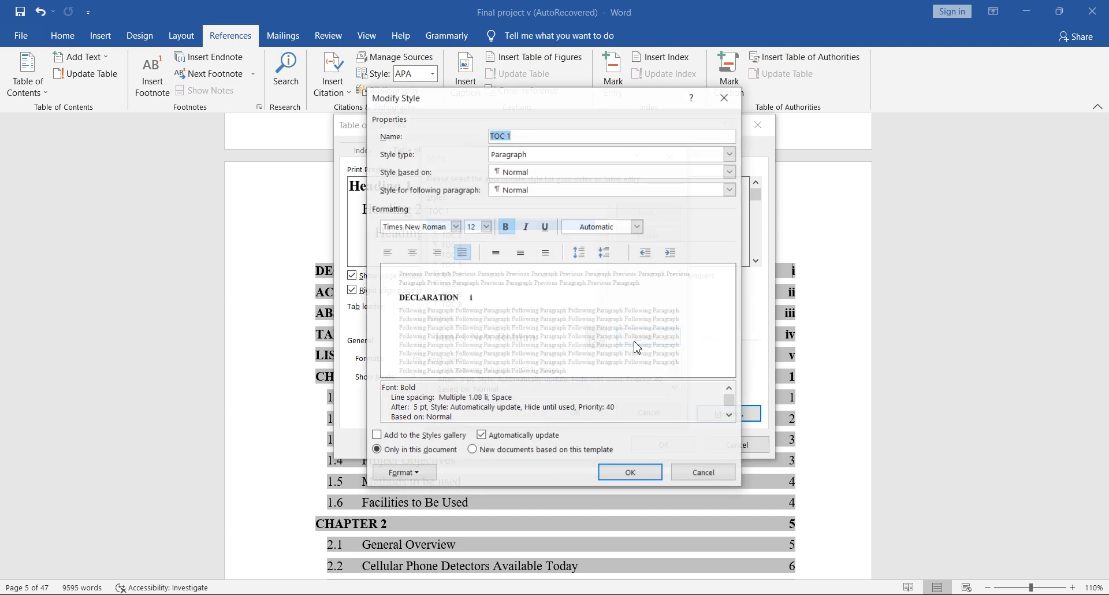
pyautogui.click(414, 473)
pyautogui.click(417, 340)
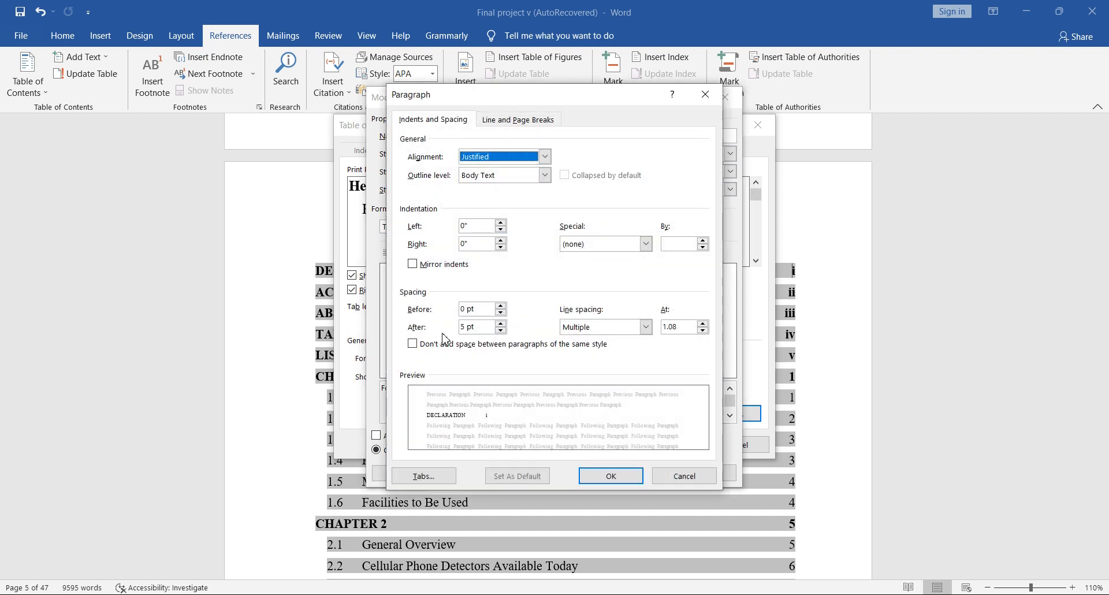
pyautogui.click(597, 327)
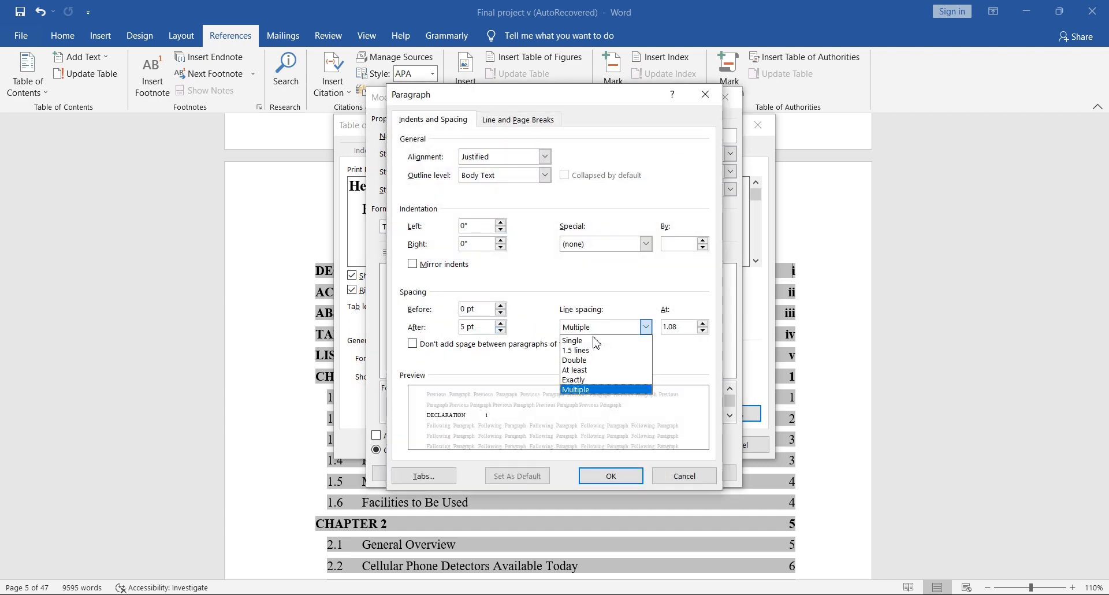
pyautogui.click(585, 351)
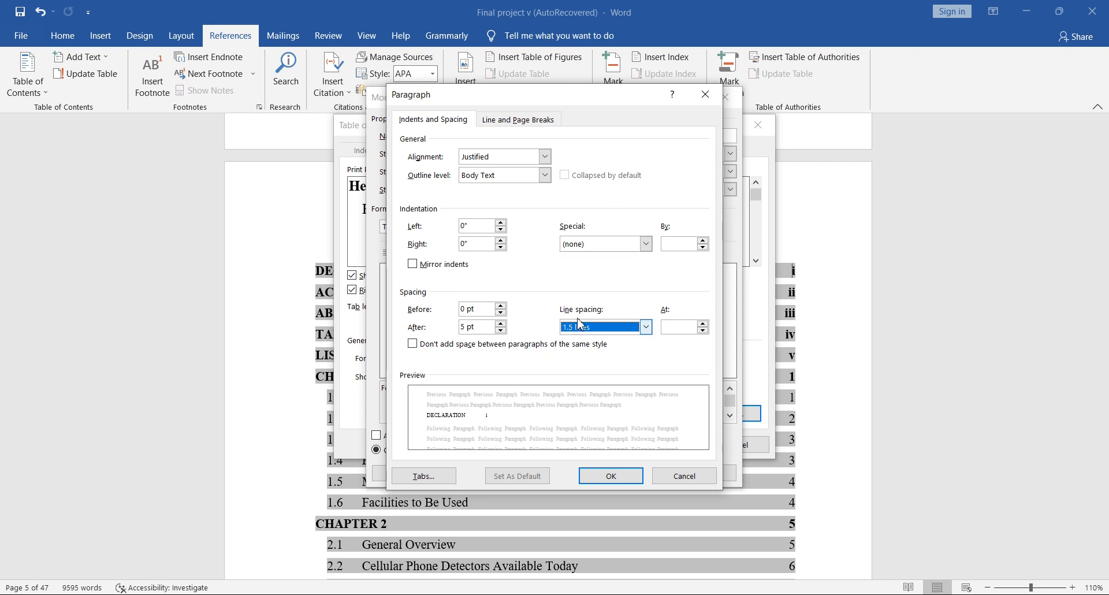
# Add a left-aligned tab stop at 5.9" with no leader to the TOC 1 style
pyautogui.click(449, 475)
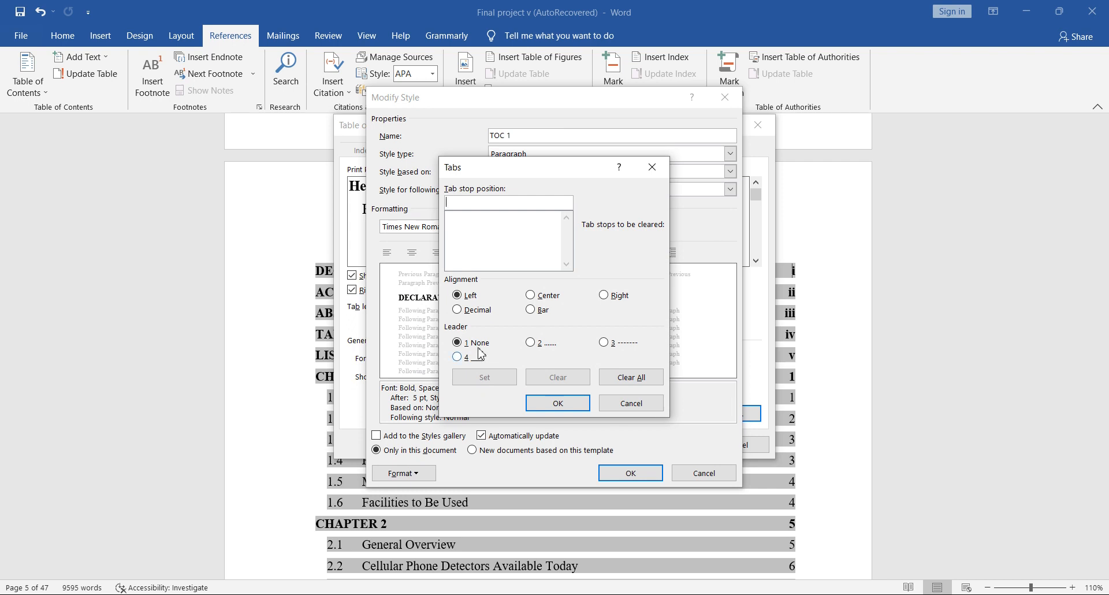
pyautogui.doubleClick(467, 297)
pyautogui.click(412, 473)
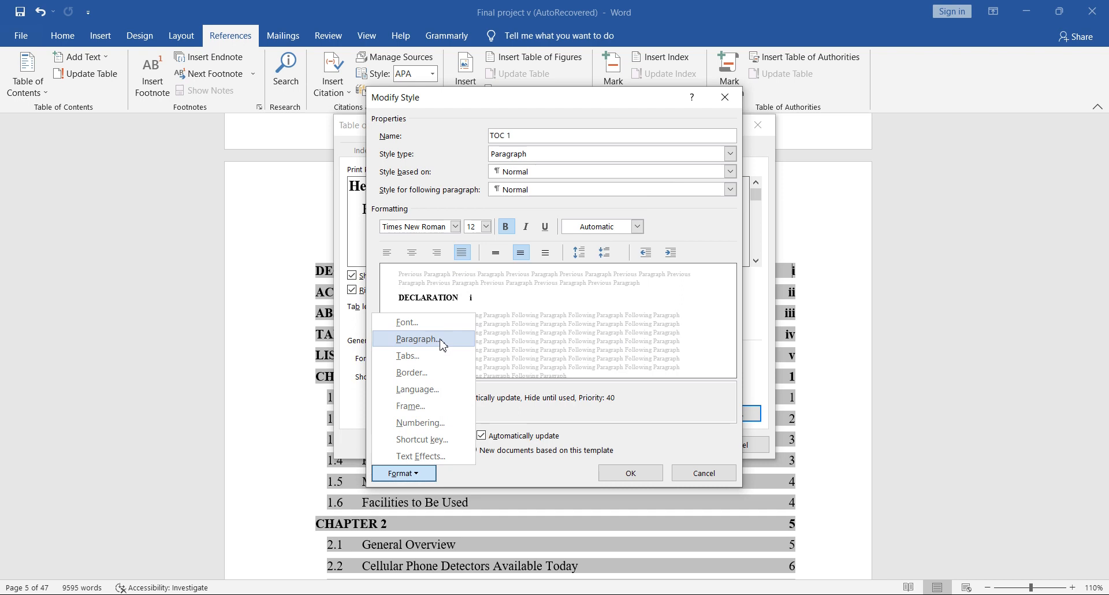
pyautogui.click(425, 358)
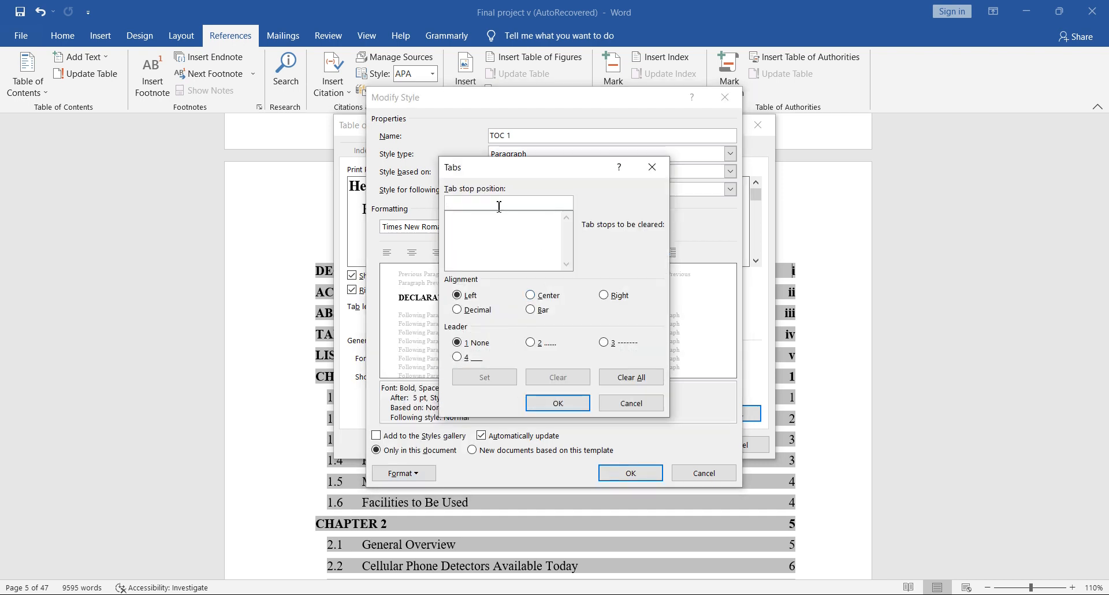
pyautogui.write('5.9')
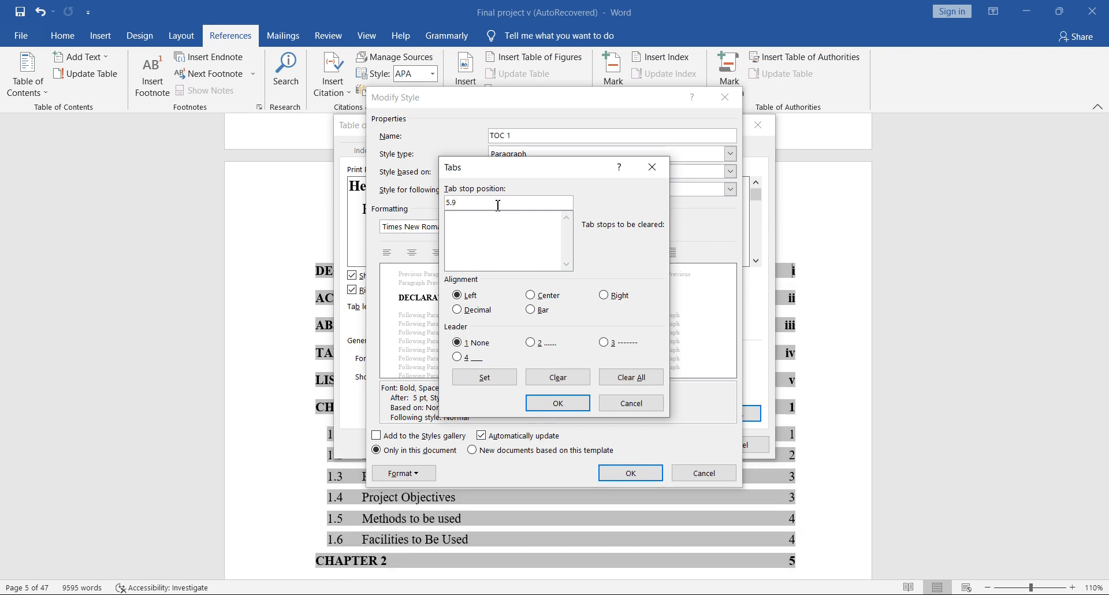
pyautogui.click(492, 378)
pyautogui.click(556, 403)
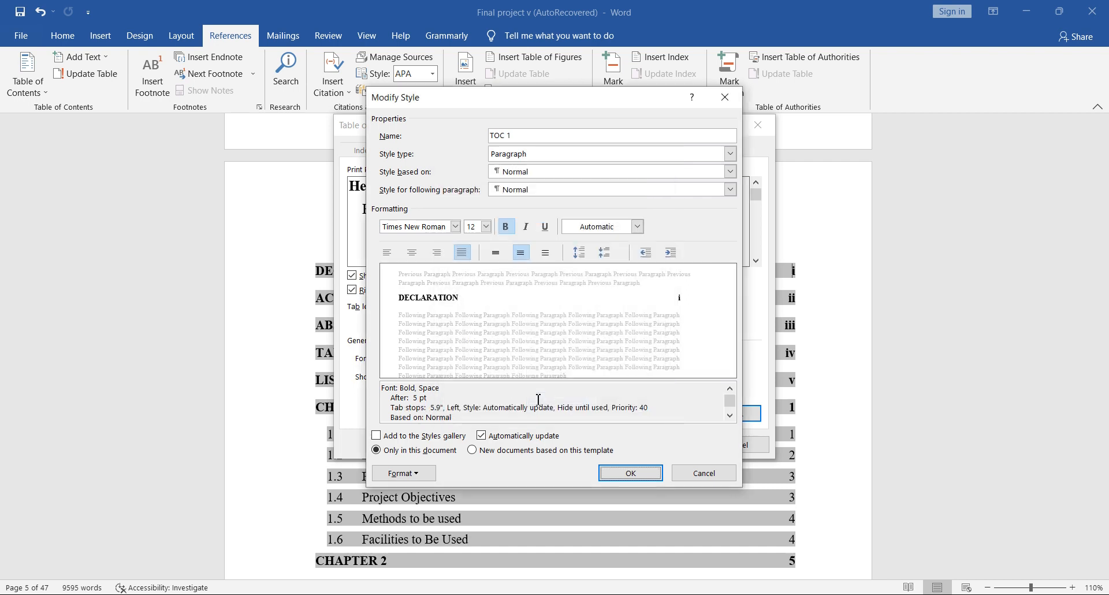
# Apply the TOC 1 style changes and replace the existing table of contents with the reformatted one
pyautogui.click(631, 473)
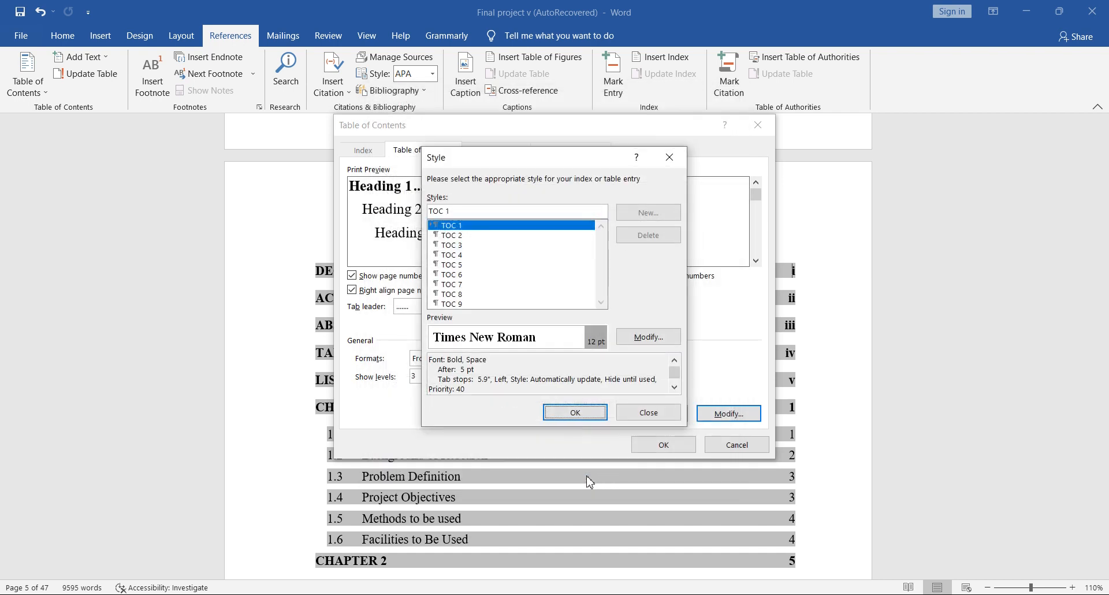
pyautogui.click(563, 412)
pyautogui.click(652, 444)
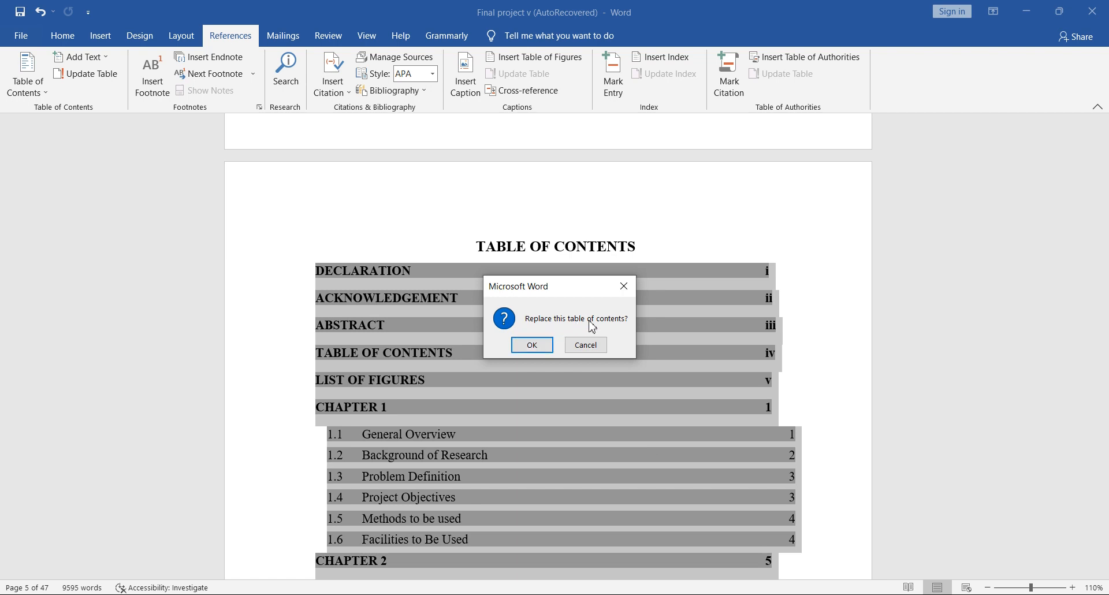
pyautogui.click(532, 346)
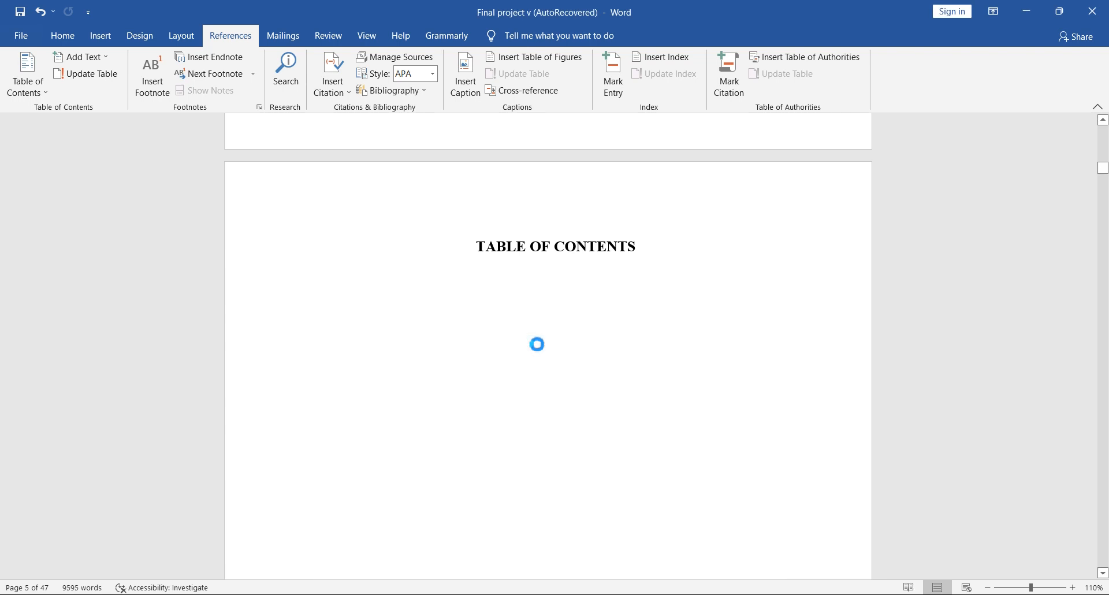
pyautogui.scroll(4, 537, 344)
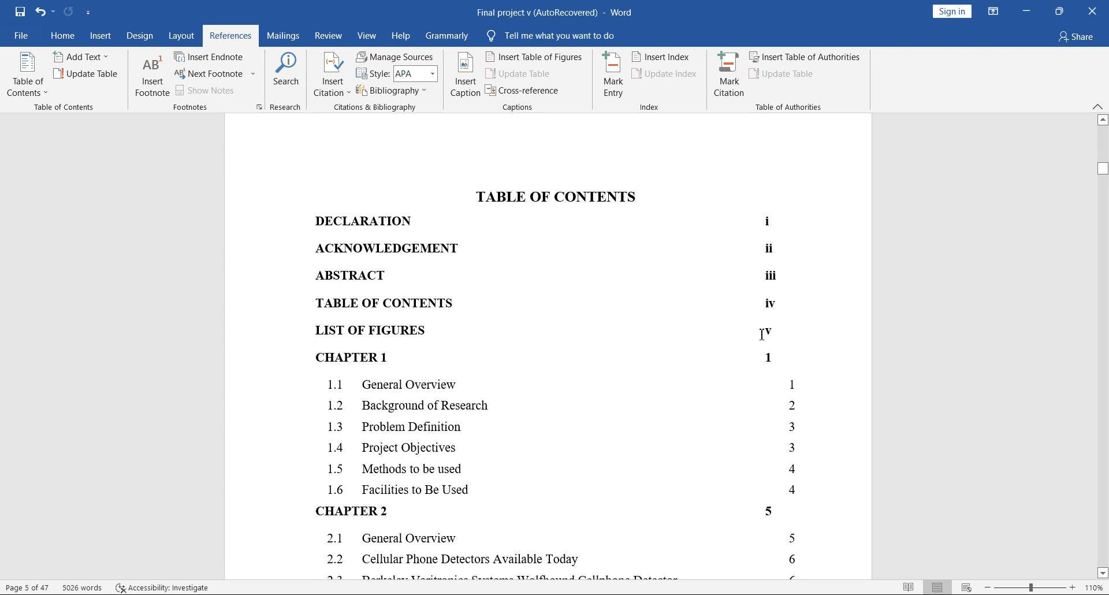
pyautogui.scroll(-4, 765, 362)
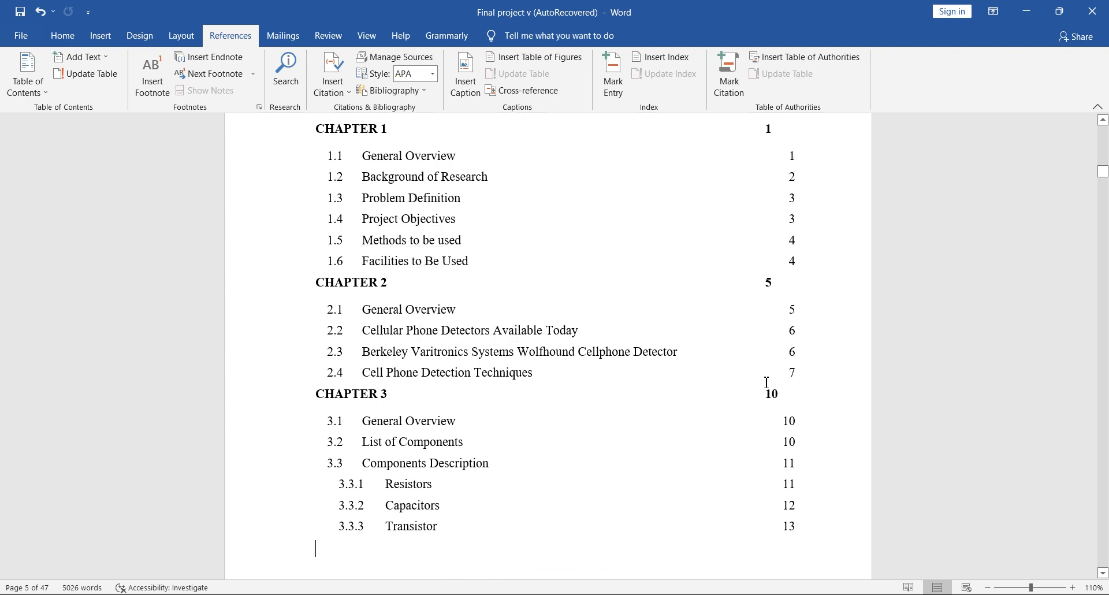
pyautogui.scroll(5, 670, 230)
pyautogui.scroll(-2, 659, 267)
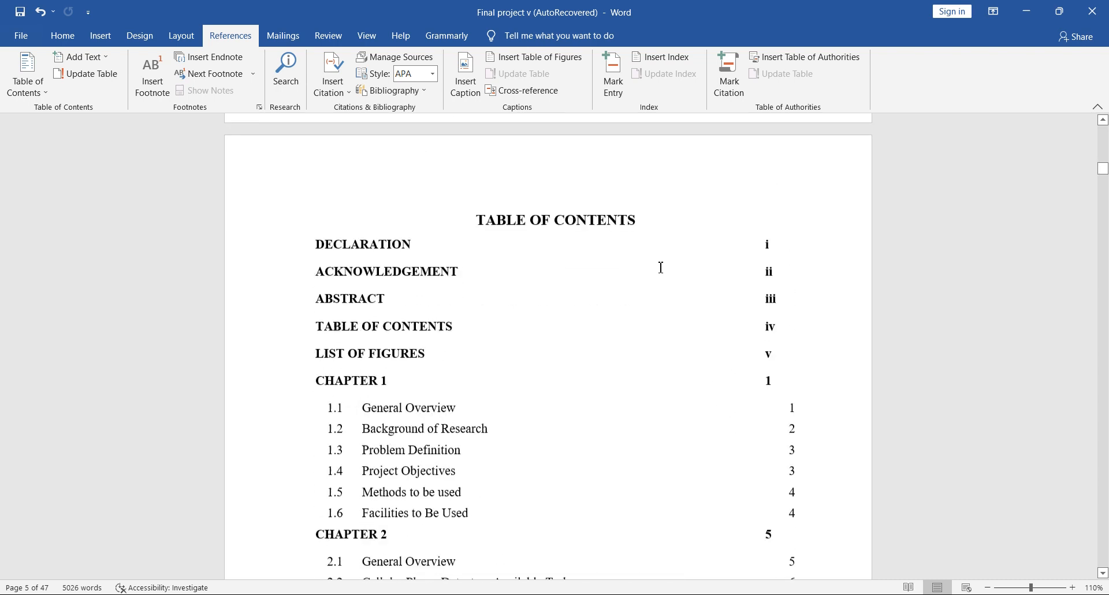
# Reopen the custom table of contents settings and open the TOC 2 style for modification
pyautogui.click(34, 97)
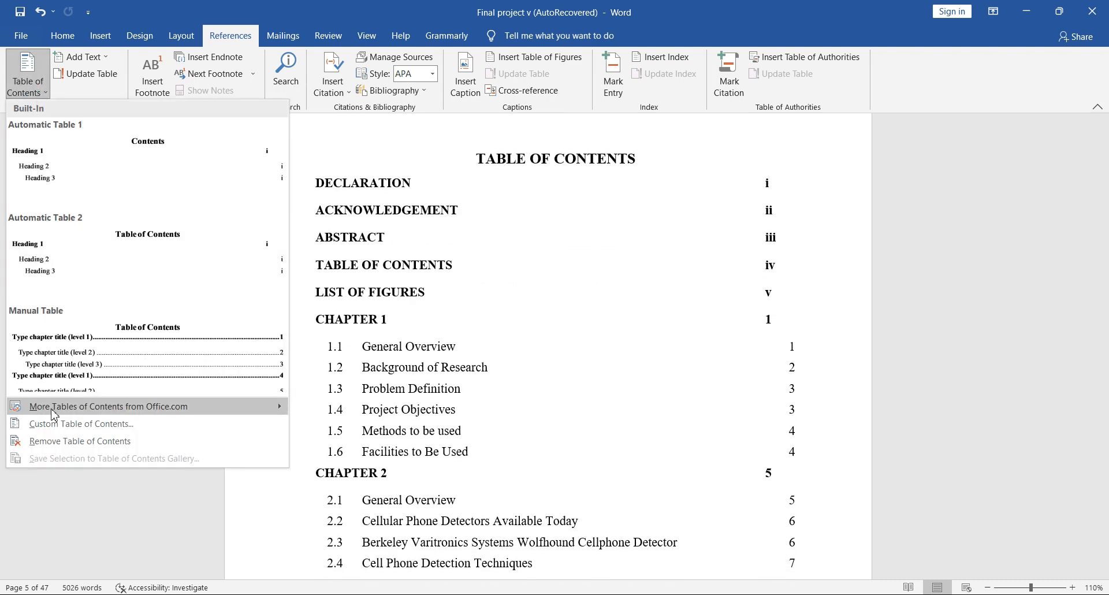
pyautogui.click(51, 431)
pyautogui.click(726, 413)
pyautogui.click(474, 235)
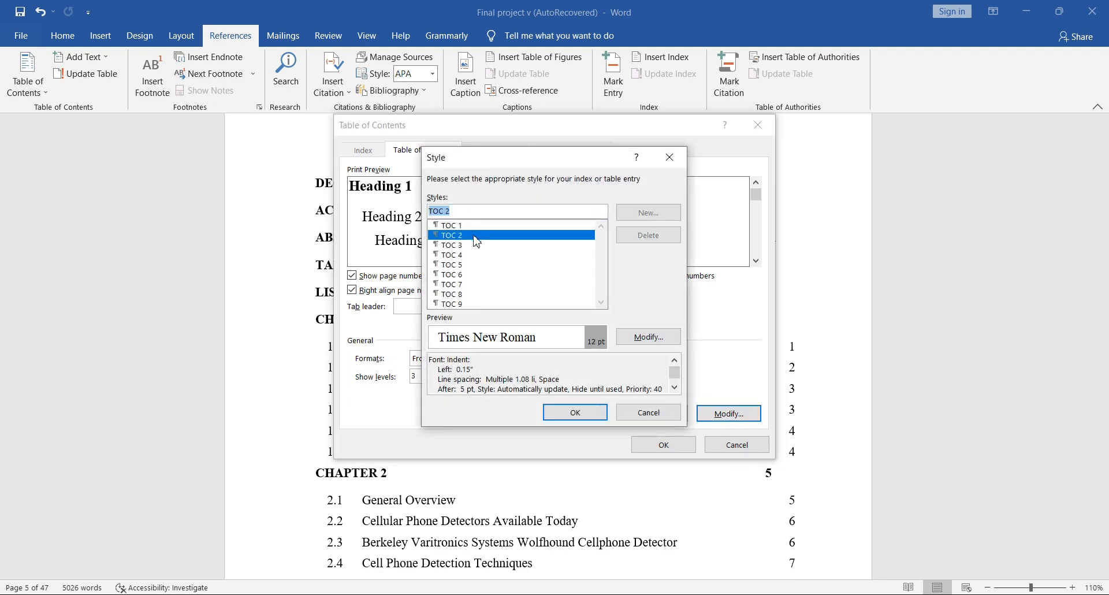
pyautogui.click(629, 338)
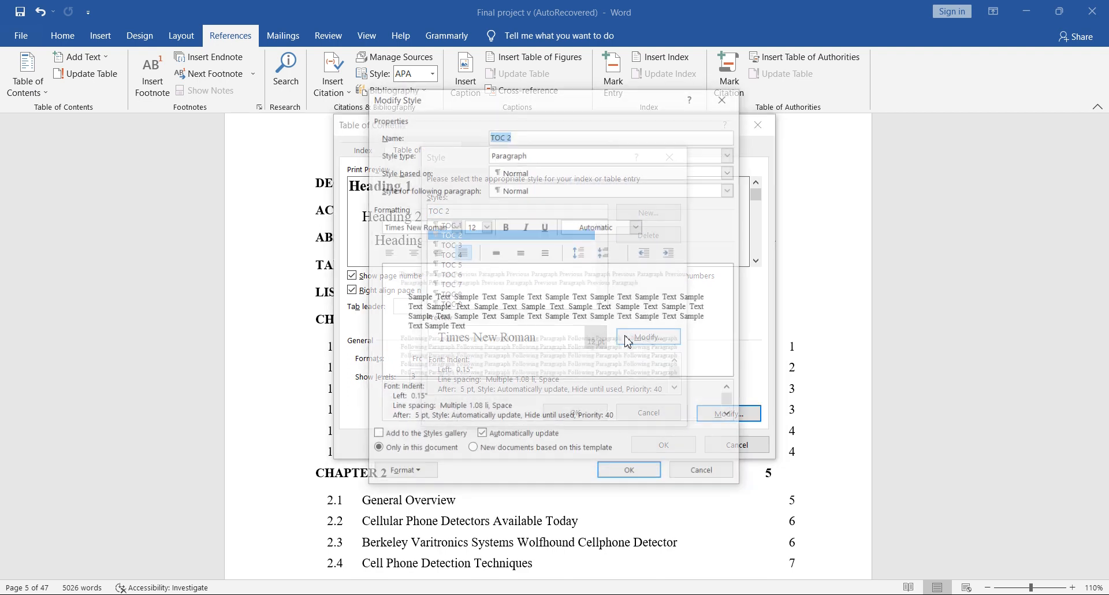
pyautogui.click(505, 226)
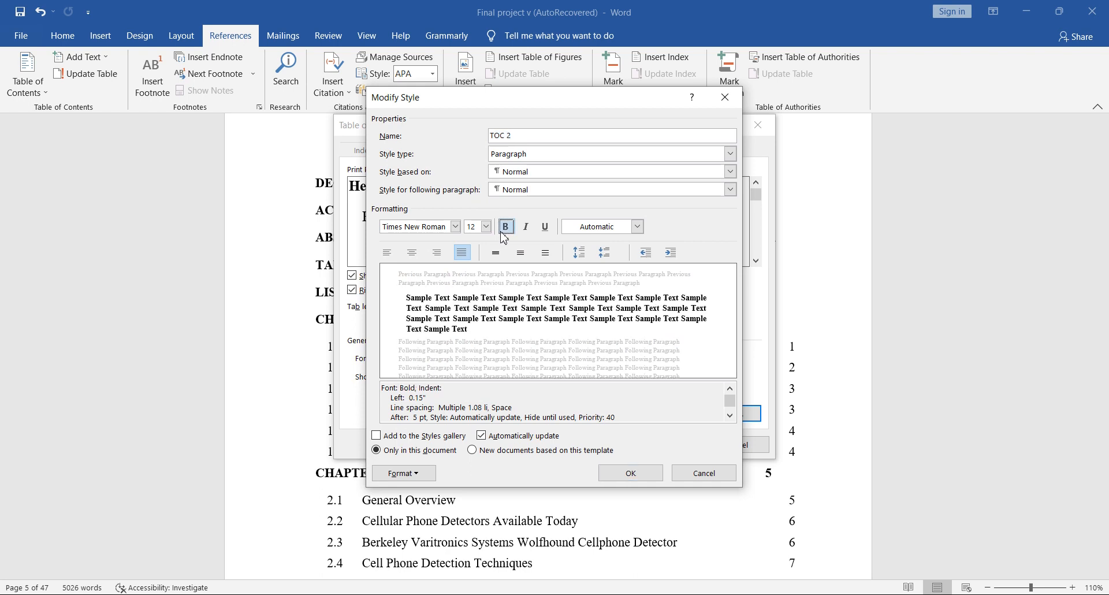
pyautogui.click(503, 233)
pyautogui.click(526, 228)
pyautogui.click(525, 228)
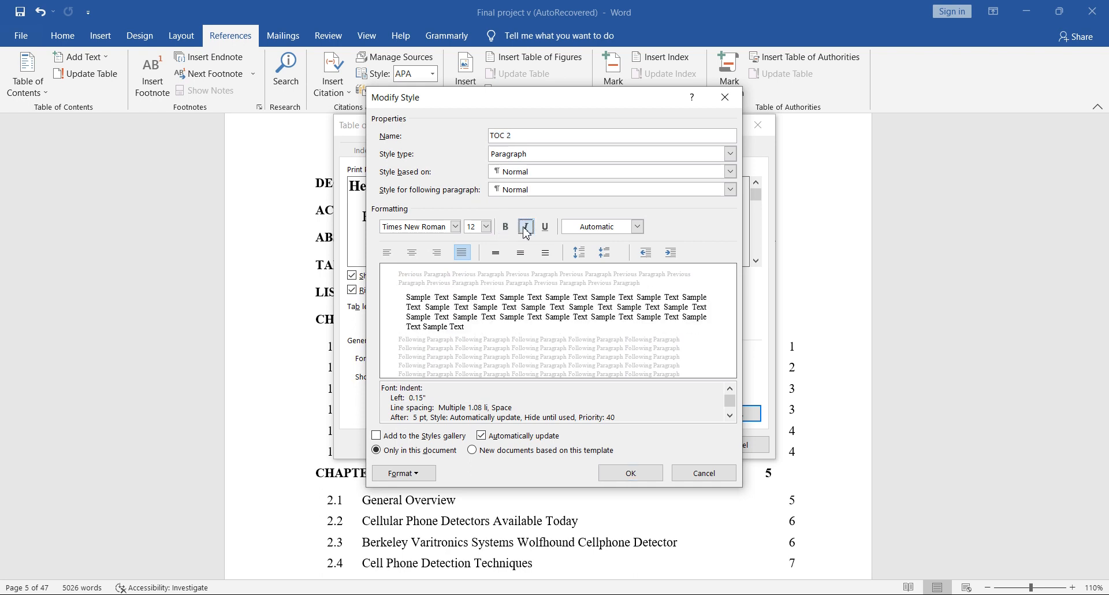
# Add a left-aligned tab stop at 5.9" with no leader to the TOC 2 style
pyautogui.click(436, 473)
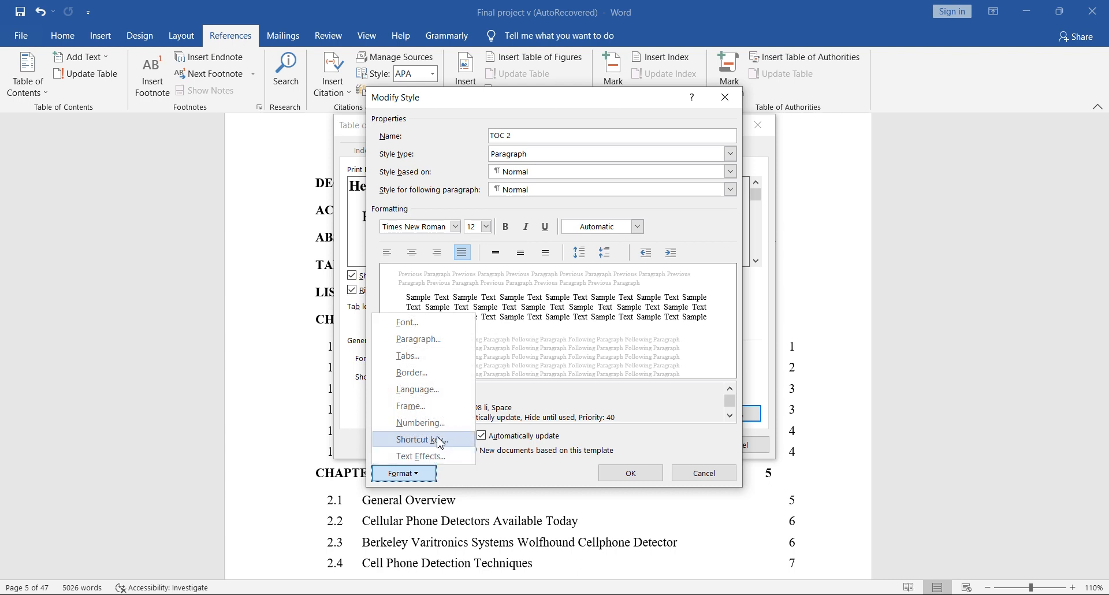
pyautogui.click(428, 356)
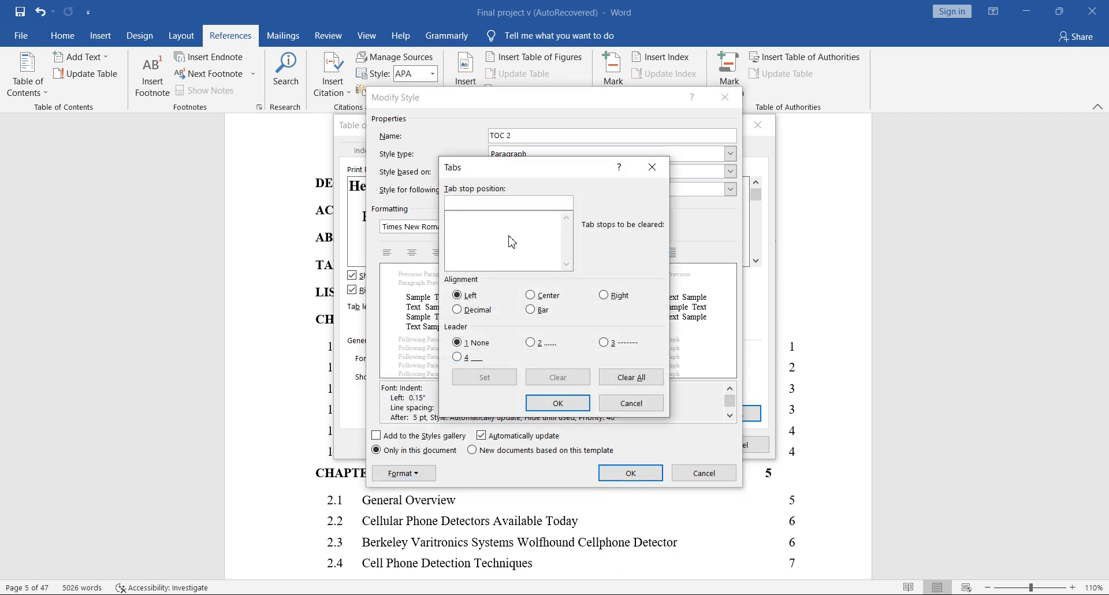
pyautogui.write('5.9')
pyautogui.click(484, 377)
pyautogui.click(569, 403)
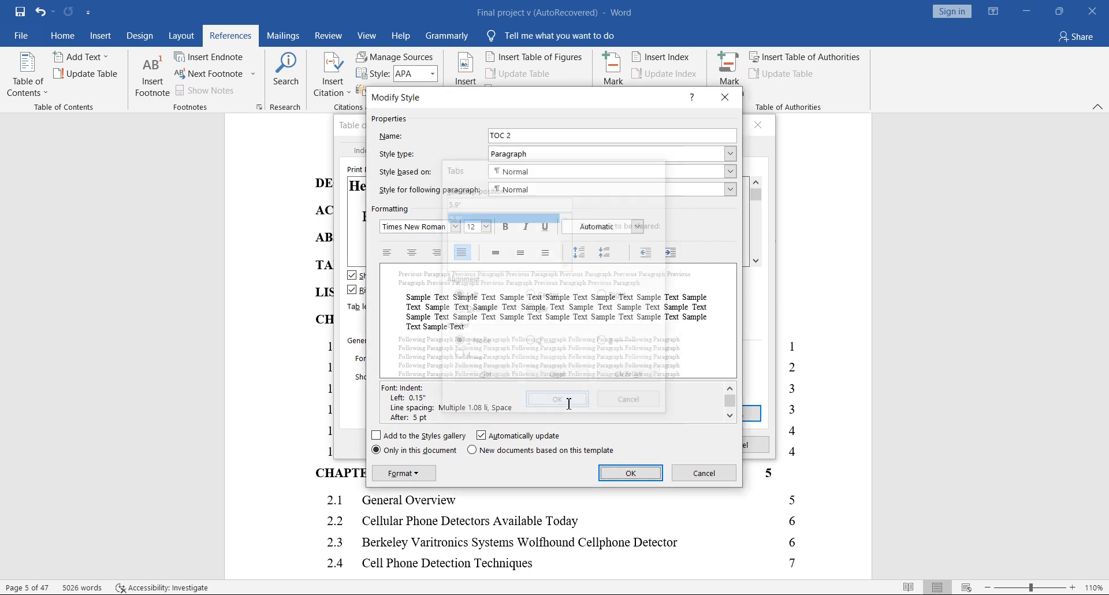
pyautogui.click(630, 476)
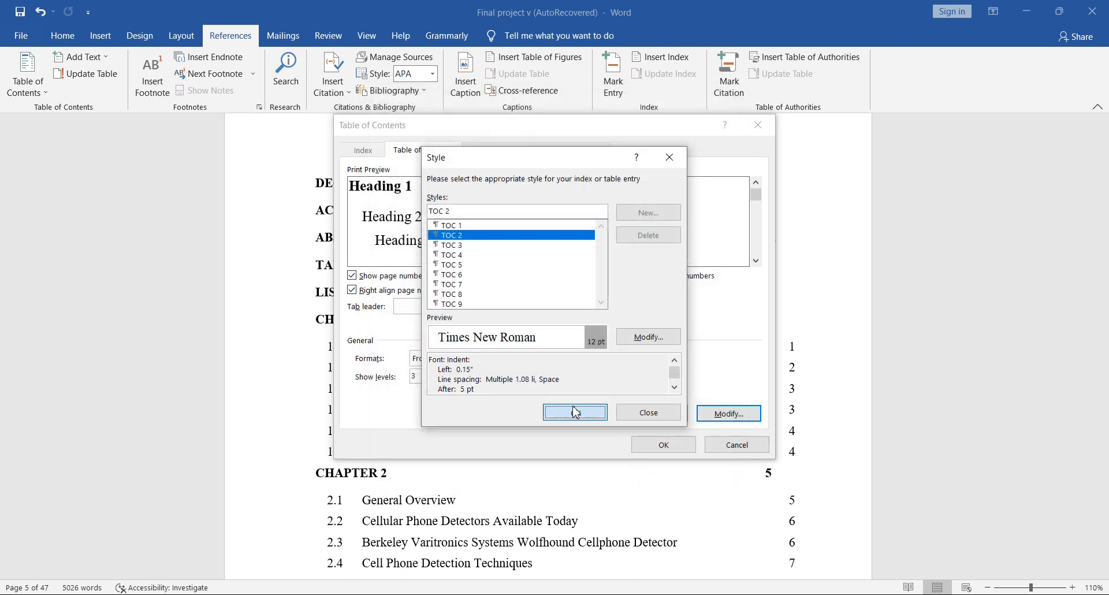
# Replace the existing table of contents using the modified TOC 2 style and check the page-number alignment of all levels
pyautogui.click(575, 412)
pyautogui.click(663, 446)
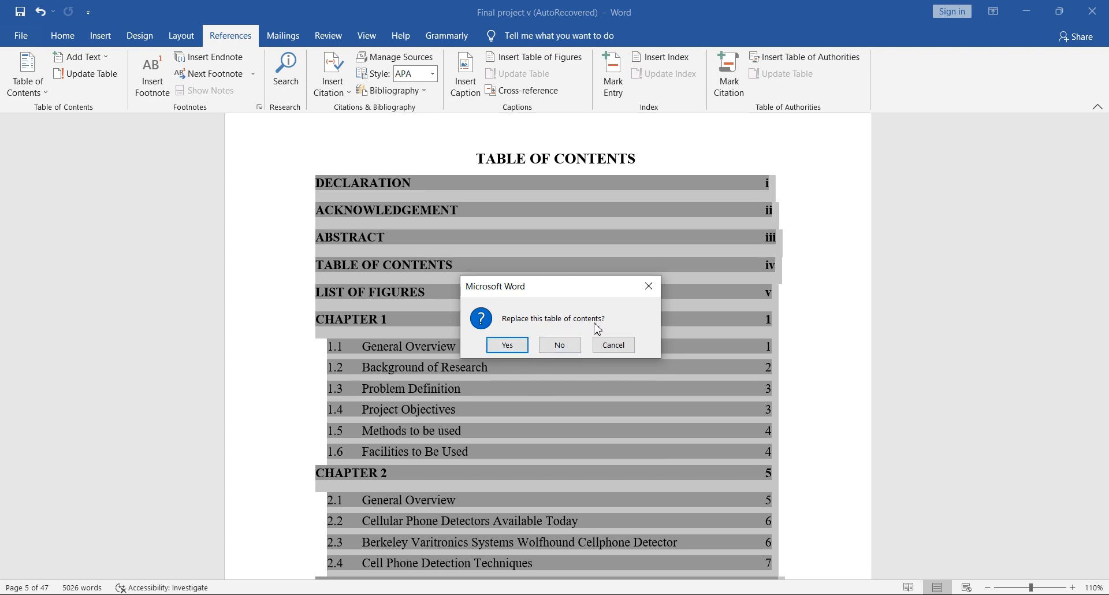
pyautogui.click(508, 345)
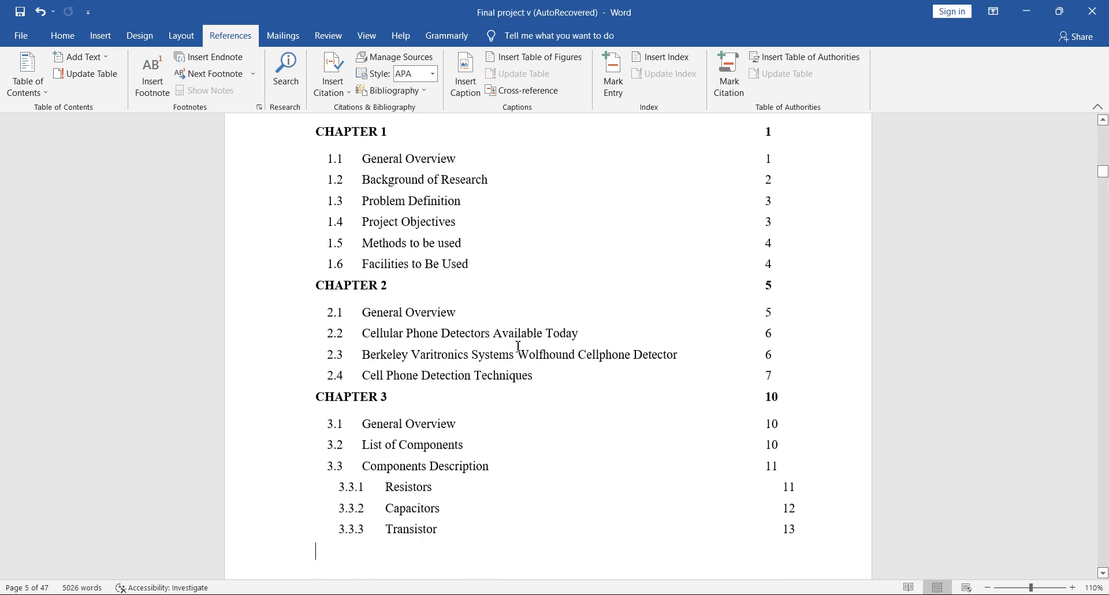
pyautogui.scroll(2, 517, 346)
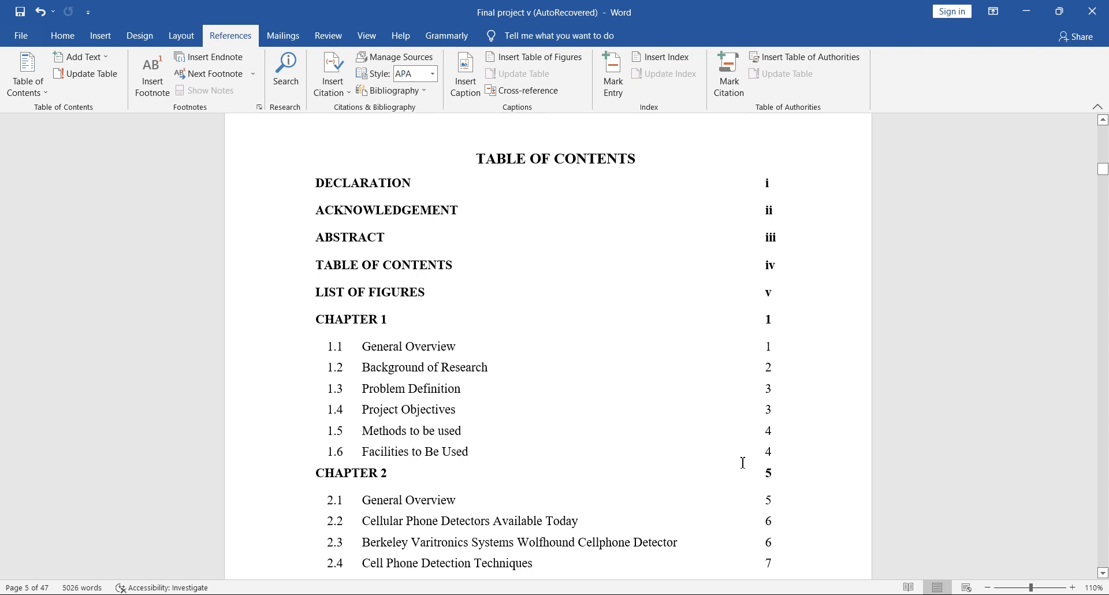
pyautogui.scroll(-5, 743, 462)
pyautogui.moveTo(799, 495); pyautogui.dragTo(792, 451)
pyautogui.click(483, 517)
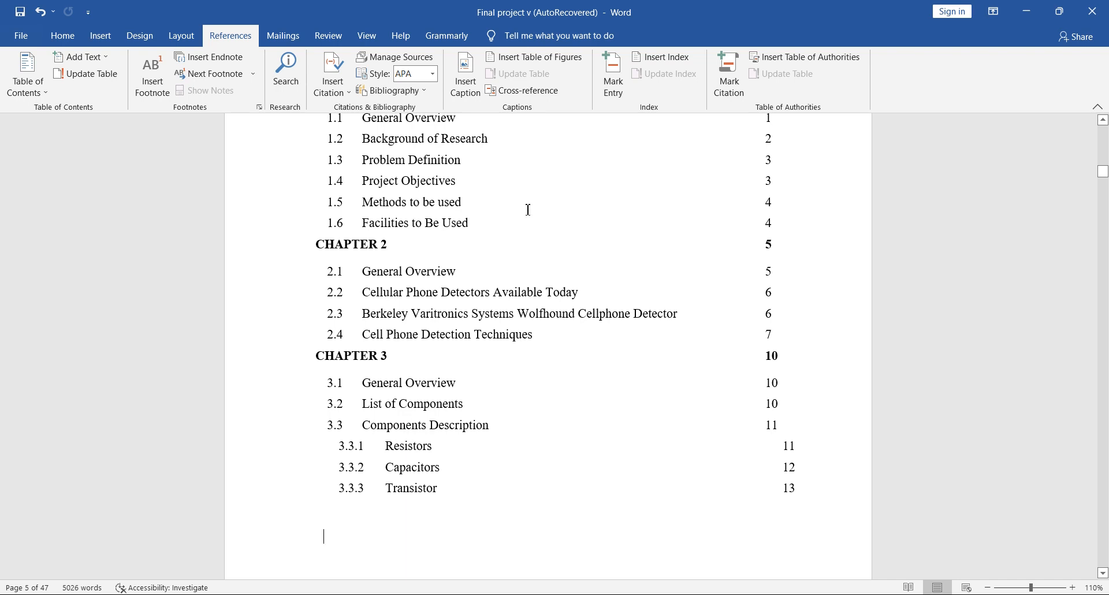
# Reopen the custom table of contents settings and give the TOC 3 style a left-aligned tab stop at 5.9" with no leader
pyautogui.click(28, 78)
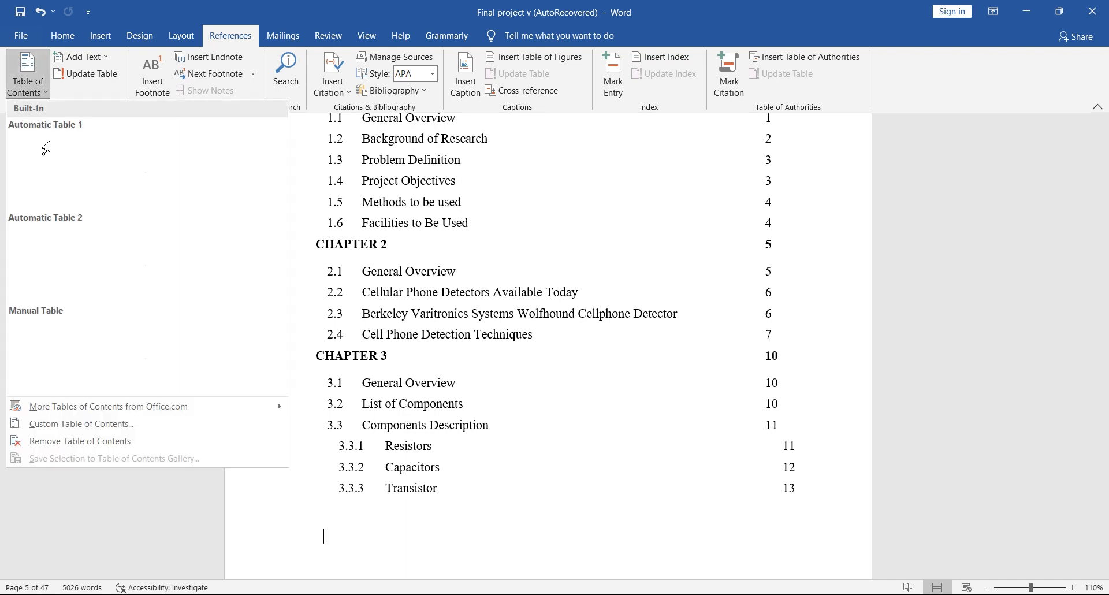
pyautogui.click(55, 425)
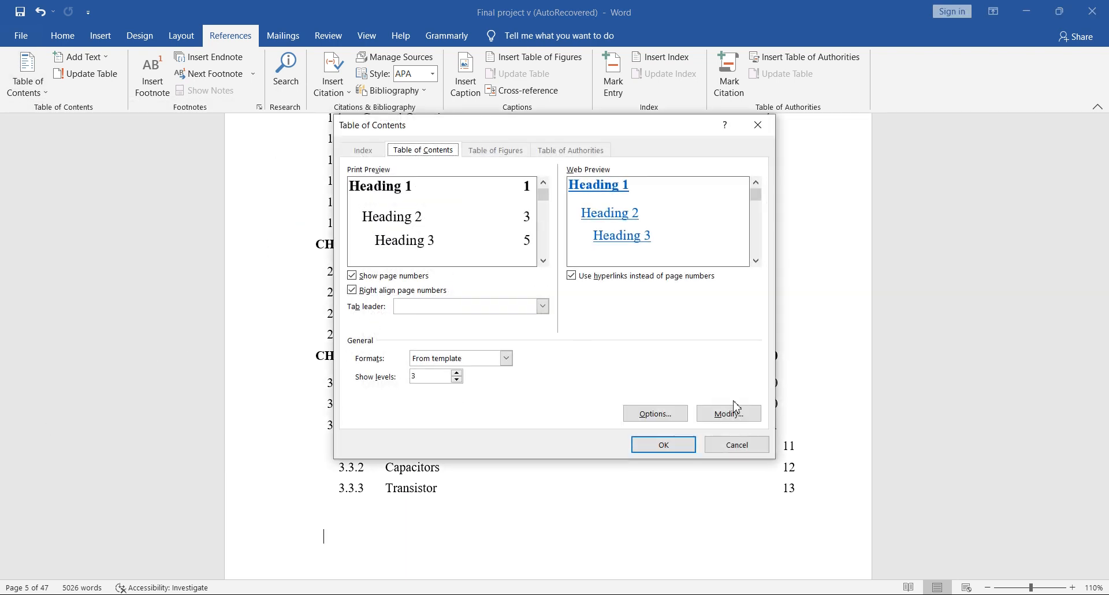
pyautogui.click(721, 420)
pyautogui.click(463, 245)
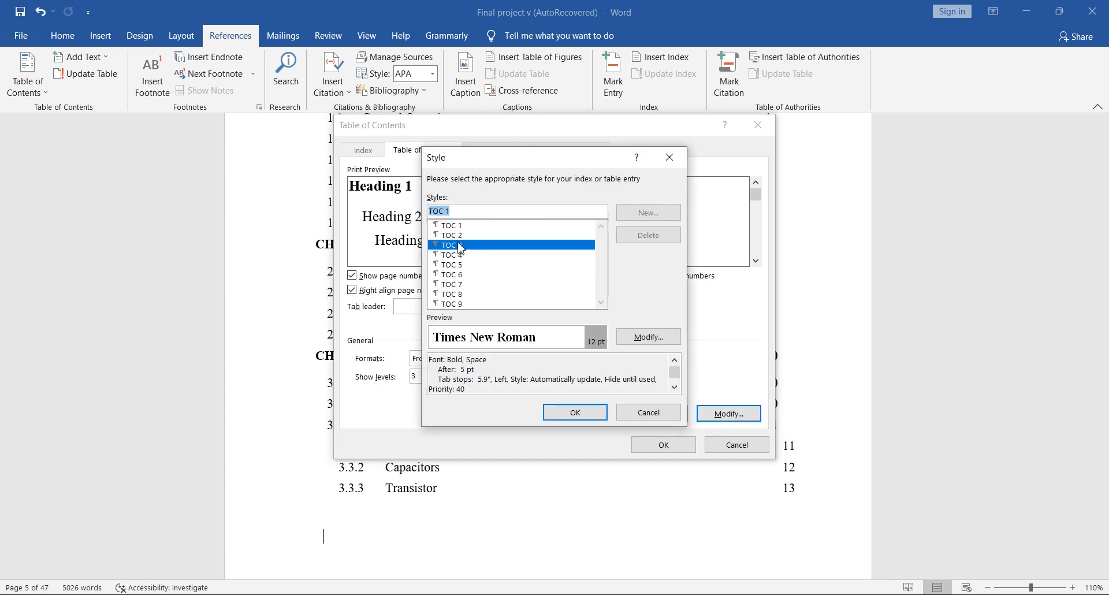
pyautogui.click(635, 340)
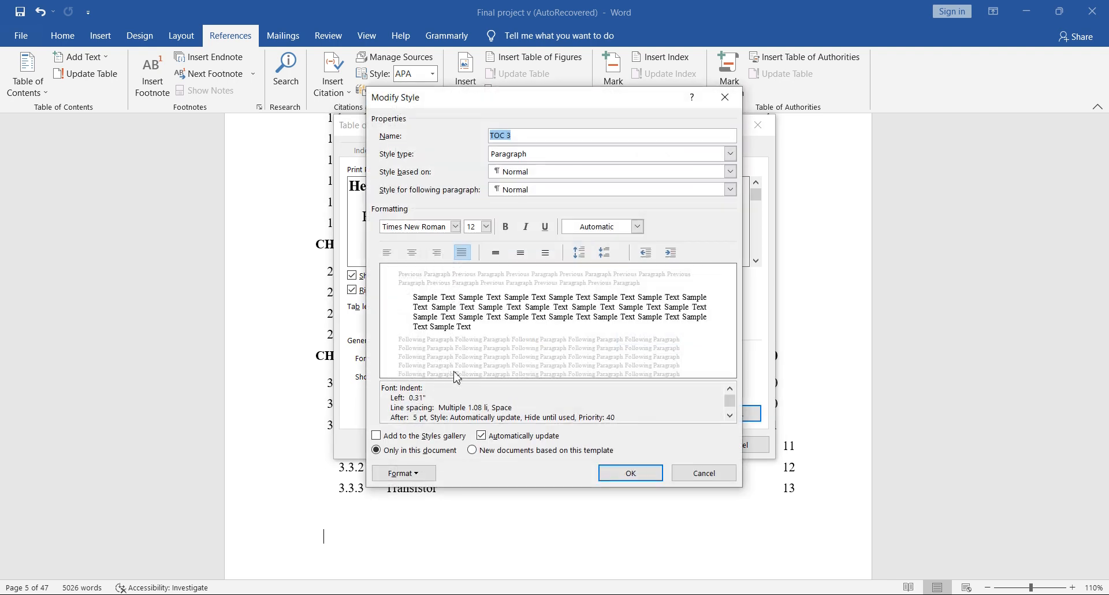
pyautogui.click(404, 474)
pyautogui.click(405, 354)
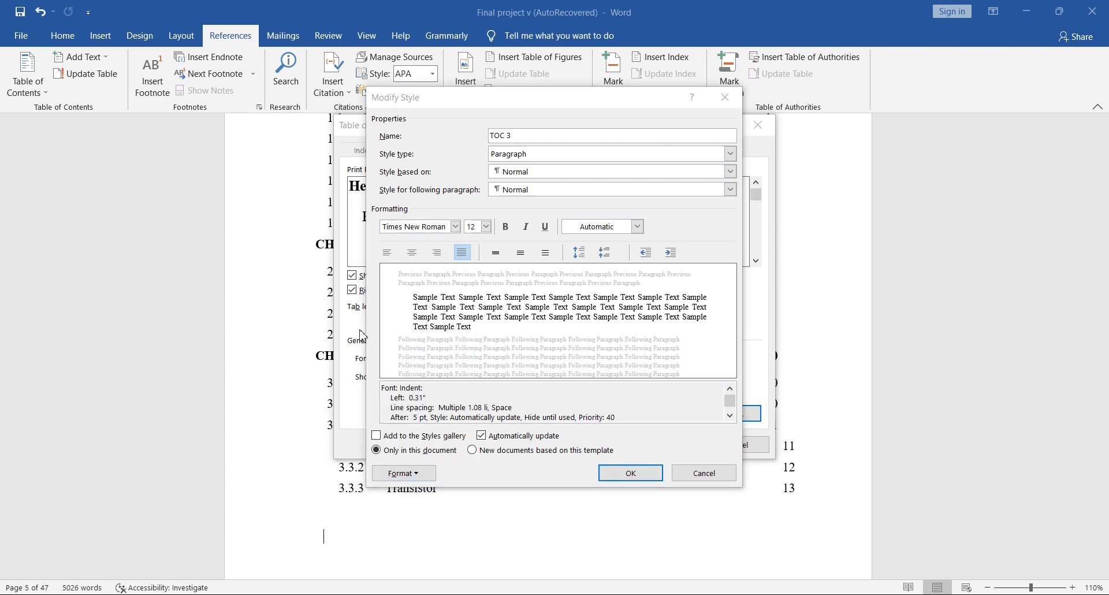
pyautogui.write('5')
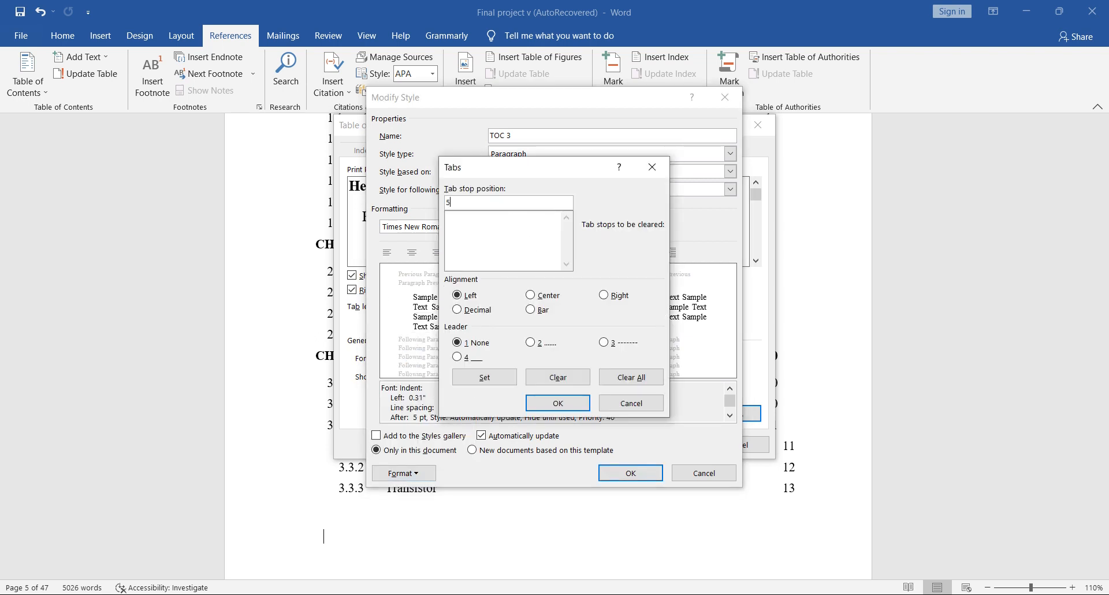
pyautogui.click(488, 377)
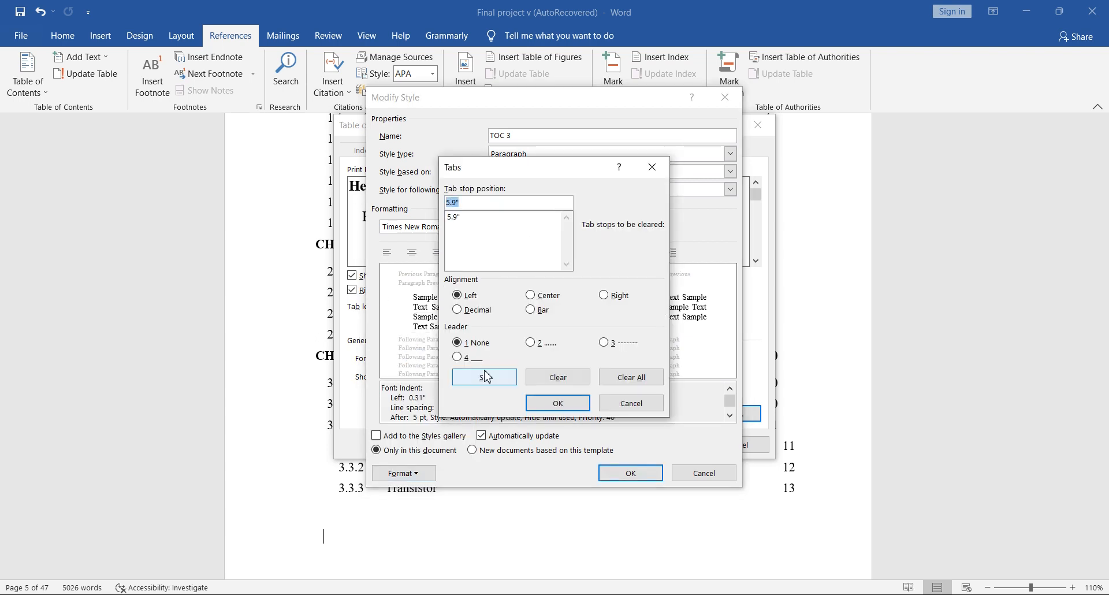
pyautogui.click(547, 403)
pyautogui.click(630, 472)
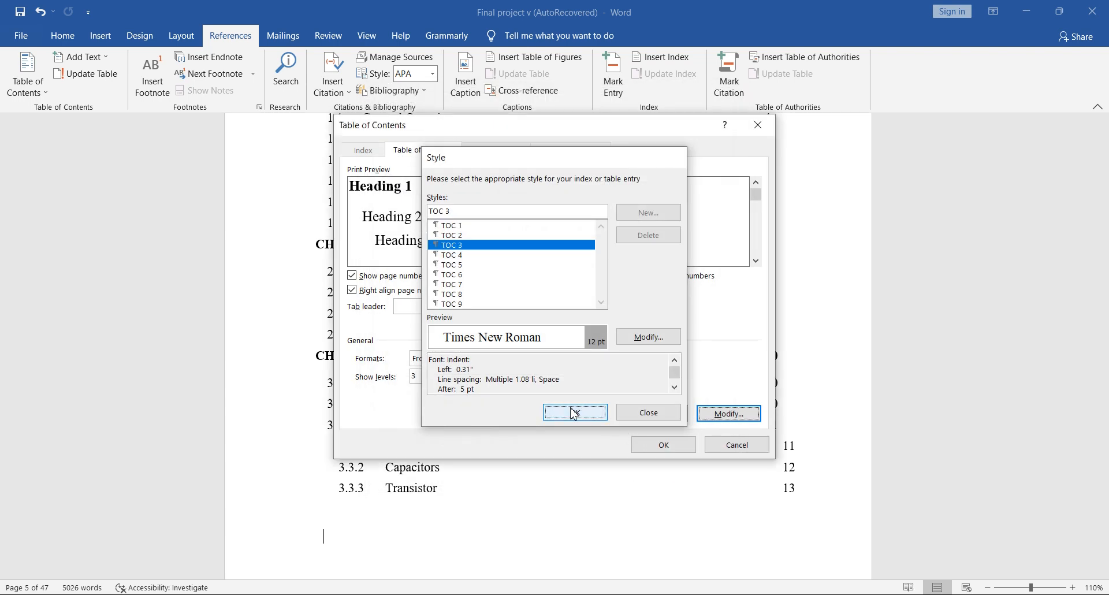
# Replace the existing table of contents using the modified TOC 3 style
pyautogui.click(644, 411)
pyautogui.click(648, 445)
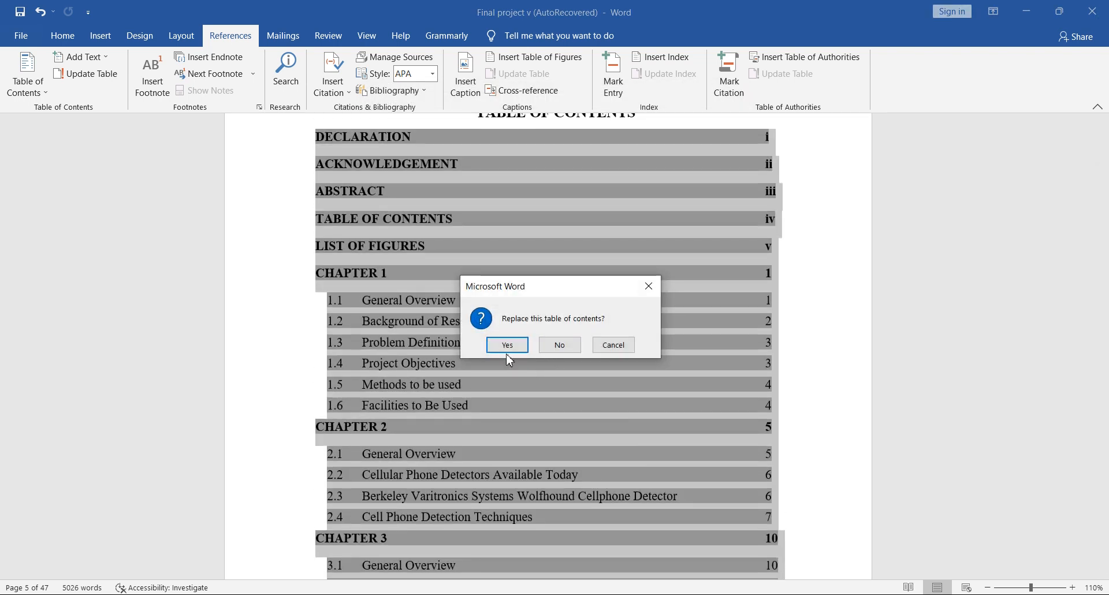
pyautogui.click(508, 346)
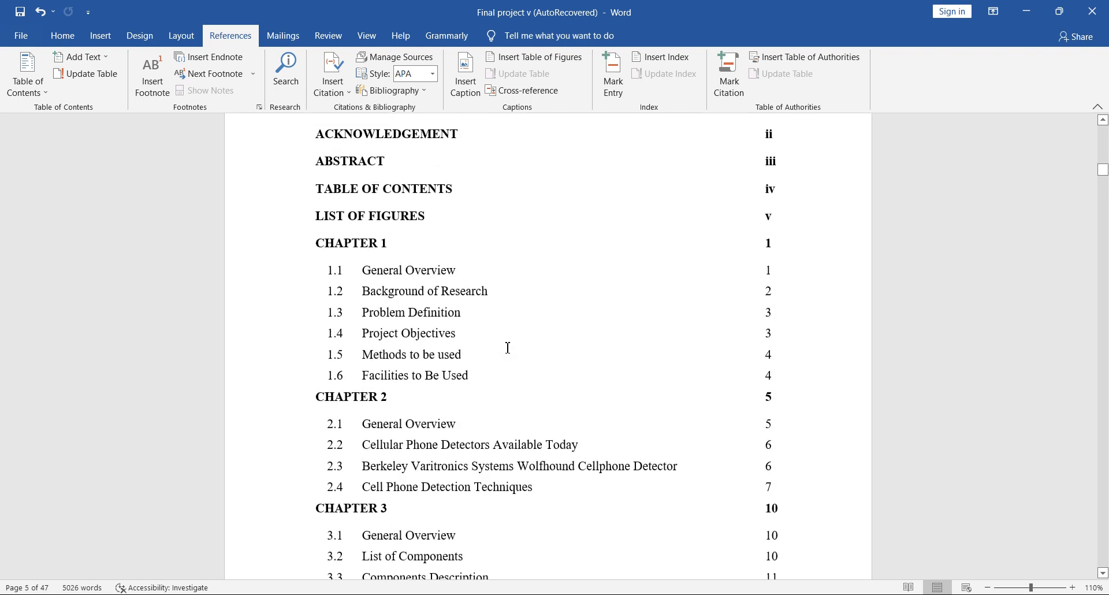
pyautogui.scroll(4, 508, 347)
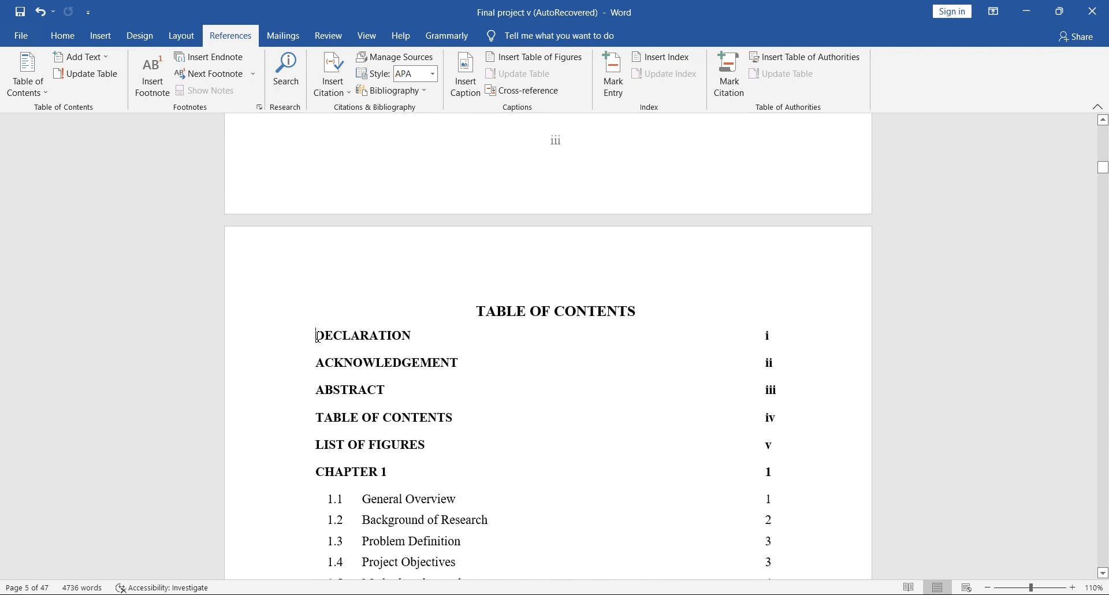
# Insert a line between the TABLE OF CONTENTS heading and DECLARATION with the column labels "Title" and "Page", and select that line
pyautogui.click(468, 330)
pyautogui.press('Return')
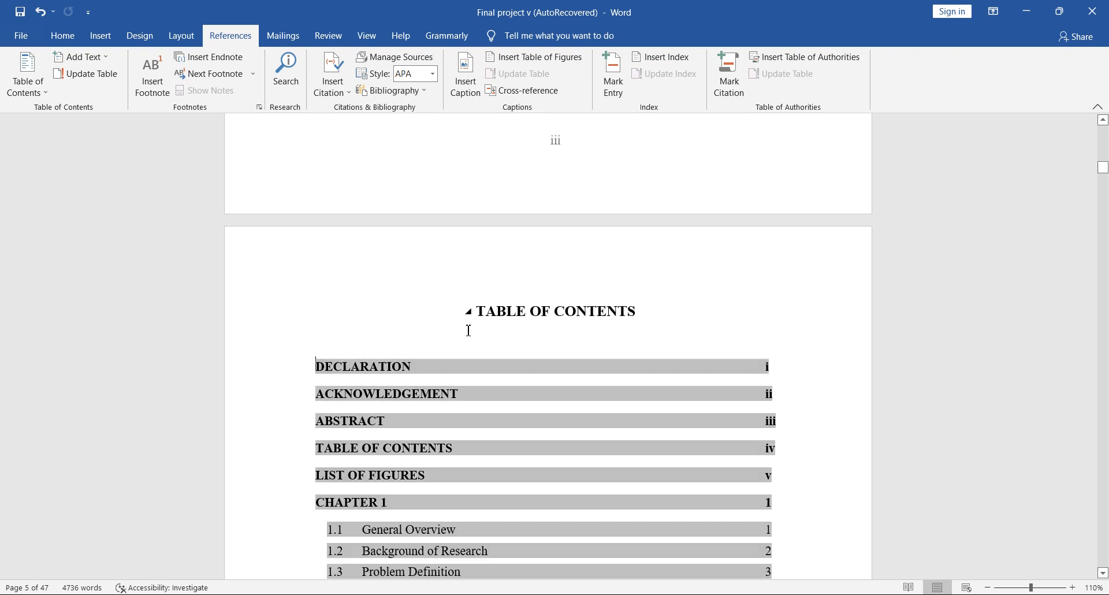
pyautogui.click(393, 354)
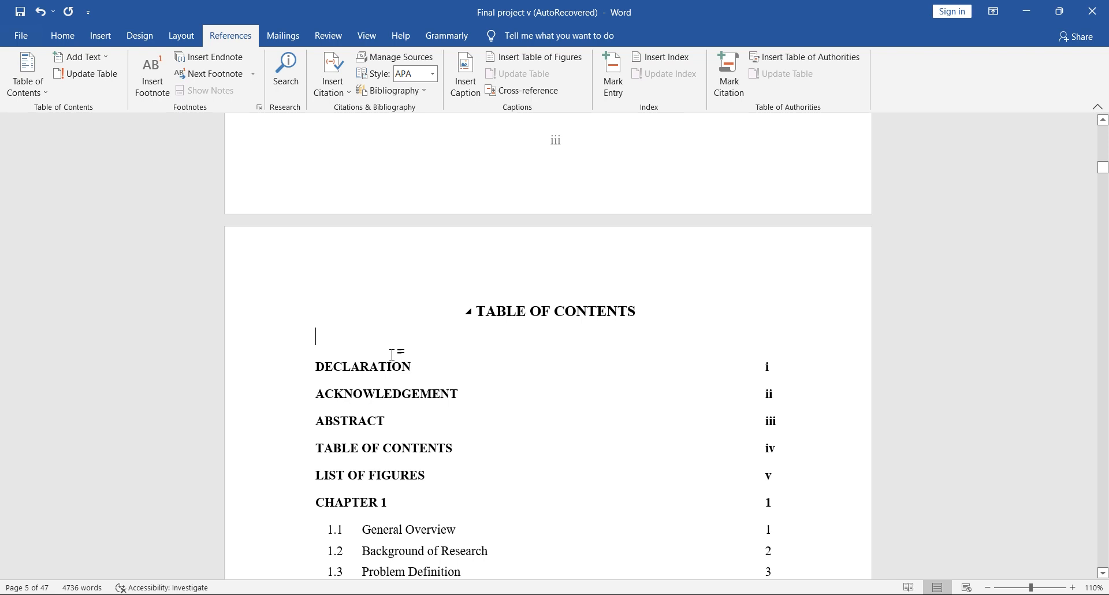
pyautogui.write('K')
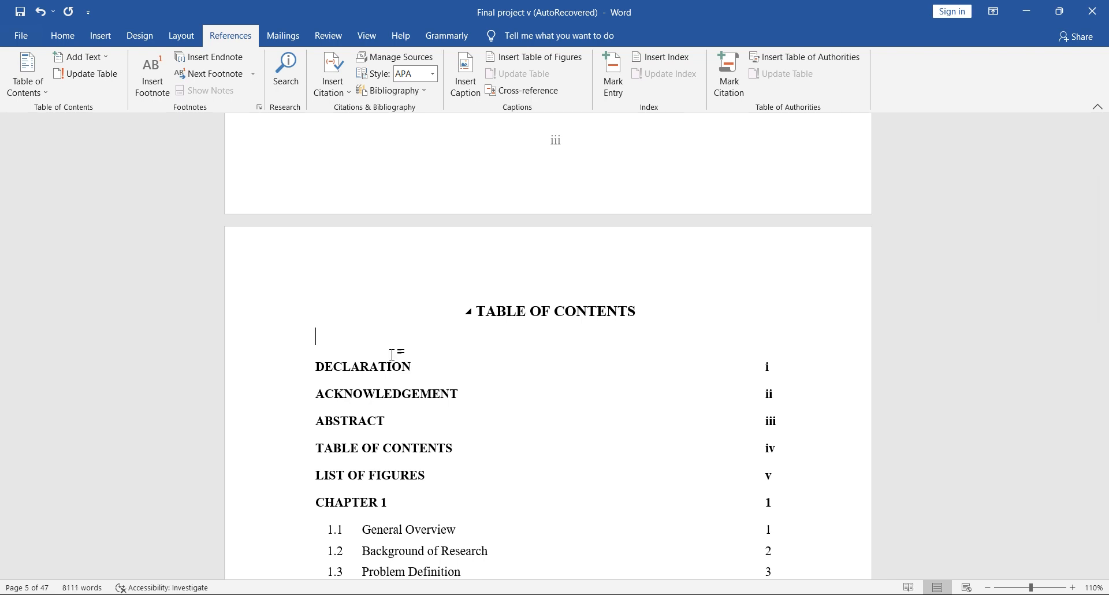
pyautogui.write('Title')
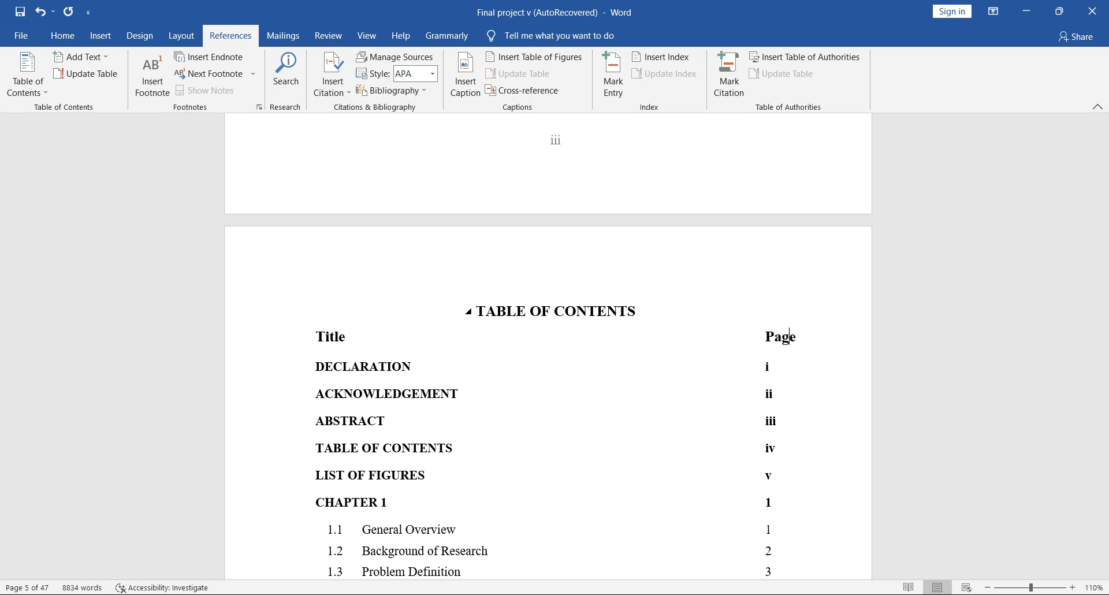
pyautogui.press('BackSpace')
pyautogui.click(296, 348)
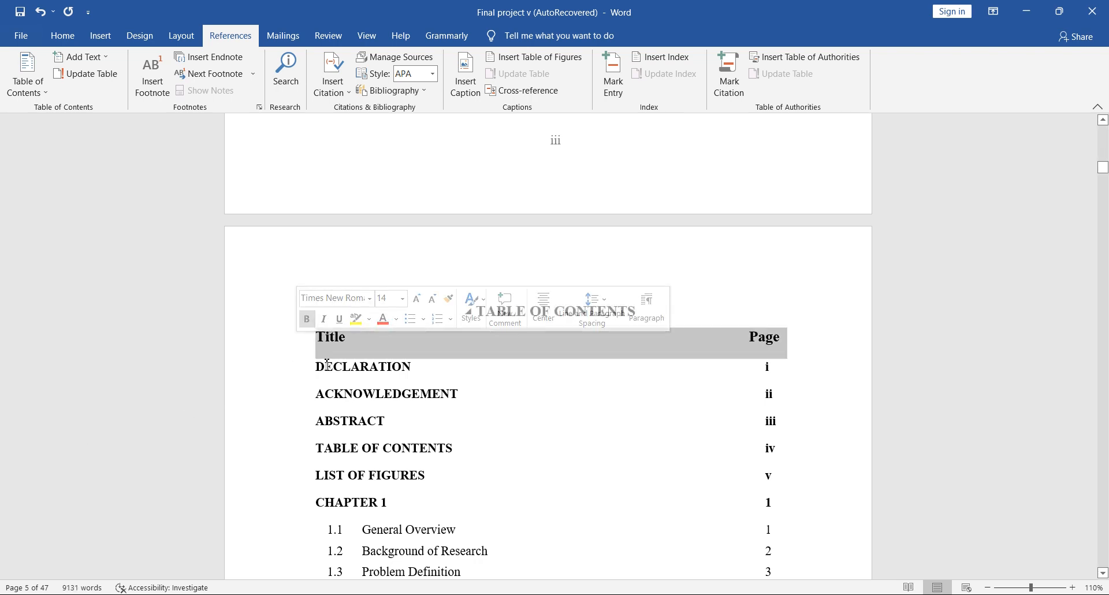
# Set the font size of the "Title" and "Page" label line above the table of contents to 12
pyautogui.click(402, 298)
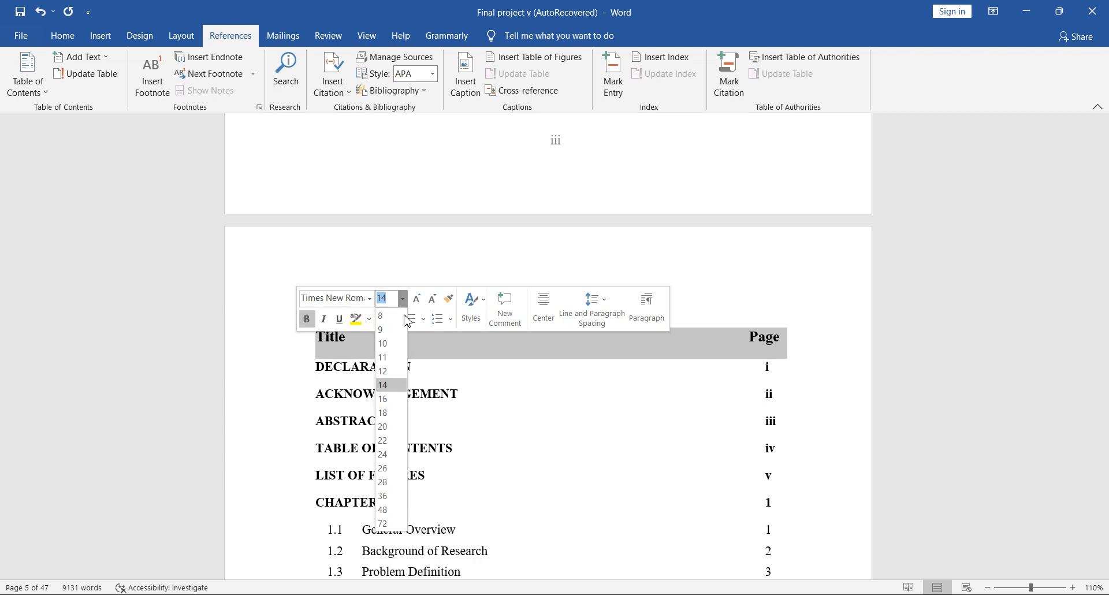
pyautogui.click(383, 372)
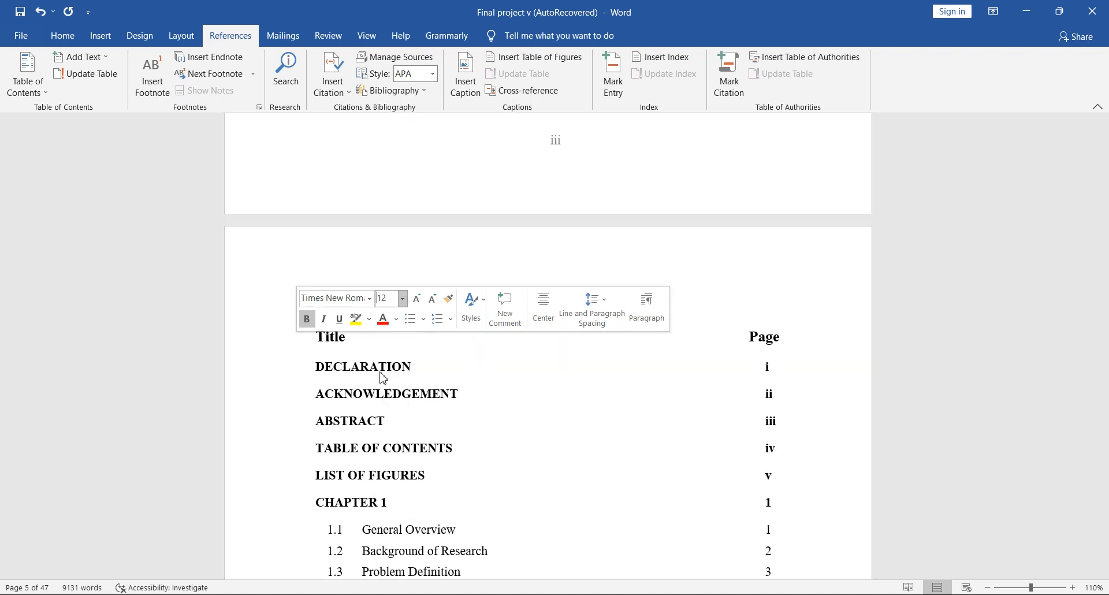
pyautogui.click(344, 364)
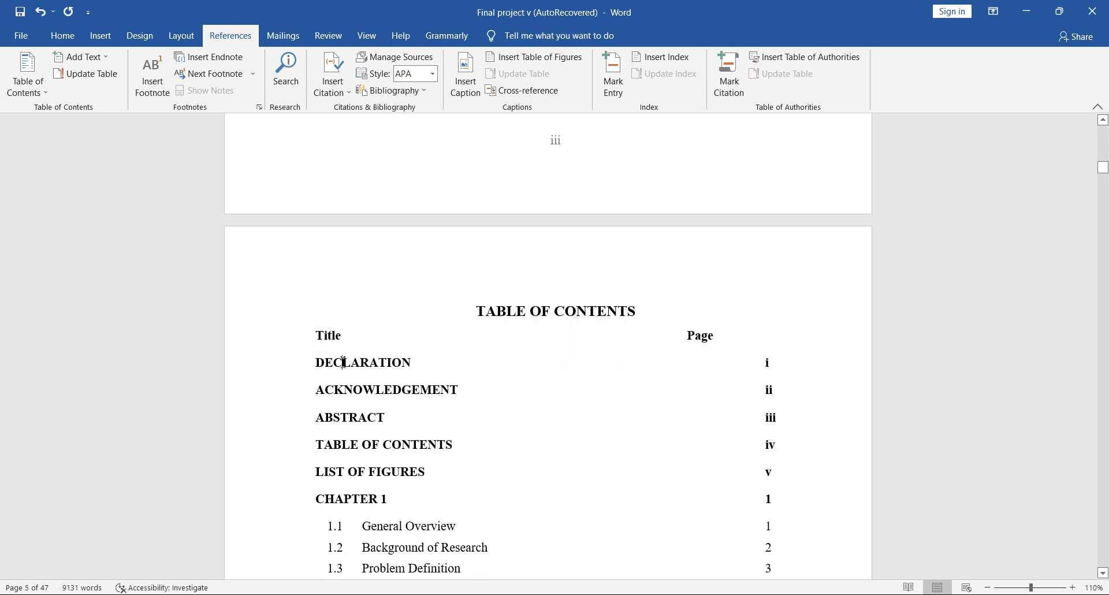
pyautogui.click(65, 38)
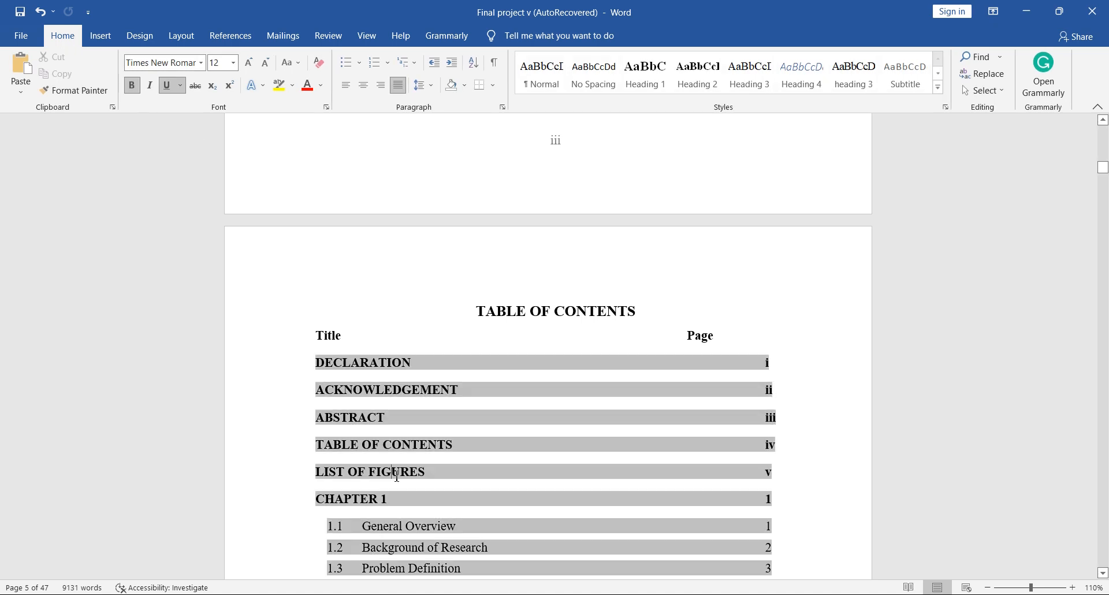
# Examine the table of contents from its heading to the Chapter 3 entries, checking the layout and page-number alignment of every level
pyautogui.scroll(-3, 396, 476)
pyautogui.scroll(-6, 403, 475)
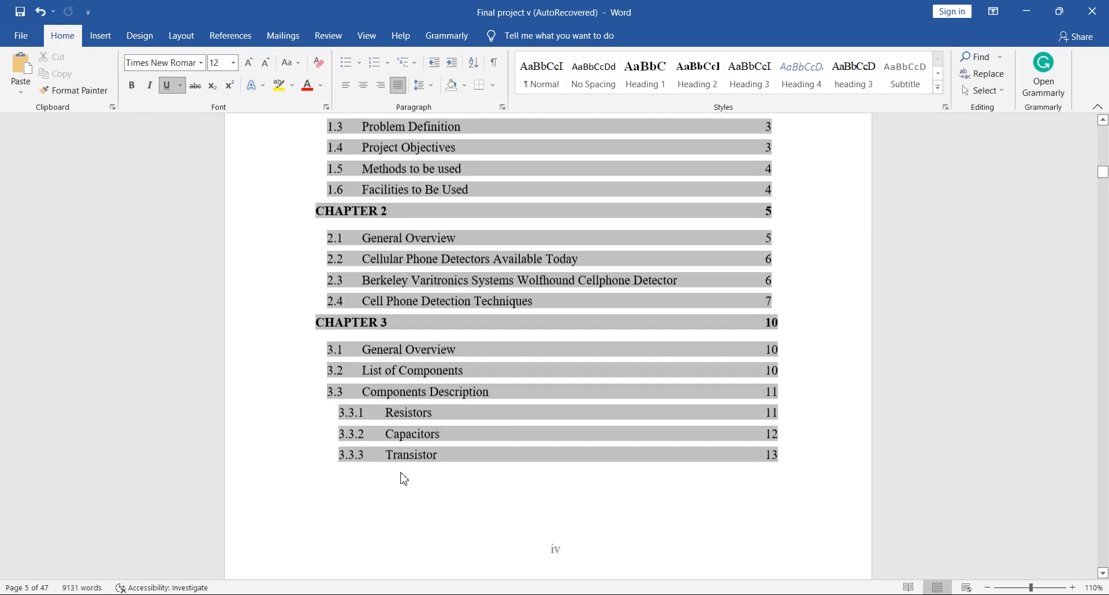
pyautogui.scroll(5, 404, 446)
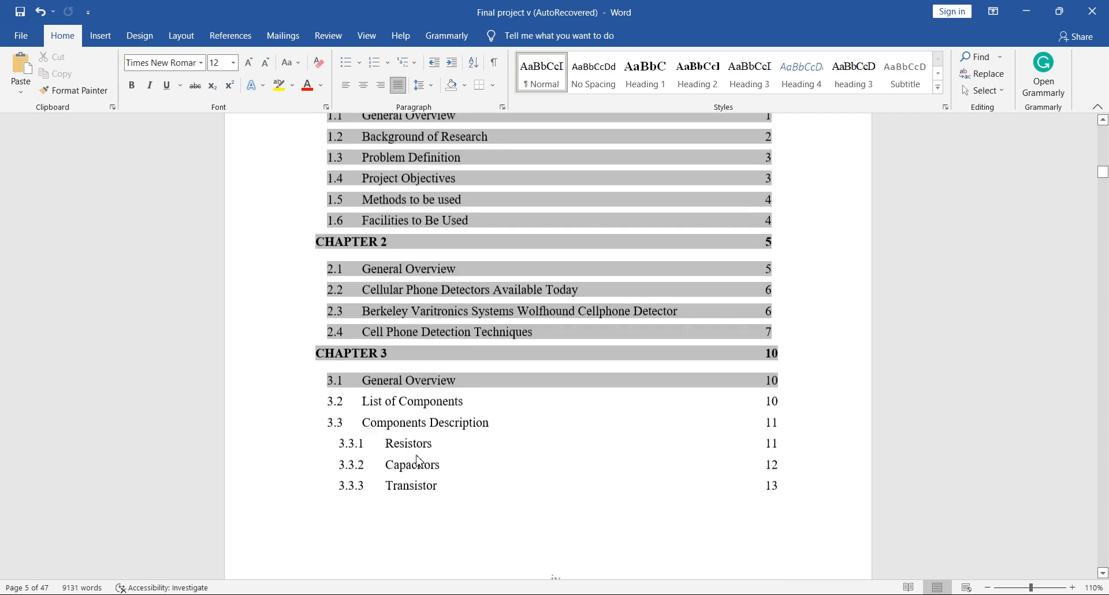
pyautogui.scroll(-8, 417, 460)
pyautogui.click(421, 424)
pyautogui.scroll(5, 422, 426)
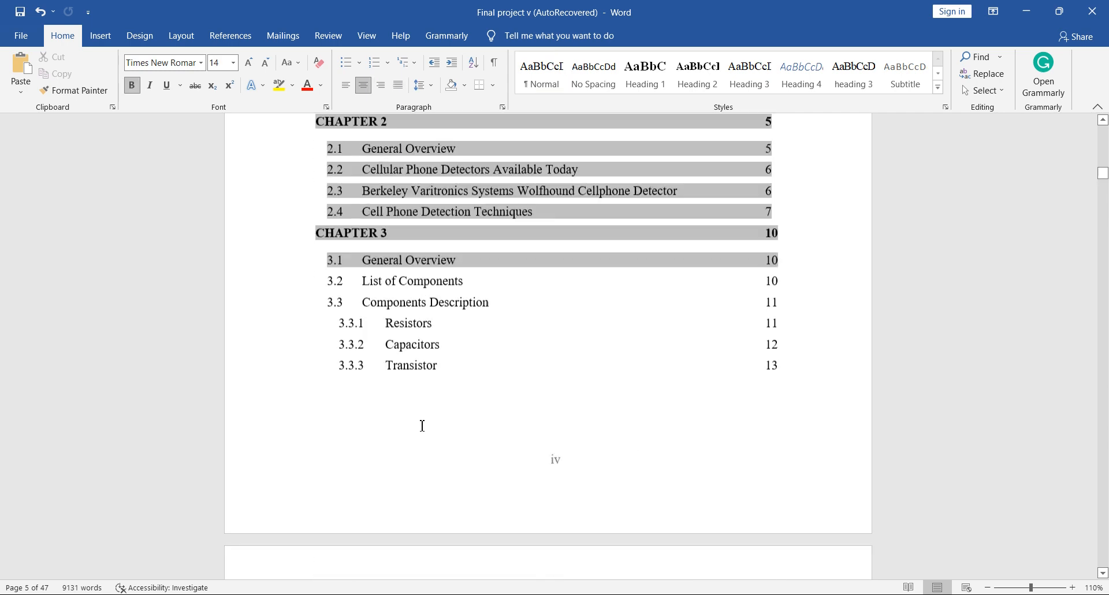
pyautogui.scroll(18, 422, 426)
pyautogui.scroll(2, 476, 247)
pyautogui.scroll(-11, 471, 256)
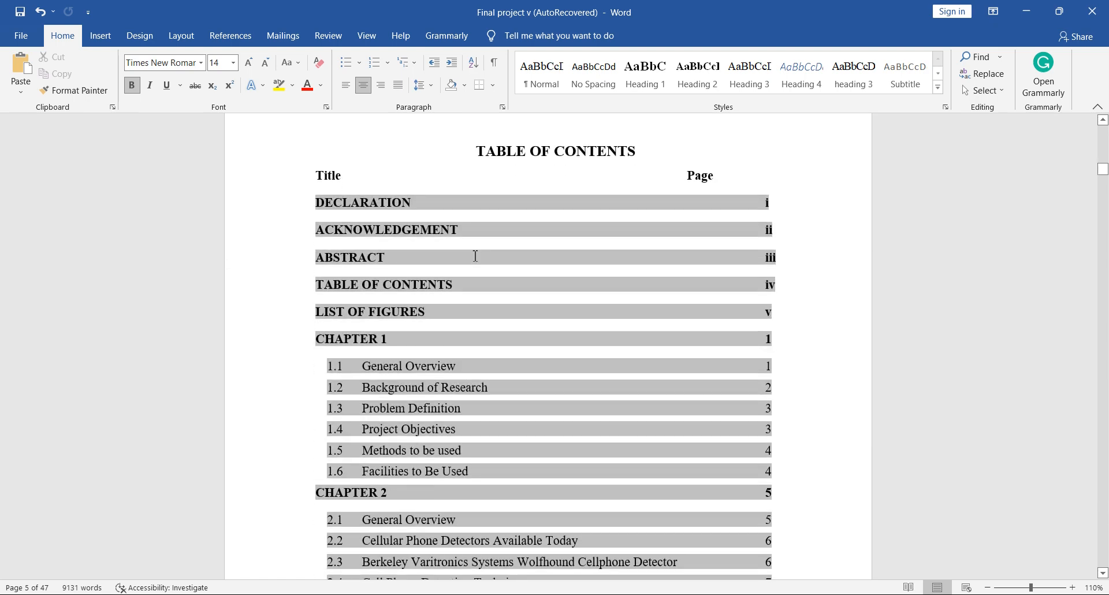
pyautogui.scroll(-8, 476, 256)
pyautogui.scroll(-3, 473, 256)
pyautogui.scroll(4, 473, 257)
pyautogui.scroll(10, 474, 258)
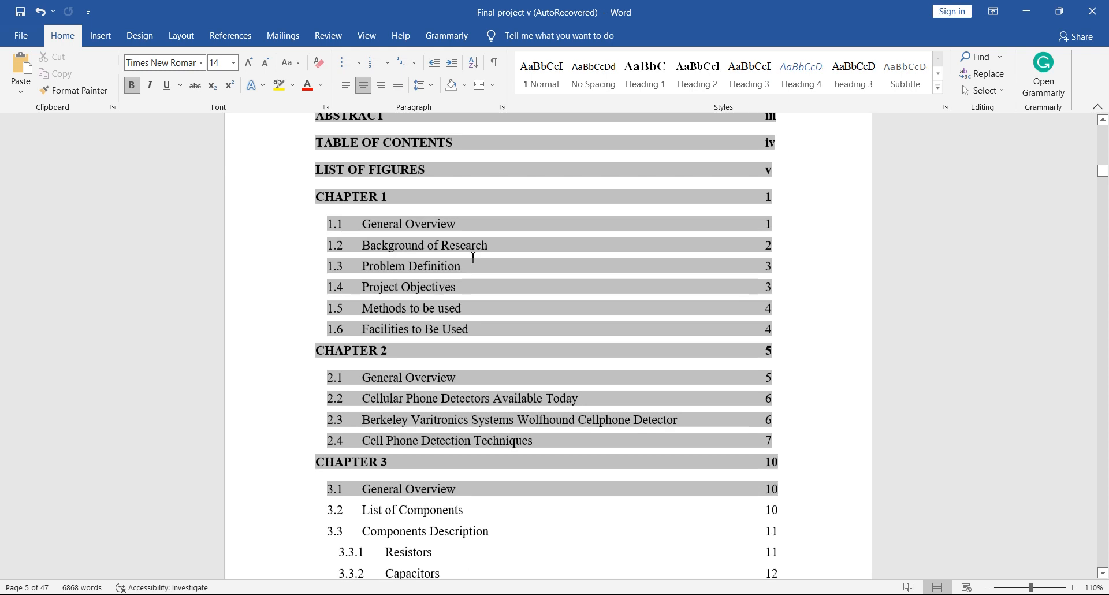
pyautogui.scroll(-3, 473, 258)
pyautogui.scroll(-2, 474, 258)
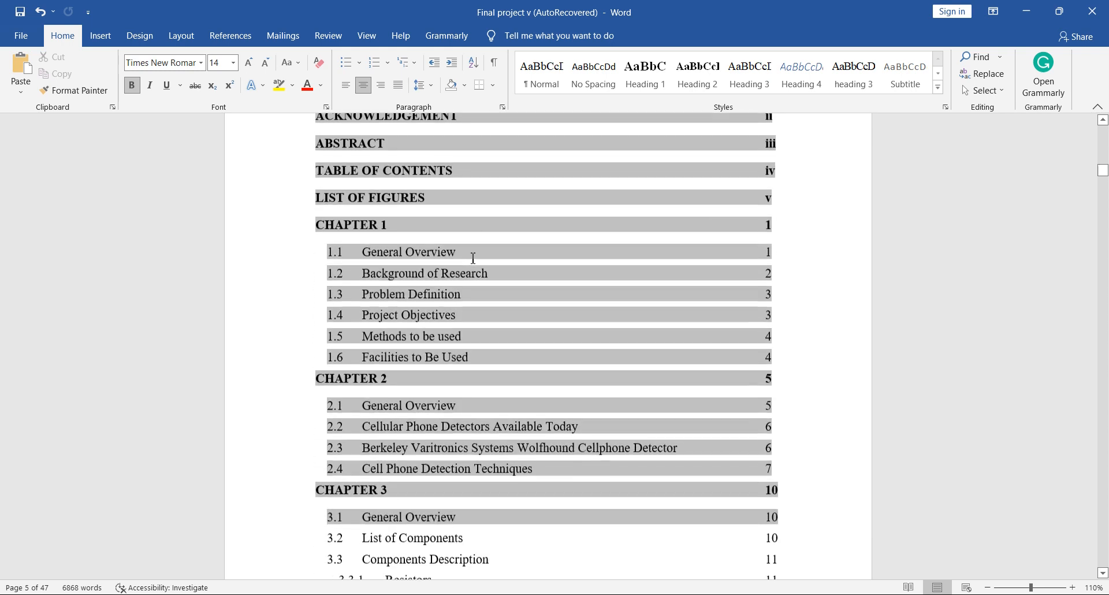
pyautogui.scroll(-6, 664, 347)
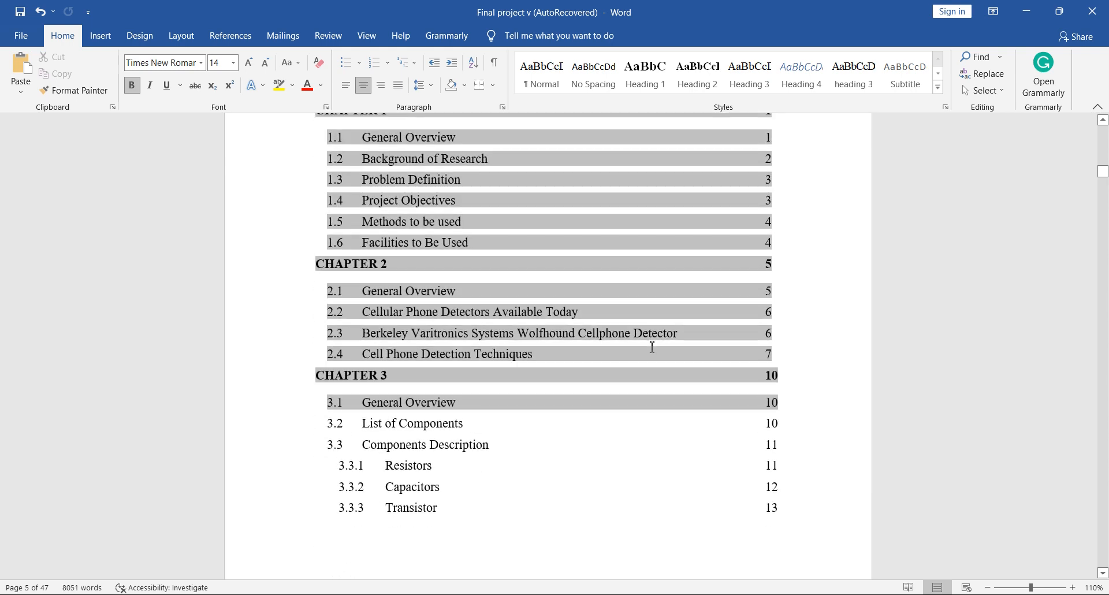